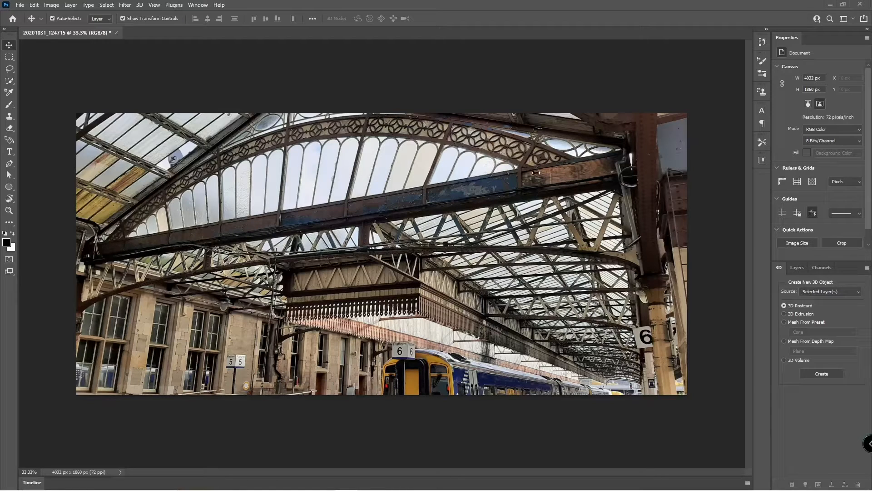
# Switch to the Essentials workspace and fit the station photo to the window with Ctrl+0.
pyautogui.click(854, 20)
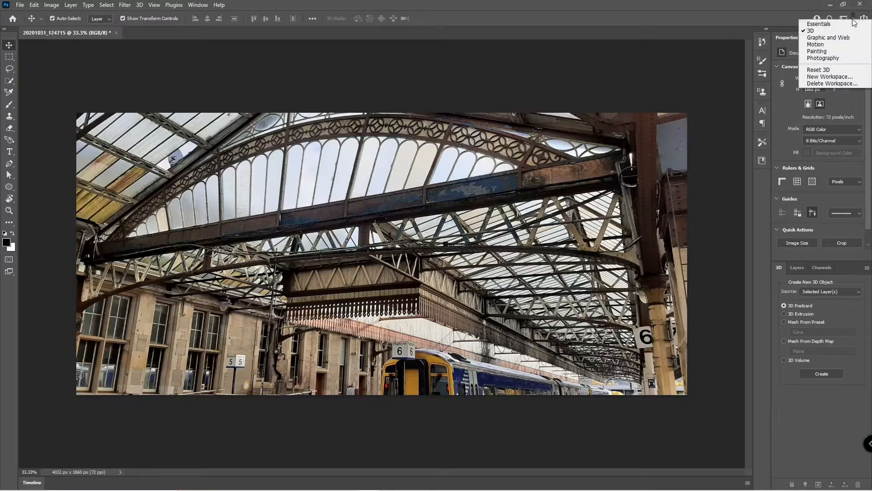
pyautogui.click(820, 24)
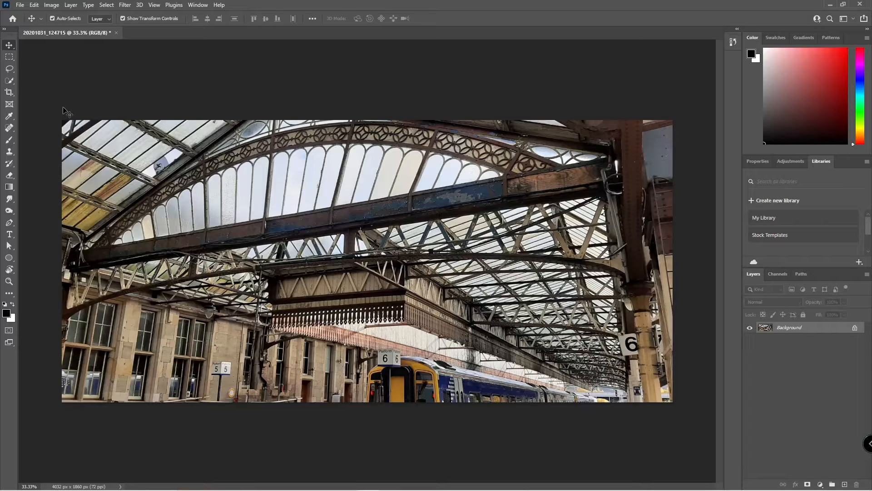
pyautogui.hotkey('ctrl', '0')
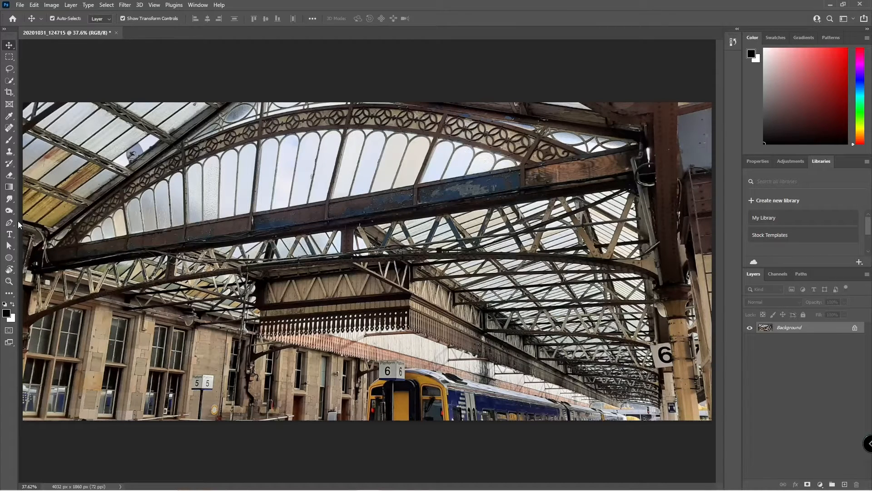
# Convert the Background into Layer 0, test moving the photo, then slide it back into place.
pyautogui.click(10, 58)
pyautogui.click(9, 46)
pyautogui.click(854, 328)
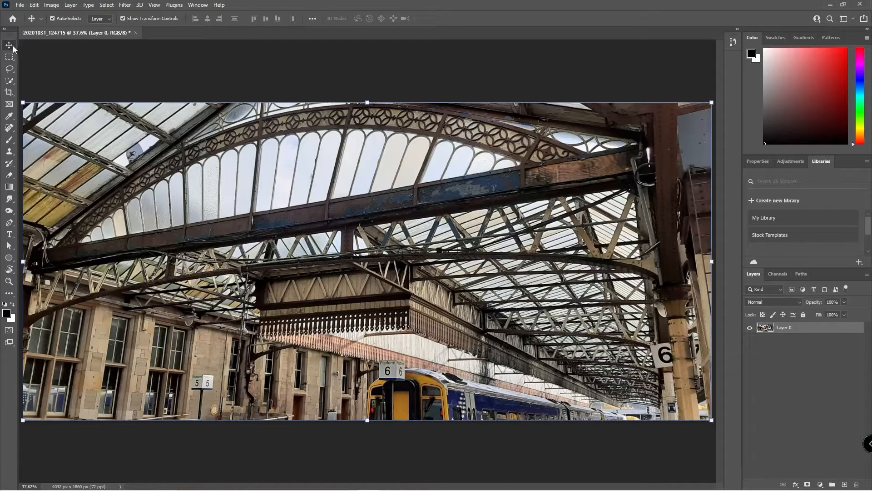
pyautogui.moveTo(275, 213); pyautogui.dragTo(314, 233)
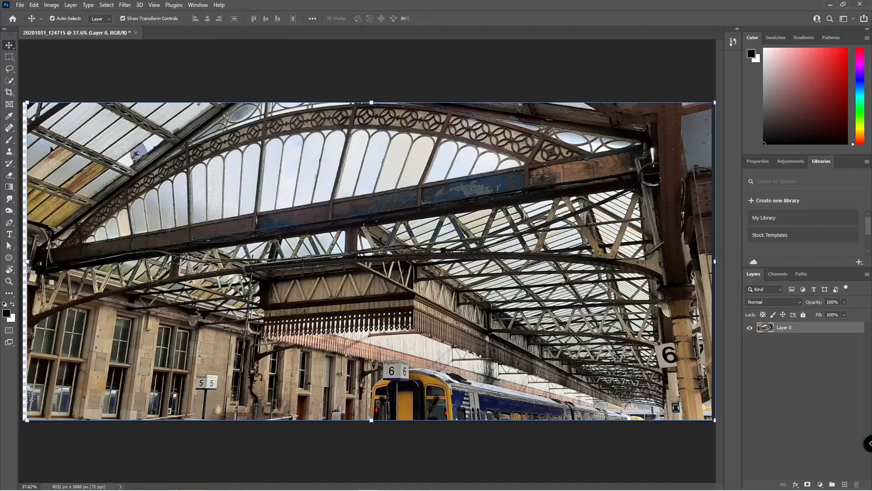
pyautogui.moveTo(51, 148); pyautogui.dragTo(45, 148)
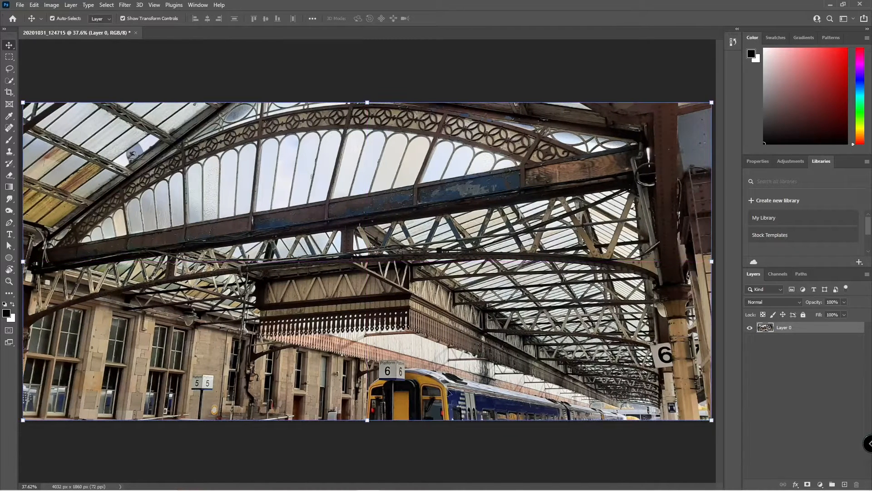
# Lock all of Layer 0 and confirm the photo can no longer be dragged.
pyautogui.click(803, 315)
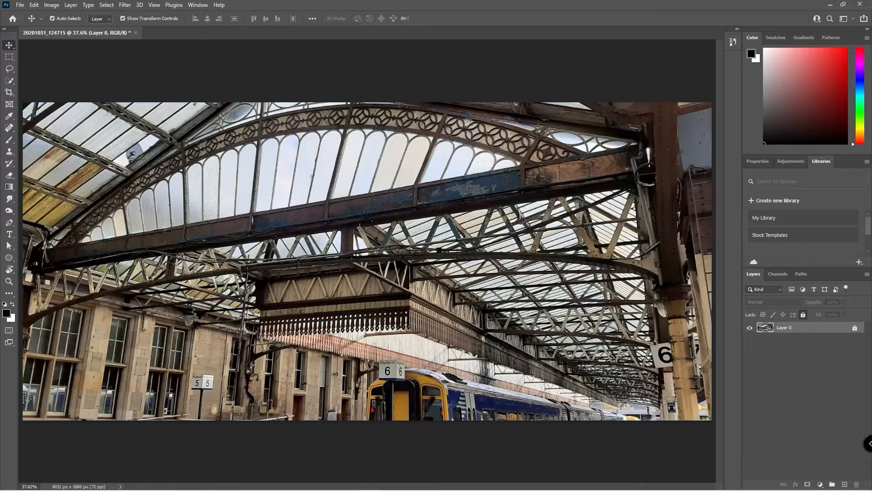
pyautogui.moveTo(162, 163)
pyautogui.mouseDown()
pyautogui.moveTo(160, 184)
pyautogui.moveTo(212, 198)
pyautogui.mouseUp()
pyautogui.moveTo(317, 284); pyautogui.dragTo(377, 331)
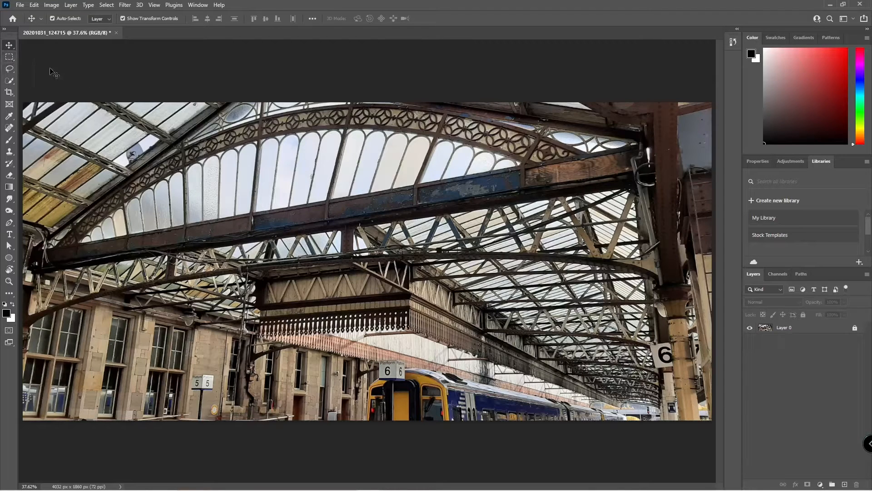
# Draw a roughly 1225 × 927 px rectangular marquee over the central roof arch.
pyautogui.click(10, 57)
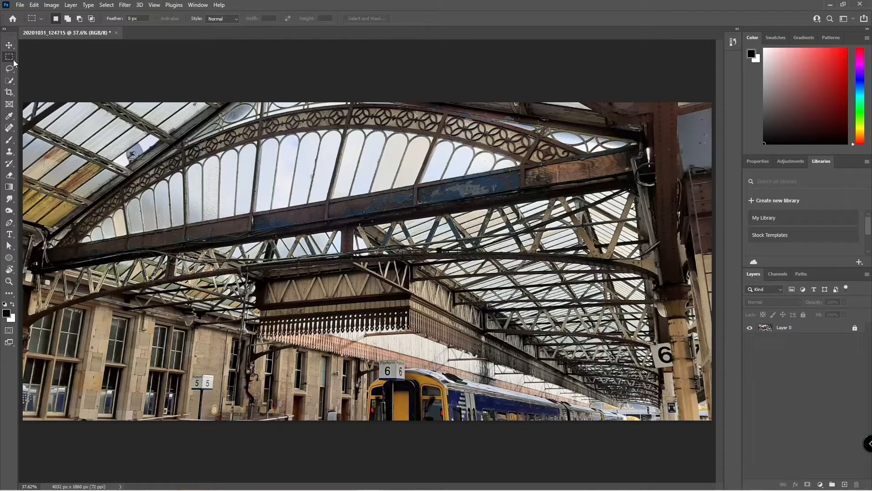
pyautogui.rightClick(13, 58)
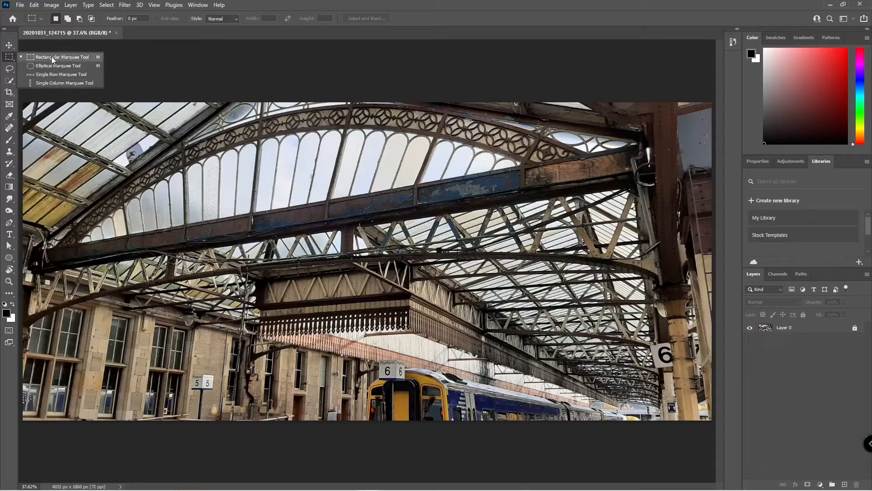
pyautogui.moveTo(199, 168); pyautogui.dragTo(408, 327)
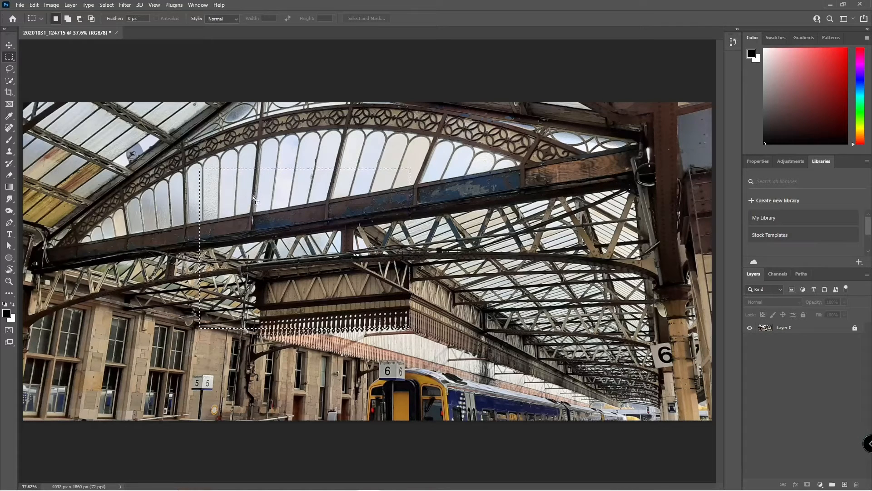
# Add an empty Layer 1, paint test black brush strokes inside the selection, then delete them.
pyautogui.press('b')
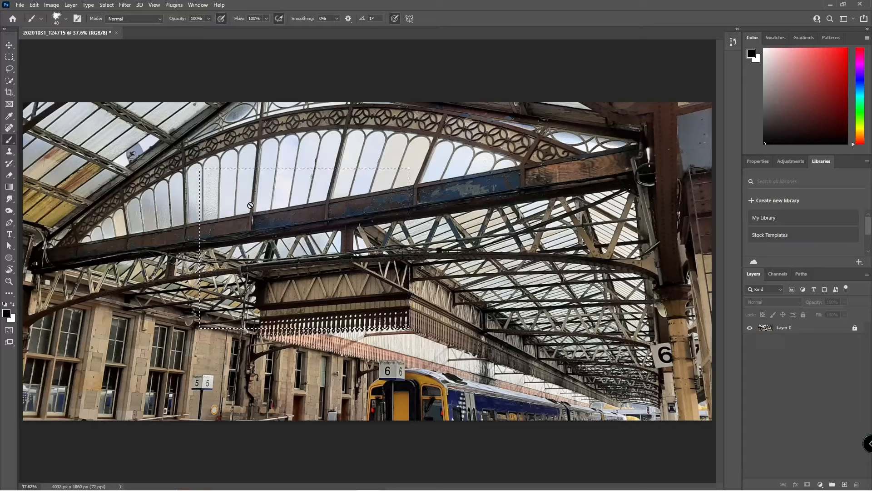
pyautogui.click(845, 484)
pyautogui.moveTo(271, 191)
pyautogui.mouseDown()
pyautogui.moveTo(305, 268)
pyautogui.moveTo(379, 280)
pyautogui.moveTo(379, 206)
pyautogui.mouseUp()
pyautogui.moveTo(217, 167)
pyautogui.mouseDown()
pyautogui.moveTo(173, 243)
pyautogui.moveTo(305, 213)
pyautogui.moveTo(236, 295)
pyautogui.moveTo(448, 242)
pyautogui.mouseUp()
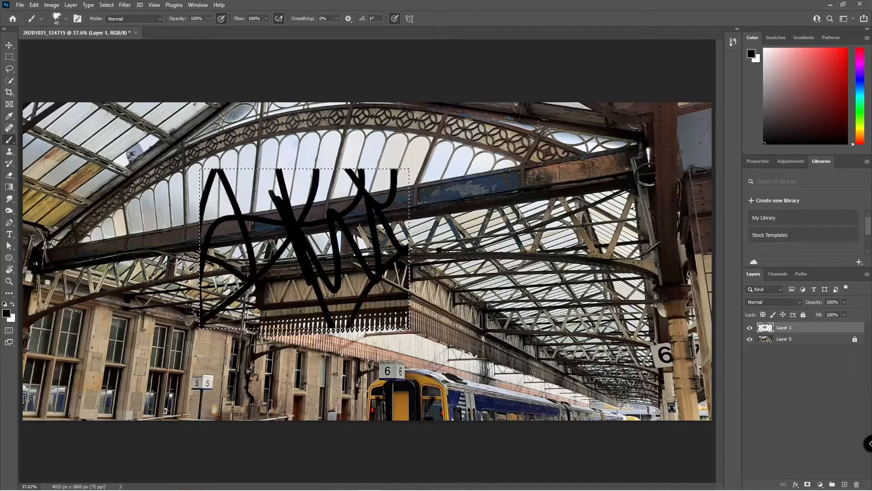
pyautogui.press('Delete')
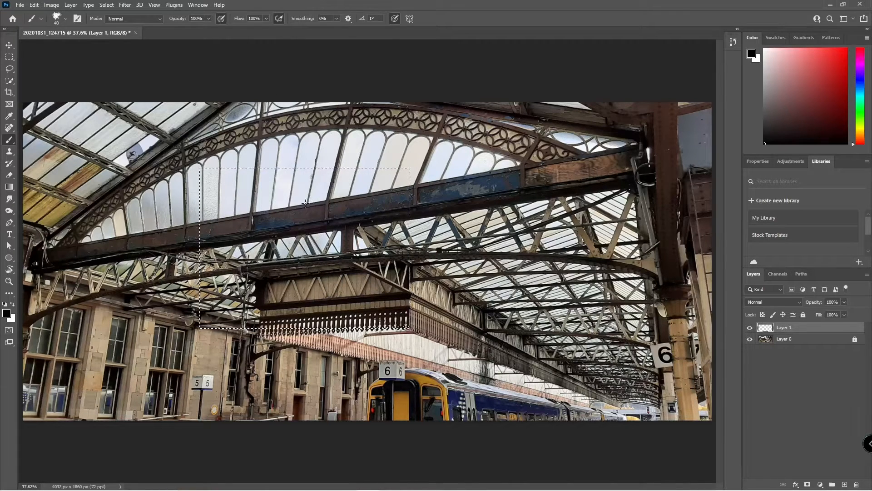
# Unlock Layer 0, move the selected roof piece, undo the move and deselect.
pyautogui.press('v')
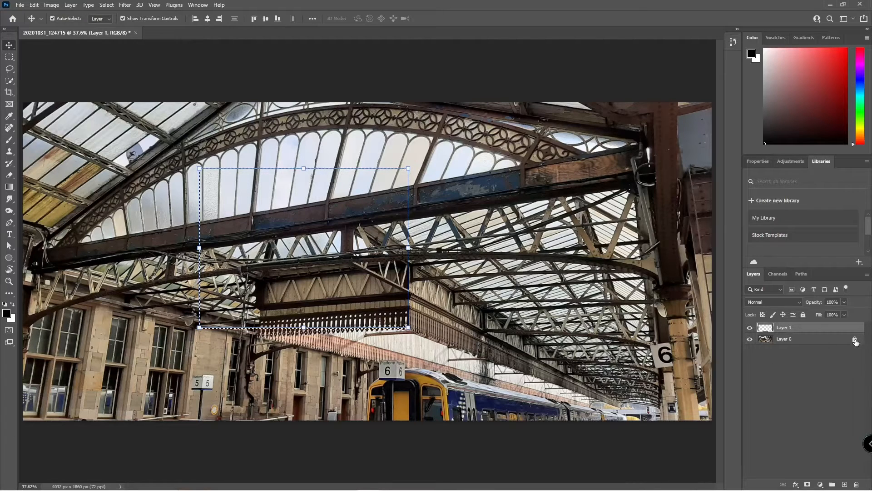
pyautogui.click(855, 340)
pyautogui.click(805, 345)
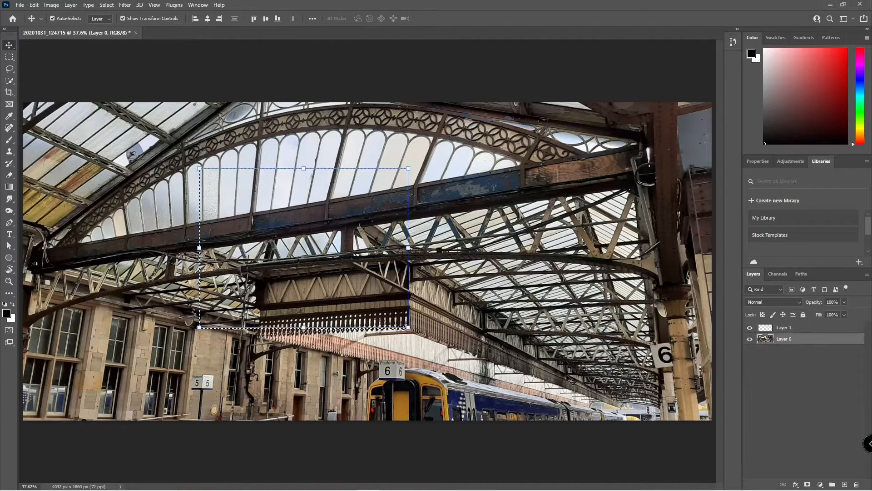
pyautogui.moveTo(269, 235); pyautogui.dragTo(536, 223)
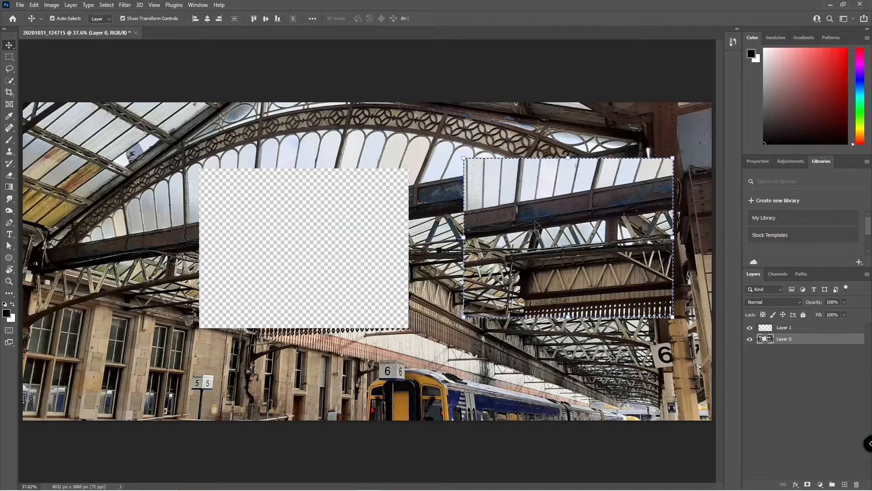
pyautogui.press('ctrl')
pyautogui.hotkey('ctrl', 'z')
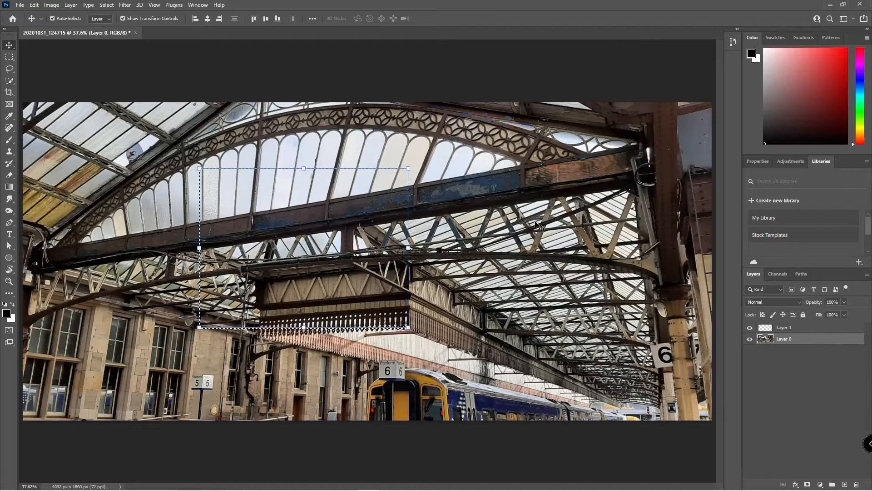
pyautogui.press('m')
pyautogui.hotkey('ctrl', 'd')
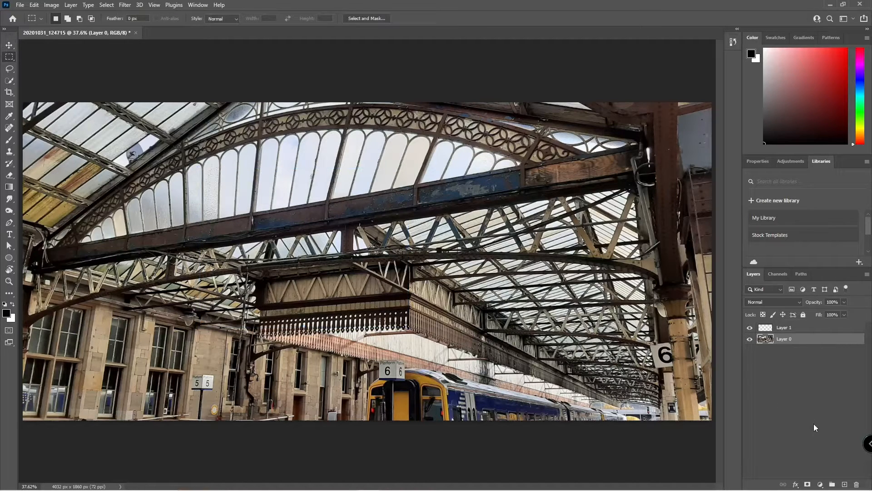
# Relock Layer 0, select the arched roof windows, and dismiss the locked-layer error on copying.
pyautogui.click(803, 314)
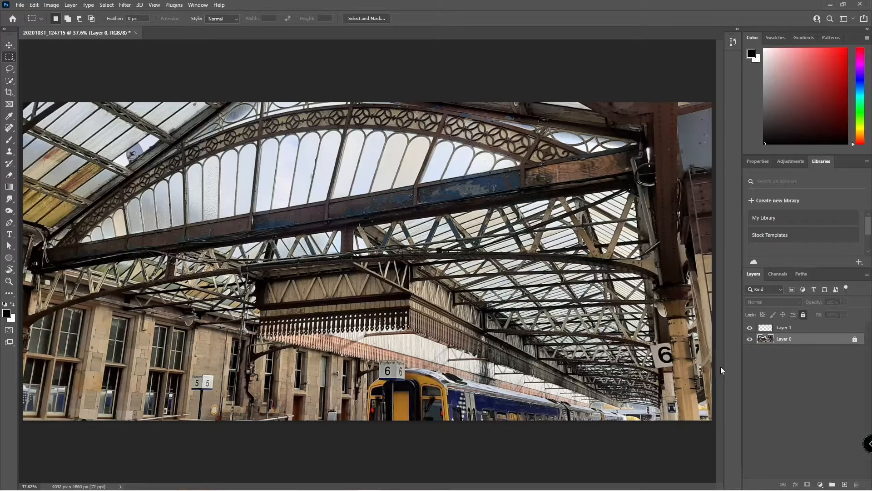
pyautogui.click(806, 331)
pyautogui.click(804, 340)
pyautogui.moveTo(243, 126); pyautogui.dragTo(357, 225)
pyautogui.hotkey('ctrl', 'j')
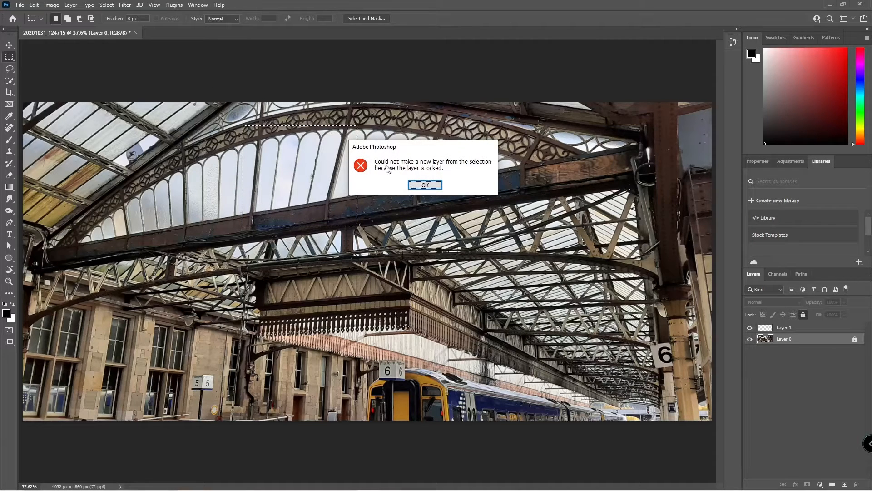
pyautogui.click(414, 187)
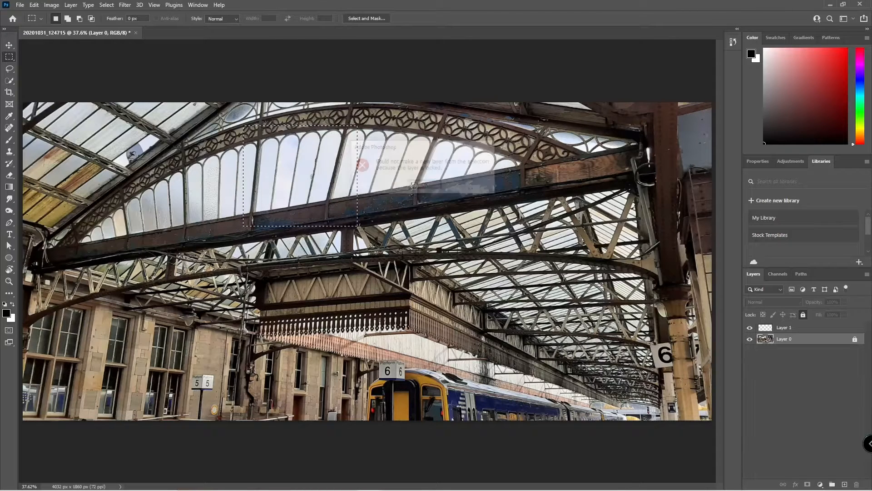
# Unlock Layer 0, copy the selected windows to a new layer, and delete empty Layer 1.
pyautogui.click(859, 340)
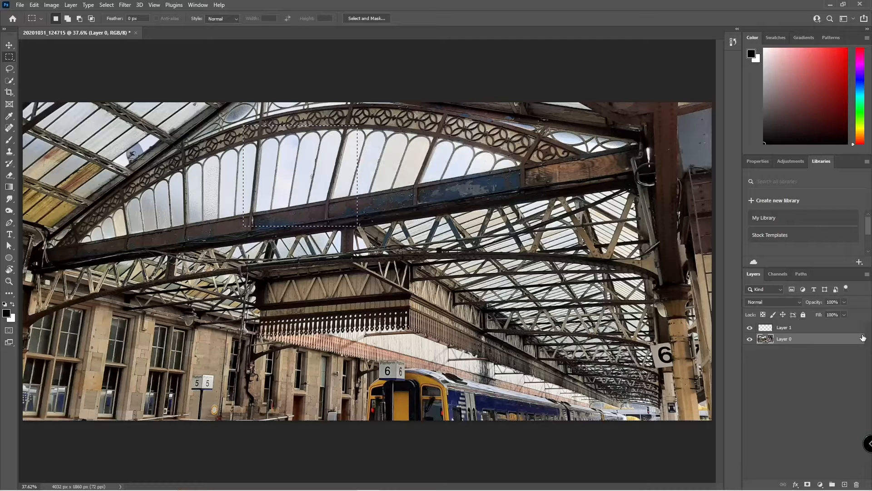
pyautogui.hotkey('ctrl', 'j')
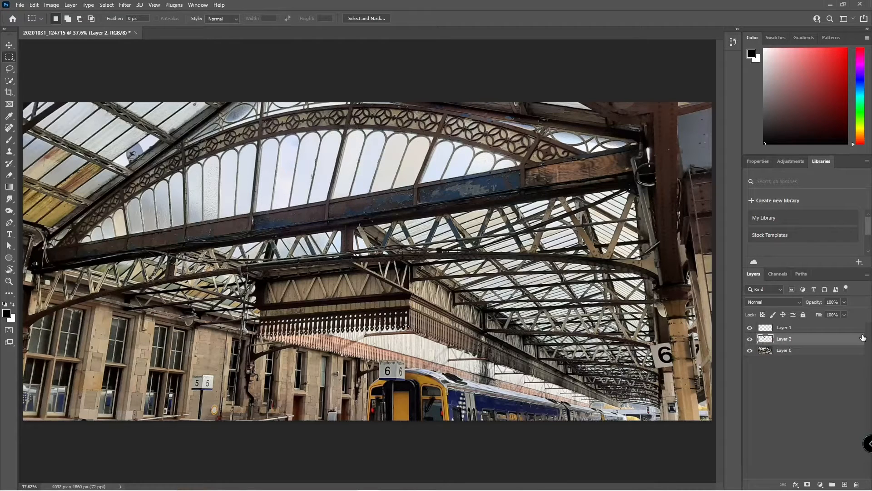
pyautogui.click(789, 328)
pyautogui.press('Delete')
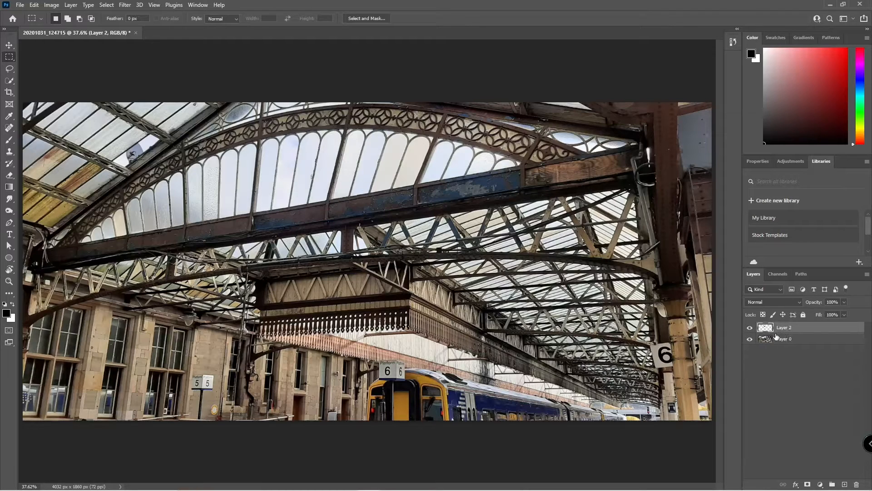
pyautogui.click(750, 339)
pyautogui.click(750, 340)
pyautogui.click(749, 339)
pyautogui.click(750, 339)
# Move the copied window patch beside the 6 sign, then delete it and lock all of Layer 0.
pyautogui.press('v')
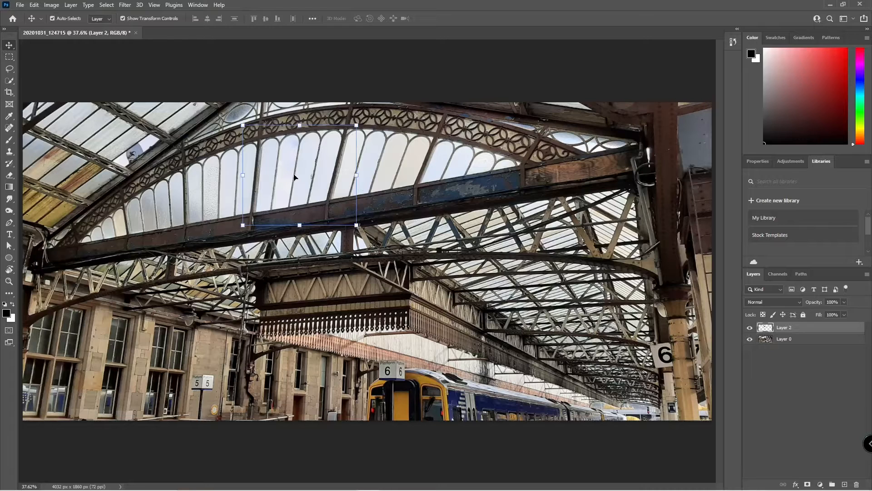
pyautogui.moveTo(295, 177); pyautogui.dragTo(561, 300)
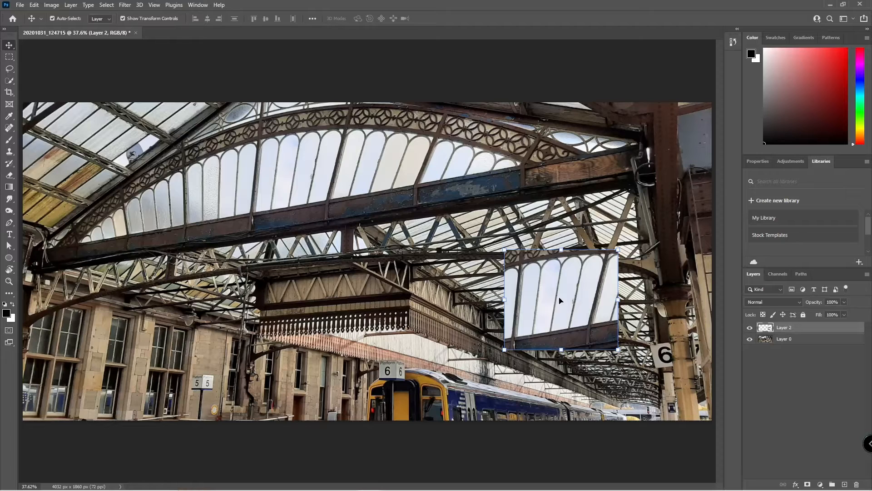
pyautogui.press('Delete')
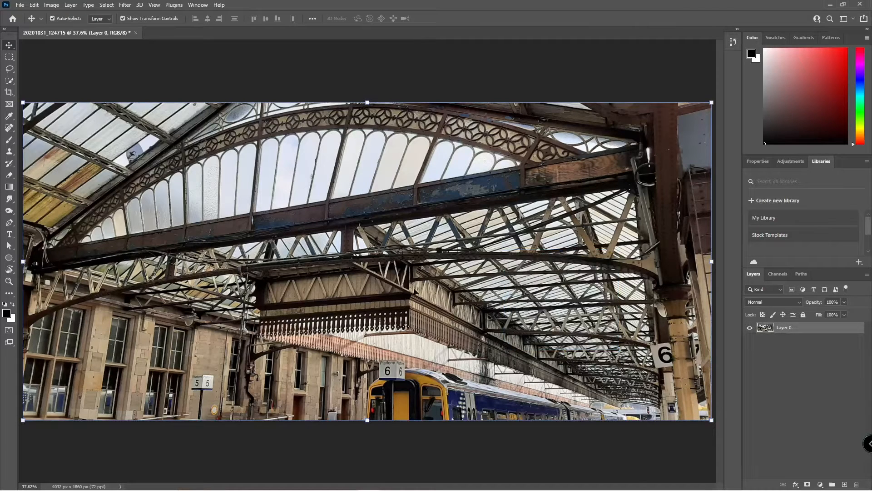
pyautogui.click(803, 314)
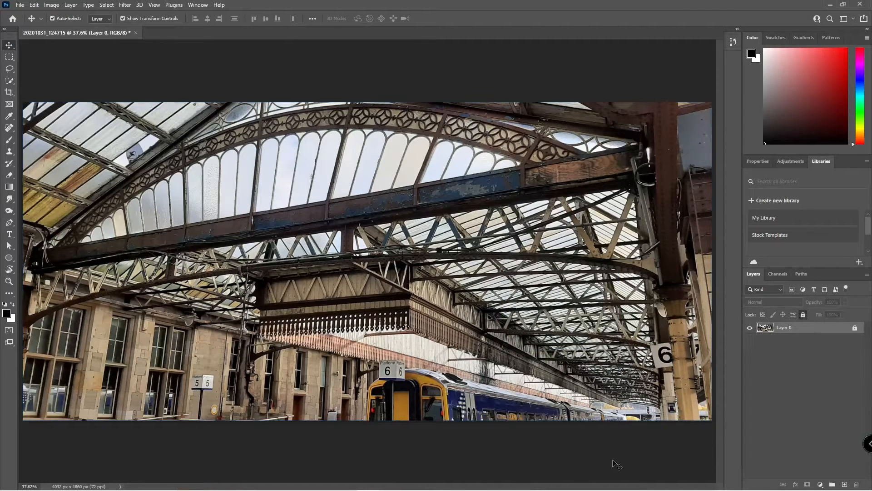
# Draw a freehand Lasso selection on the roof and add loops around more roof and the right trusses.
pyautogui.click(31, 87)
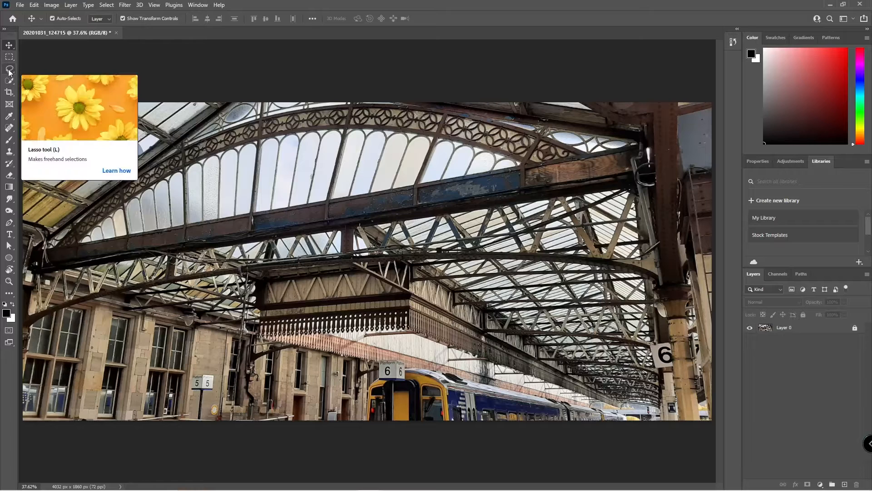
pyautogui.click(9, 71)
pyautogui.moveTo(198, 185)
pyautogui.mouseDown()
pyautogui.moveTo(243, 144)
pyautogui.moveTo(343, 161)
pyautogui.moveTo(427, 161)
pyautogui.moveTo(466, 259)
pyautogui.moveTo(424, 327)
pyautogui.moveTo(263, 316)
pyautogui.moveTo(176, 379)
pyautogui.moveTo(128, 282)
pyautogui.moveTo(200, 216)
pyautogui.moveTo(197, 180)
pyautogui.mouseUp()
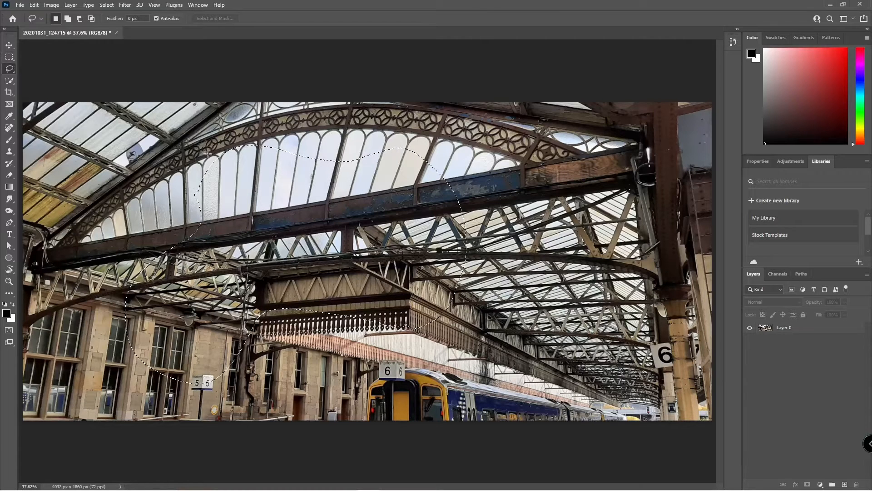
pyautogui.click(67, 19)
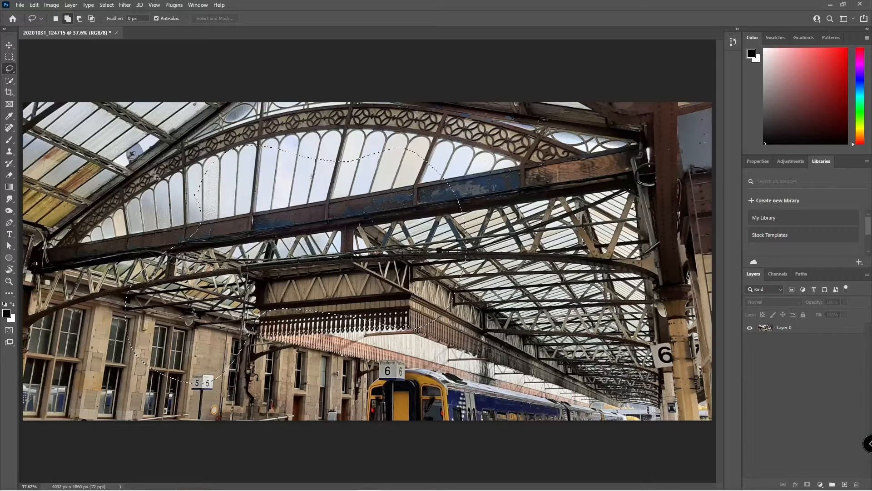
pyautogui.moveTo(143, 179); pyautogui.dragTo(161, 149)
pyautogui.moveTo(274, 197)
pyautogui.mouseDown()
pyautogui.moveTo(181, 213)
pyautogui.moveTo(145, 179)
pyautogui.mouseUp()
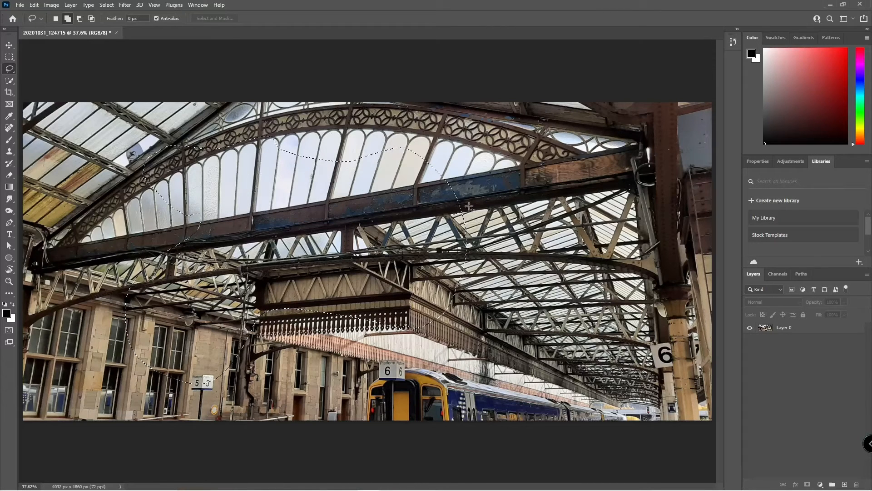
pyautogui.moveTo(469, 207)
pyautogui.mouseDown()
pyautogui.moveTo(567, 207)
pyautogui.moveTo(646, 253)
pyautogui.moveTo(480, 271)
pyautogui.mouseUp()
pyautogui.moveTo(454, 234); pyautogui.dragTo(455, 236)
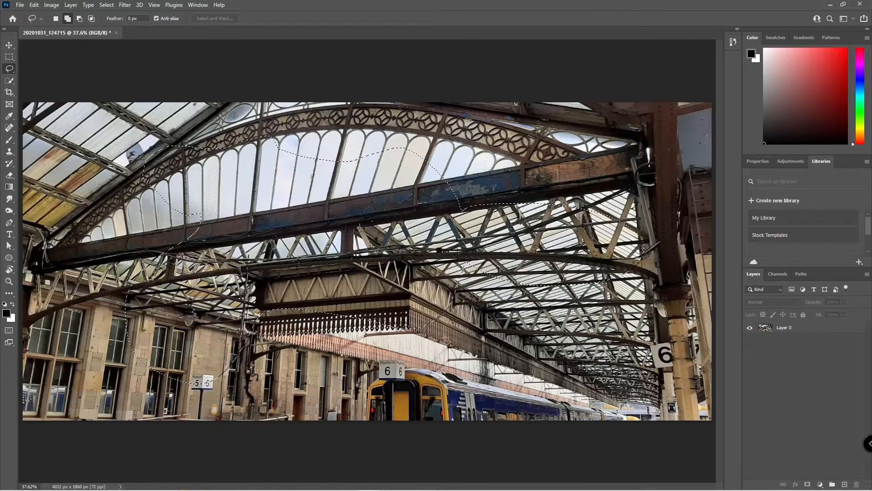
# Subtract an area around the left arch, try and undo an intersection, then clear the selection.
pyautogui.click(80, 19)
pyautogui.moveTo(173, 117)
pyautogui.mouseDown()
pyautogui.moveTo(180, 198)
pyautogui.moveTo(238, 257)
pyautogui.moveTo(324, 173)
pyautogui.moveTo(286, 112)
pyautogui.moveTo(213, 99)
pyautogui.moveTo(174, 119)
pyautogui.mouseUp()
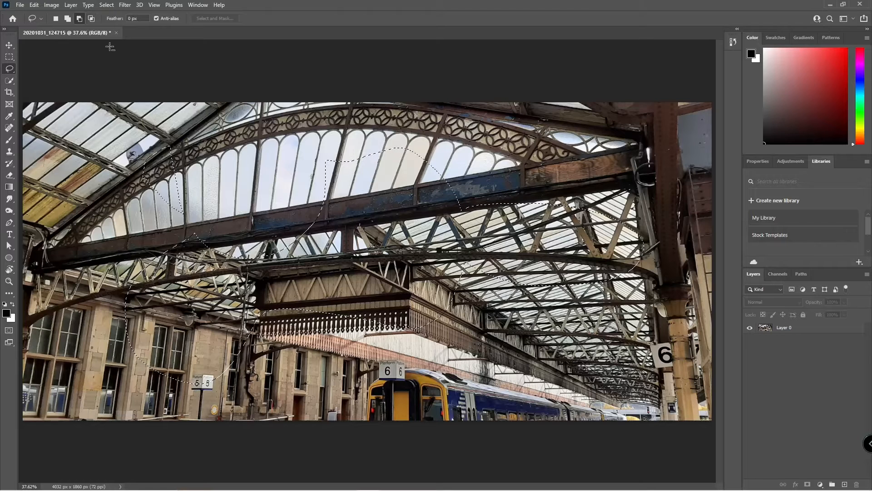
pyautogui.click(92, 20)
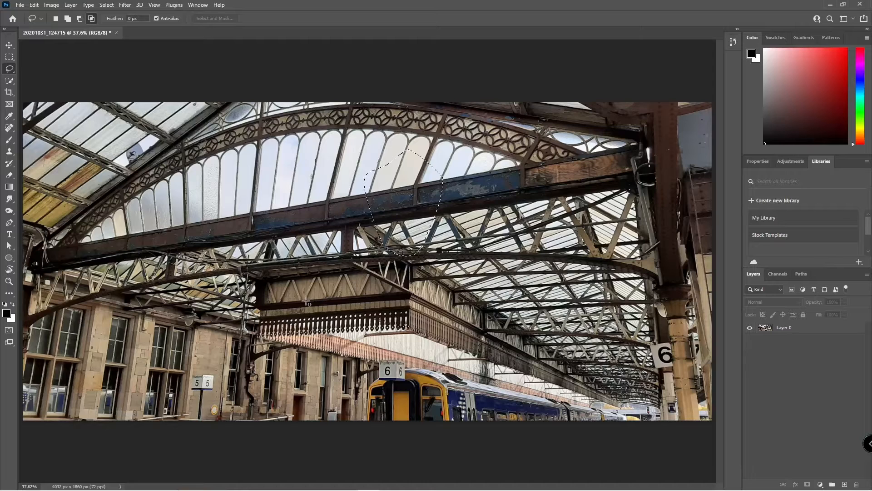
pyautogui.hotkey('ctrl', 'z')
pyautogui.moveTo(398, 269); pyautogui.dragTo(370, 169)
pyautogui.hotkey('ctrl', 'z')
pyautogui.moveTo(312, 162)
pyautogui.mouseDown()
pyautogui.moveTo(303, 181)
pyautogui.moveTo(329, 200)
pyautogui.moveTo(364, 196)
pyautogui.moveTo(373, 157)
pyautogui.moveTo(362, 135)
pyautogui.moveTo(331, 124)
pyautogui.moveTo(297, 170)
pyautogui.mouseUp()
pyautogui.hotkey('ctrl', 'd')
pyautogui.press('m')
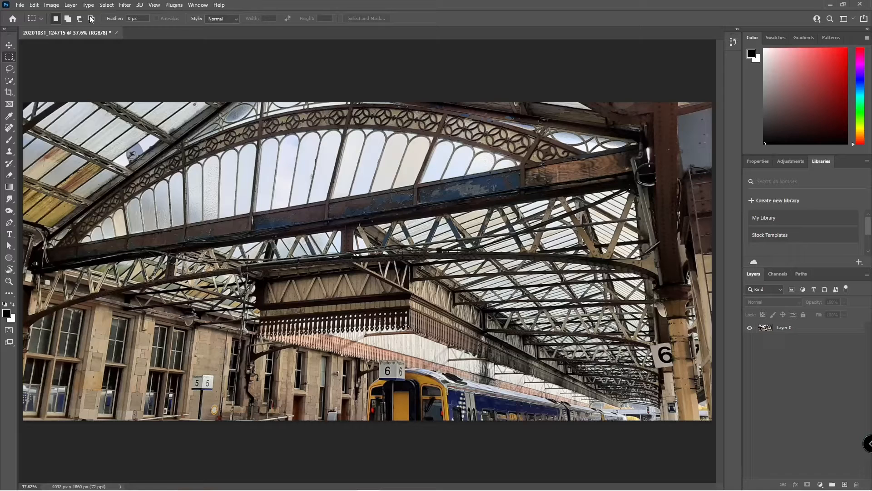
# Choose the Quick Selection tool, zoom in toward the train and Platform 6 sign, and select Layer 0.
pyautogui.click(8, 84)
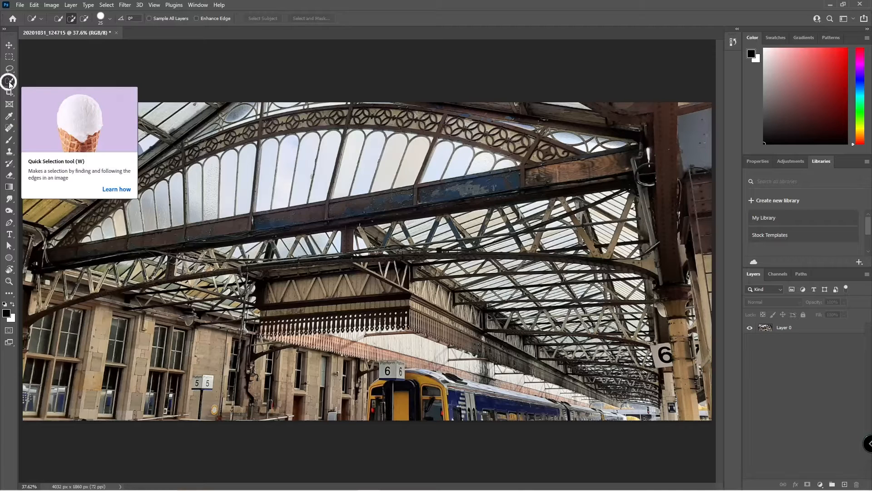
pyautogui.rightClick(9, 84)
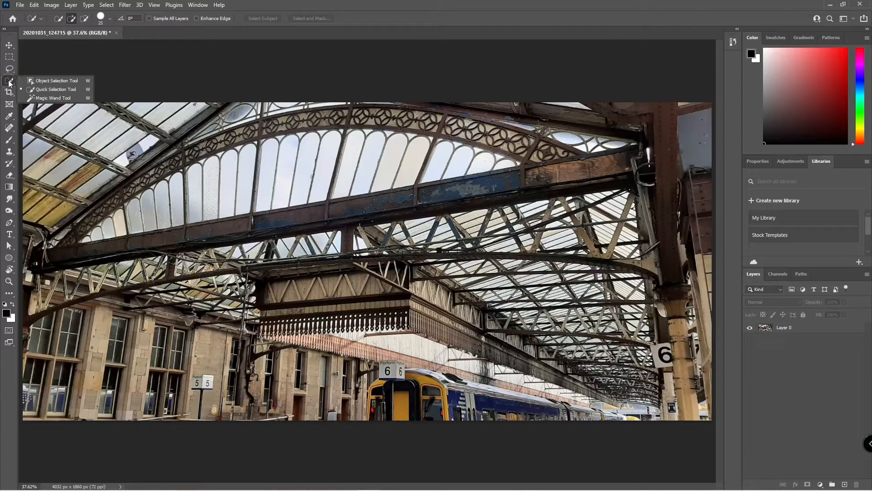
pyautogui.click(9, 84)
pyautogui.hotkey('ctrl', '+')
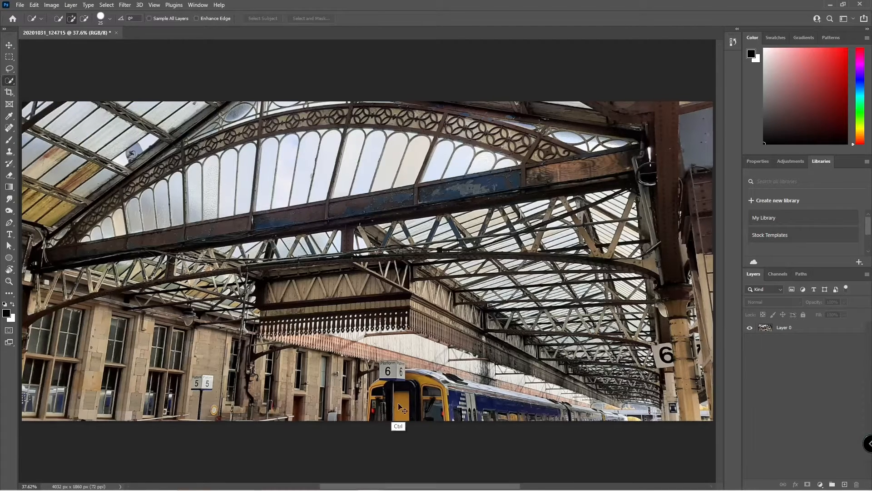
pyautogui.hotkey('ctrl', '+')
pyautogui.hotkey('ctrl', '+')
pyautogui.moveTo(397, 392); pyautogui.dragTo(356, 270)
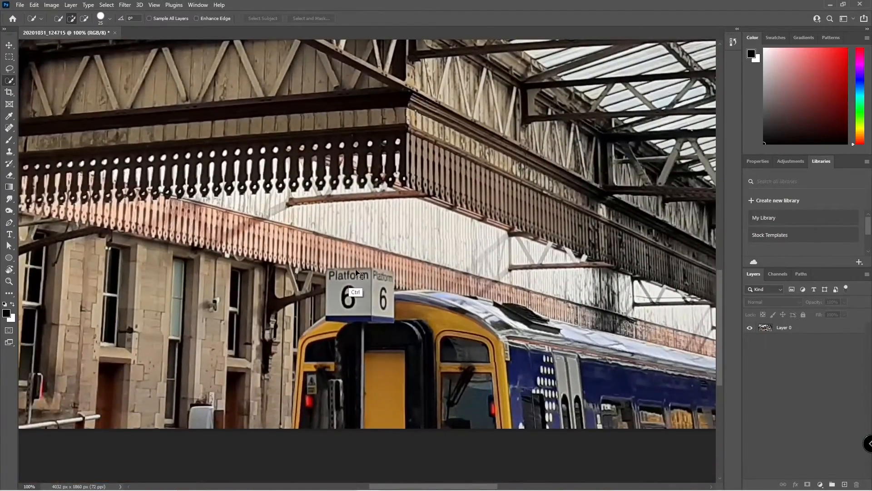
pyautogui.hotkey('ctrl', '+')
pyautogui.hotkey('ctrl', '+')
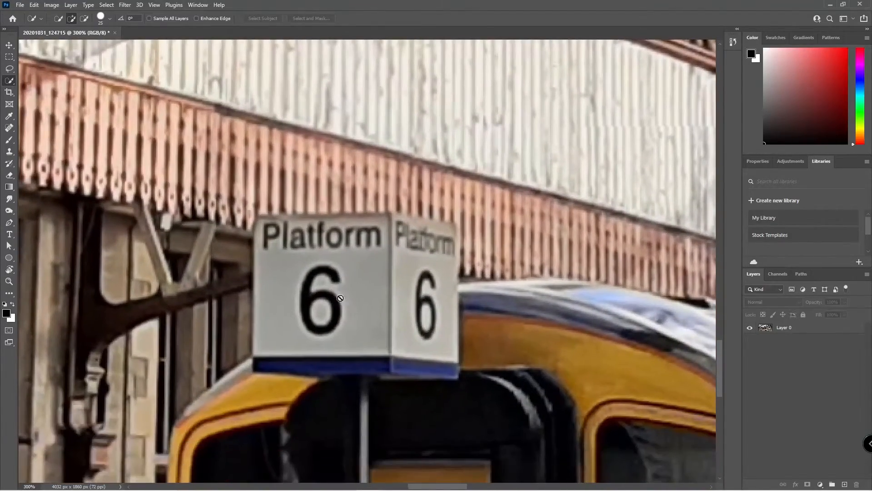
pyautogui.click(784, 328)
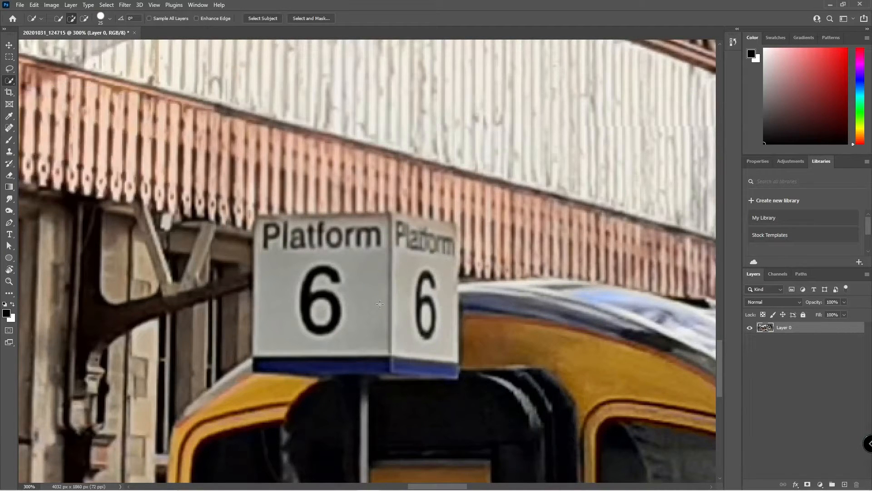
pyautogui.press('[')
pyautogui.press('[')
pyautogui.press('[')
pyautogui.press(']')
pyautogui.press(']')
pyautogui.press(']')
pyautogui.press(']')
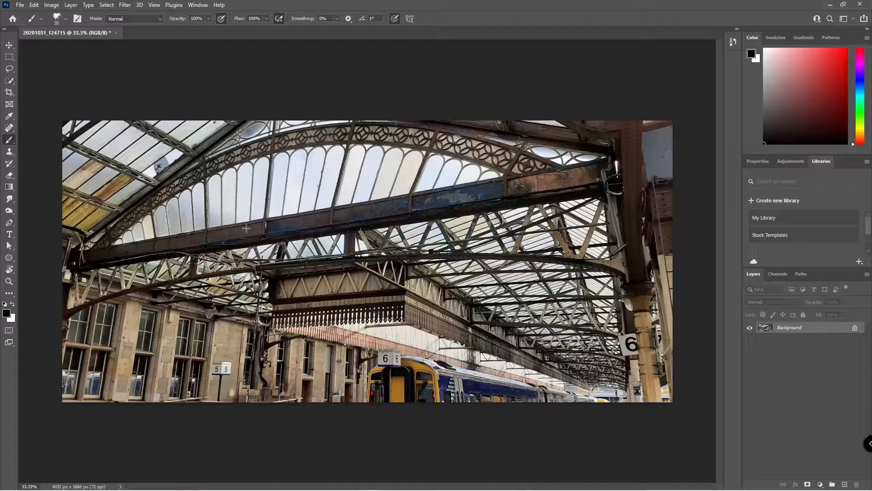
# Zoom to 200% on the Platform 6 sign and set the Quick Selection brush size to 15.
pyautogui.click(7, 81)
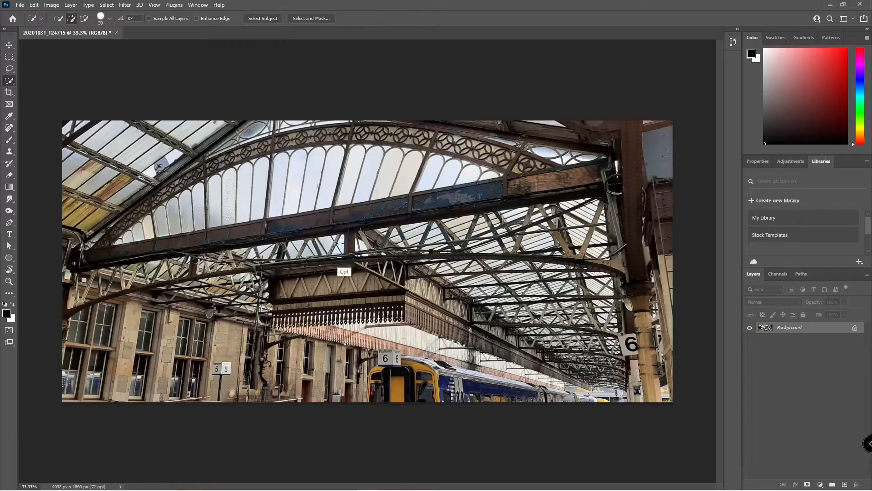
pyautogui.hotkey('ctrl', '+')
pyautogui.hotkey('ctrl', '+')
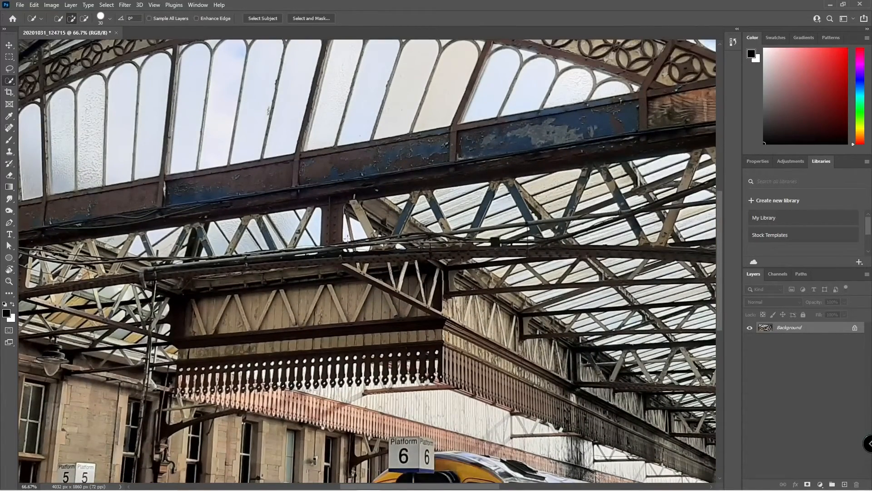
pyautogui.scroll(-3, 366, 338)
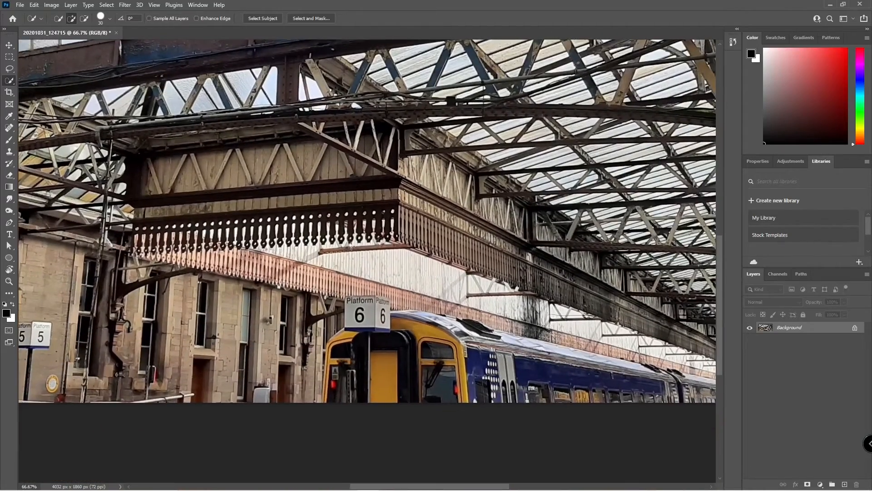
pyautogui.hotkey('ctrl', '+')
pyautogui.hotkey('ctrl', '+')
pyautogui.moveTo(362, 360); pyautogui.dragTo(338, 240)
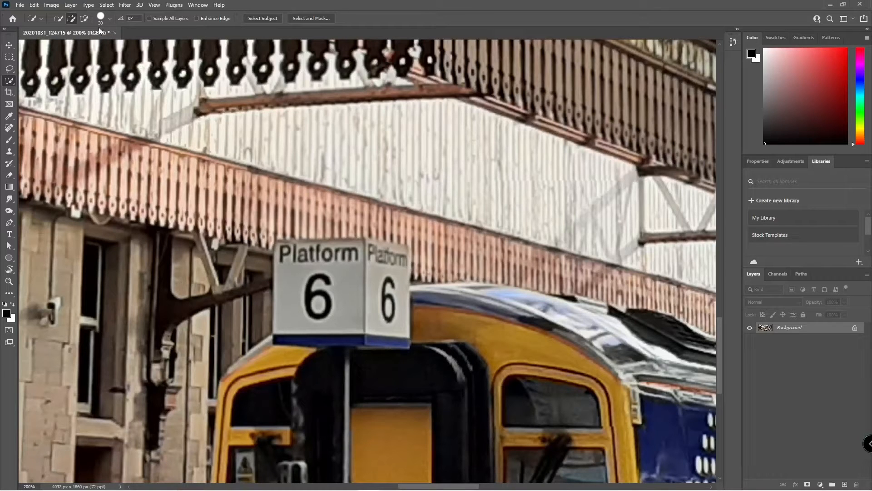
pyautogui.press('p')
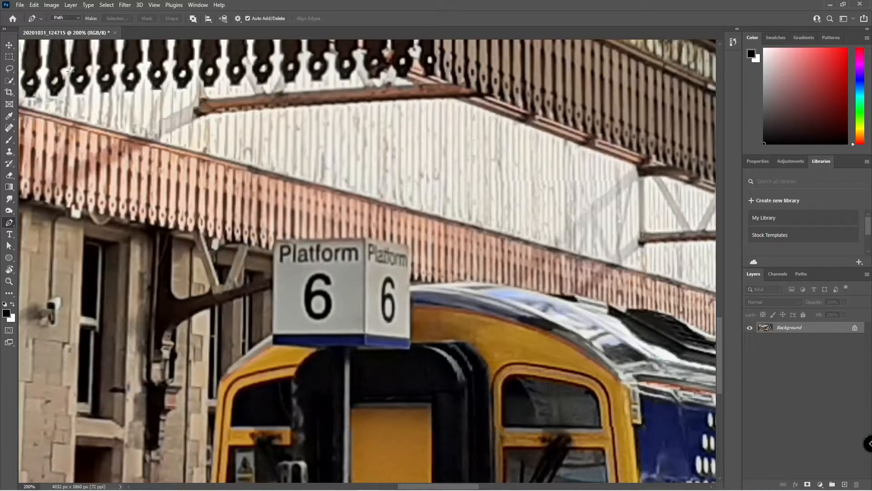
pyautogui.click(9, 81)
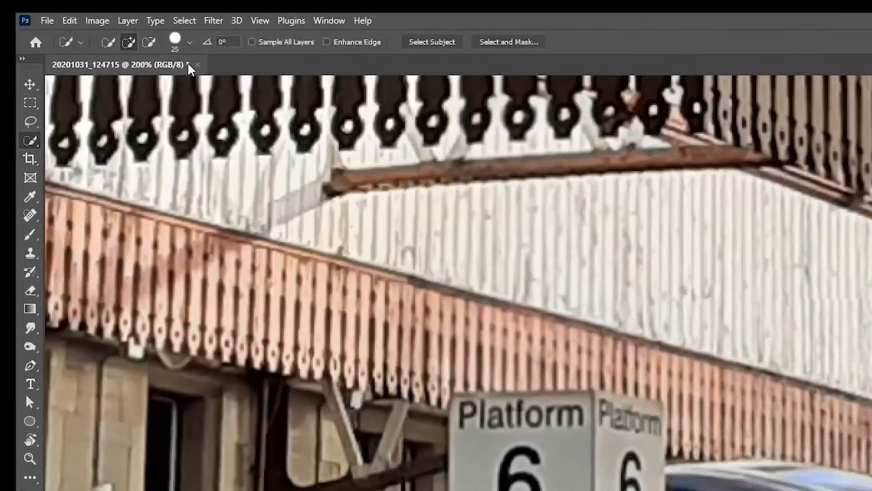
pyautogui.press(']')
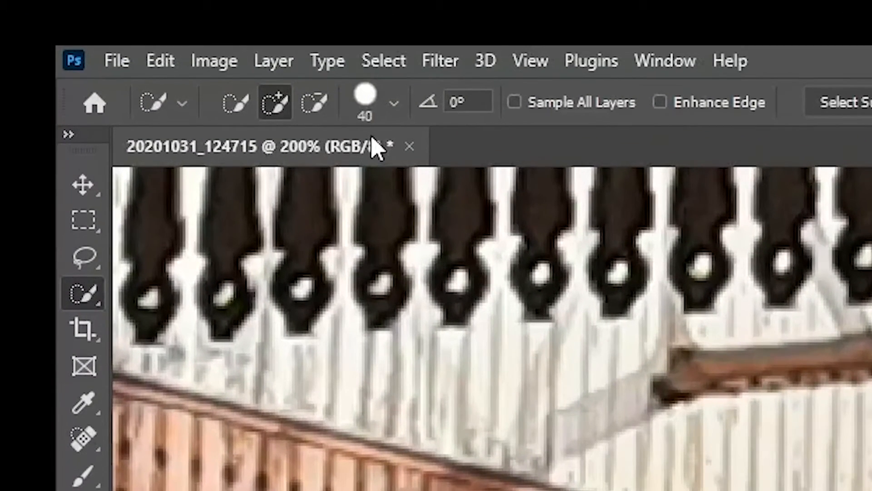
pyautogui.press('[')
pyautogui.press('[')
pyautogui.press('[')
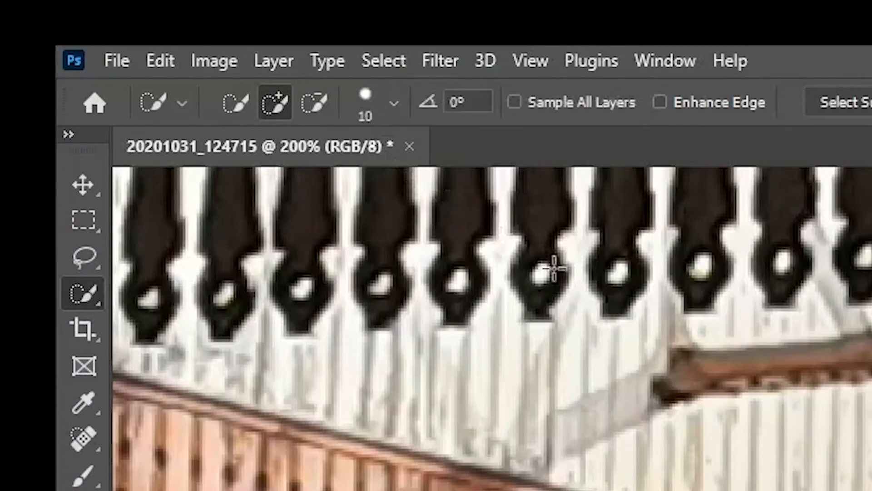
pyautogui.press(']')
pyautogui.press(']')
pyautogui.press(']')
pyautogui.press(']')
pyautogui.press(']')
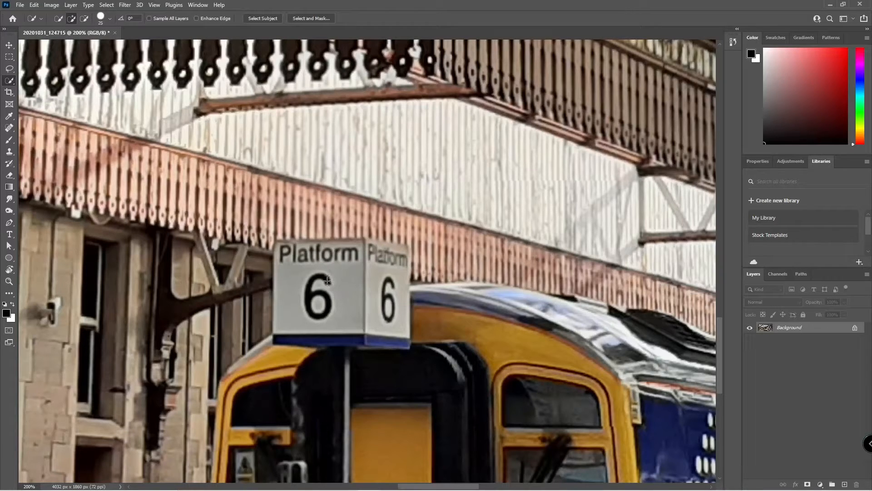
pyautogui.press('[')
# Quick-select the Platform 6 lettering and fascia above it, Alt-dragging away the upper-left area and corner bump.
pyautogui.moveTo(316, 277); pyautogui.dragTo(355, 276)
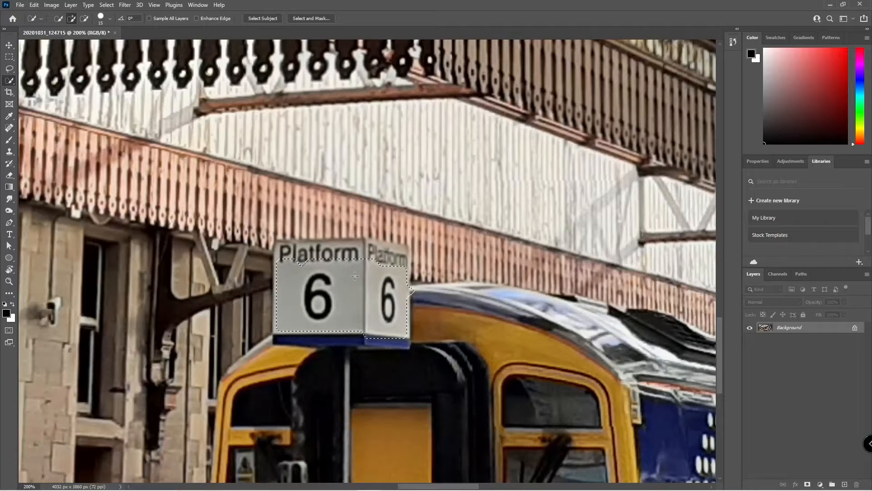
pyautogui.click(399, 245)
pyautogui.hotkey('ctrl', 'd')
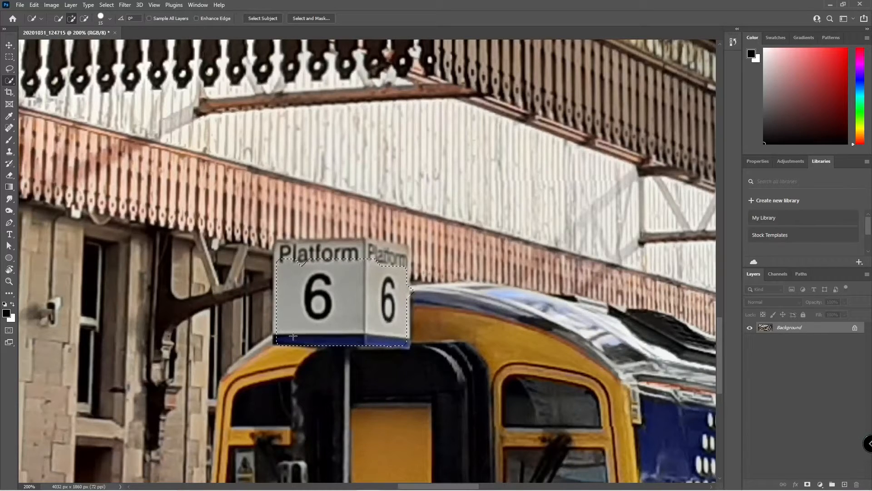
pyautogui.click(296, 251)
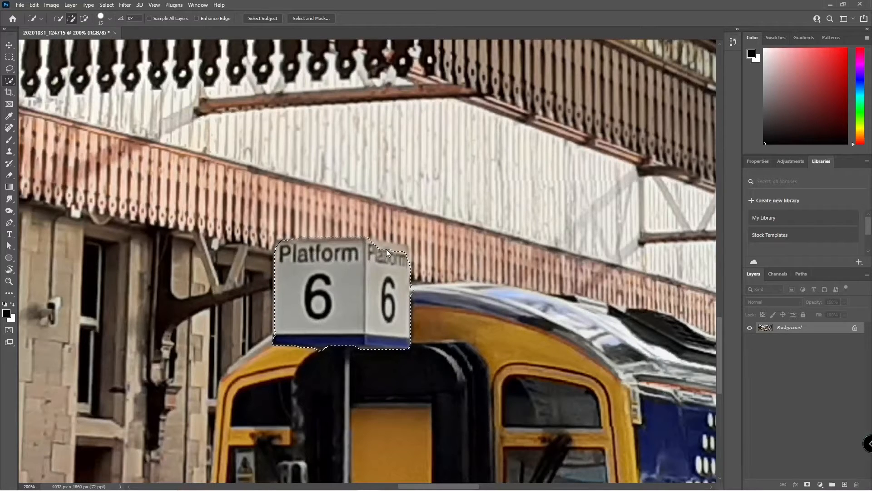
pyautogui.click(407, 250)
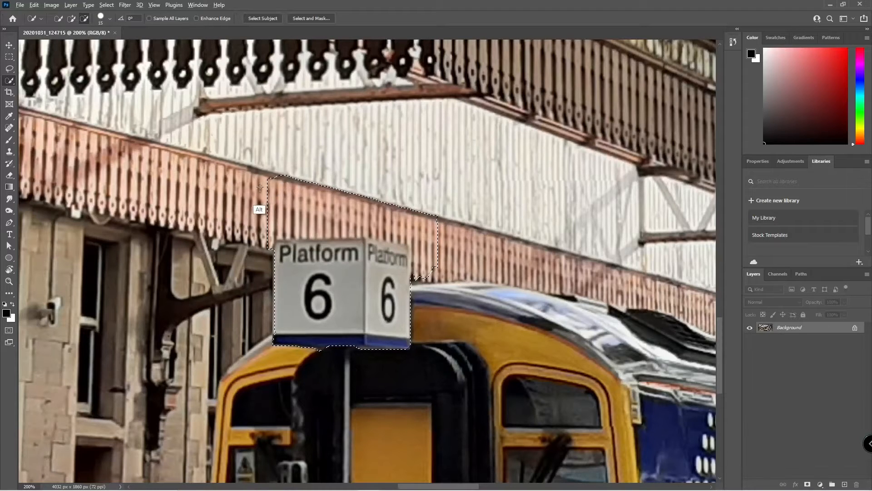
pyautogui.moveTo(260, 188)
pyautogui.mouseDown()
pyautogui.moveTo(299, 161)
pyautogui.moveTo(265, 189)
pyautogui.moveTo(339, 184)
pyautogui.moveTo(273, 195)
pyautogui.moveTo(337, 188)
pyautogui.moveTo(458, 213)
pyautogui.moveTo(410, 214)
pyautogui.moveTo(305, 174)
pyautogui.moveTo(464, 229)
pyautogui.moveTo(356, 186)
pyautogui.moveTo(430, 220)
pyautogui.moveTo(358, 200)
pyautogui.moveTo(370, 272)
pyautogui.moveTo(350, 248)
pyautogui.moveTo(385, 229)
pyautogui.moveTo(347, 227)
pyautogui.moveTo(398, 239)
pyautogui.mouseUp()
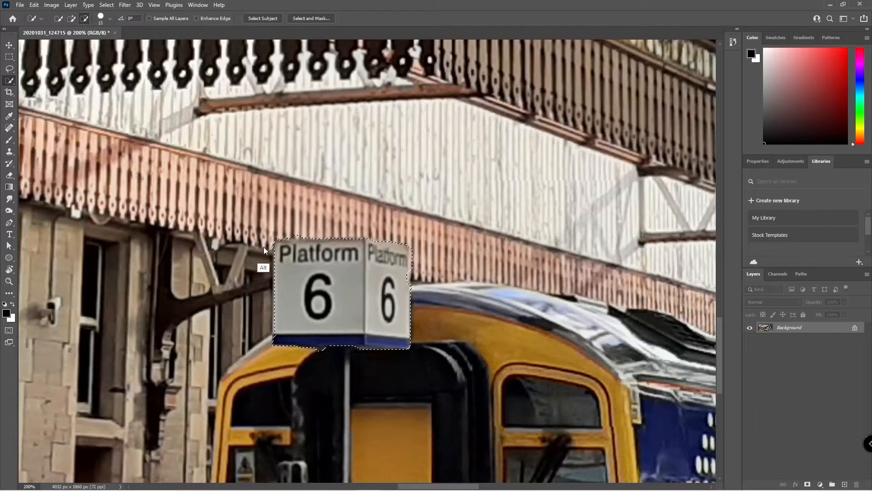
pyautogui.moveTo(264, 245); pyautogui.dragTo(303, 232)
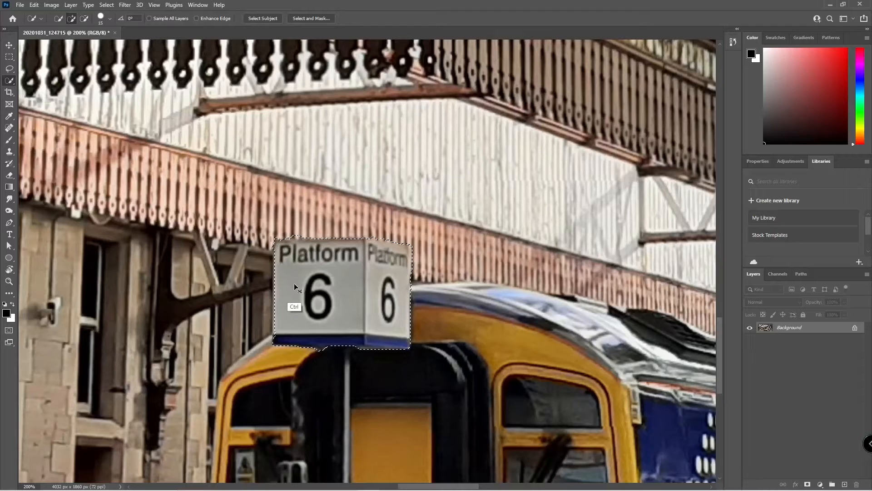
pyautogui.hotkey('ctrl', 'z')
pyautogui.hotkey('ctrl', 'z')
pyautogui.hotkey('ctrl', 'z')
pyautogui.hotkey('ctrl', 'z')
pyautogui.hotkey('ctrl', 'z')
pyautogui.hotkey('ctrl', 'z')
pyautogui.hotkey('ctrl', 'z')
# Unlock the Background, copy the selected sign onto a new layer, and place it over the train.
pyautogui.click(854, 326)
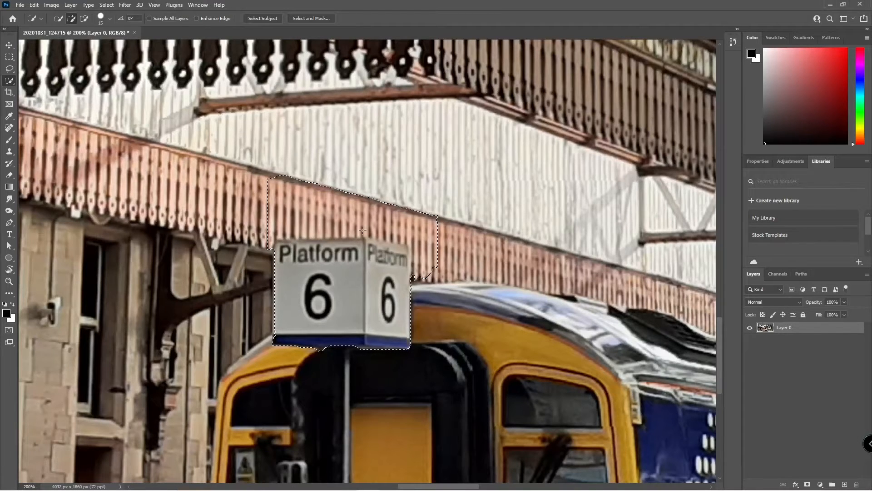
pyautogui.hotkey('ctrl', 'j')
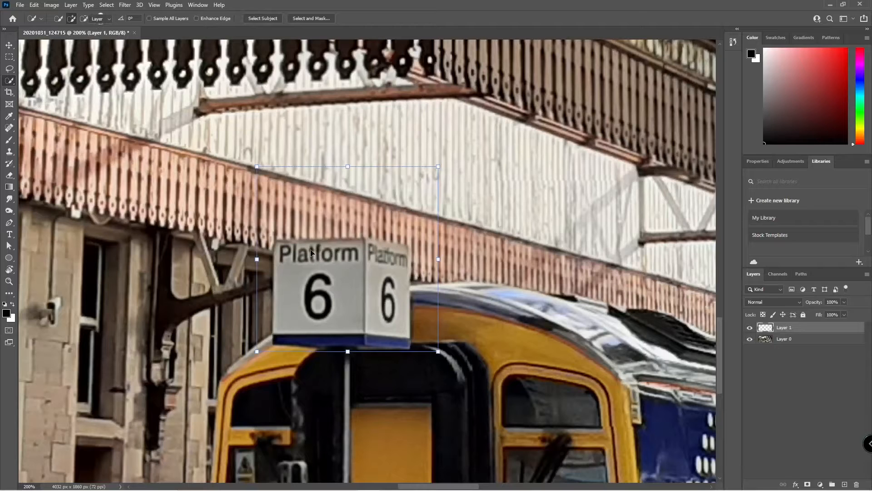
pyautogui.moveTo(337, 276); pyautogui.dragTo(379, 316)
pyautogui.hotkey('ctrl', 'z')
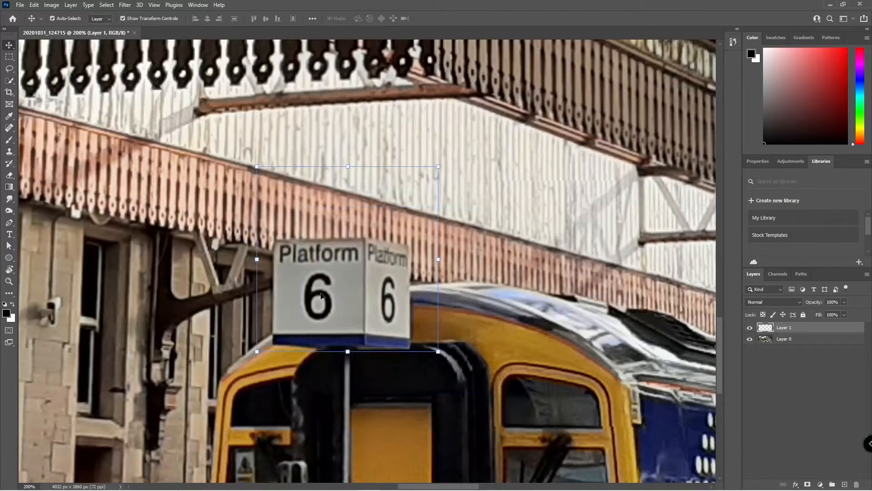
pyautogui.moveTo(324, 300); pyautogui.dragTo(531, 400)
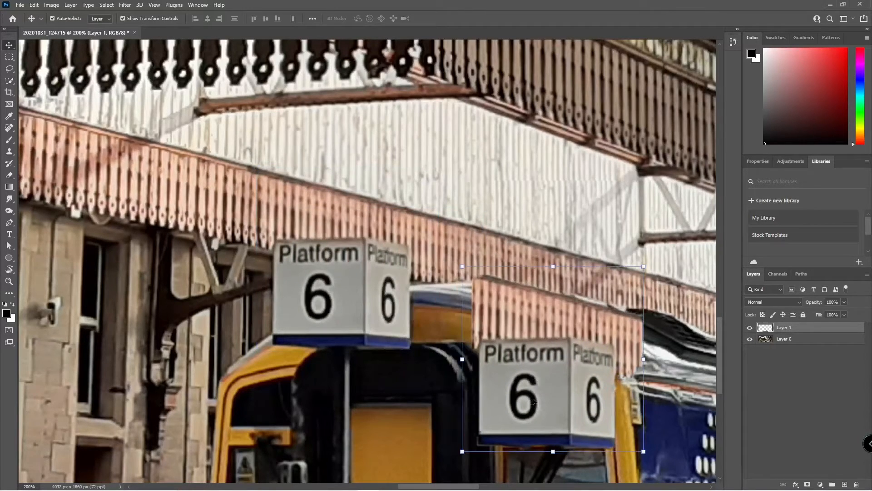
# Erase parts of the copied sign and canopy with a size-90 eraser, then delete the copy layer.
pyautogui.press('e')
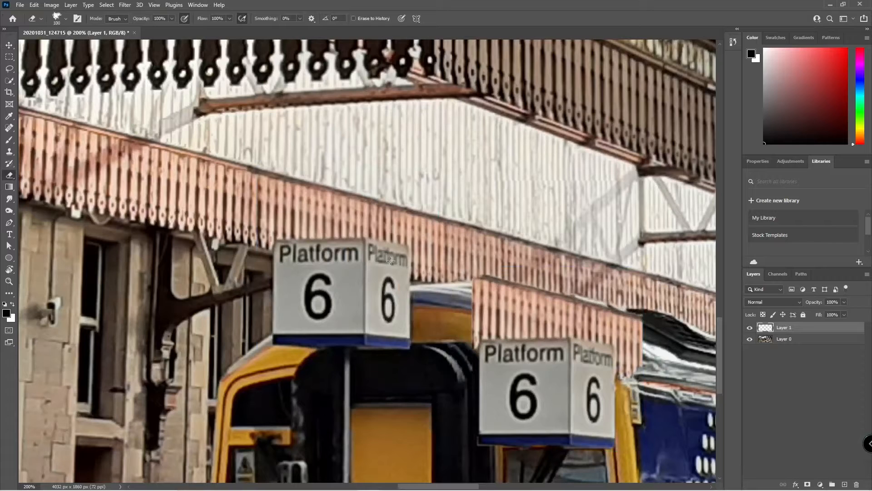
pyautogui.press('[')
pyautogui.moveTo(457, 299)
pyautogui.mouseDown()
pyautogui.moveTo(518, 260)
pyautogui.moveTo(441, 335)
pyautogui.moveTo(494, 292)
pyautogui.moveTo(463, 330)
pyautogui.mouseUp()
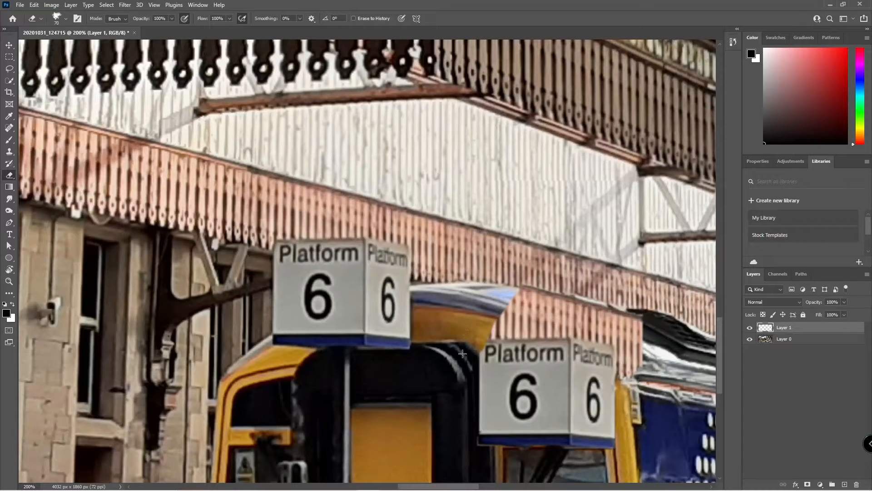
pyautogui.hotkey('ctrl', 'z')
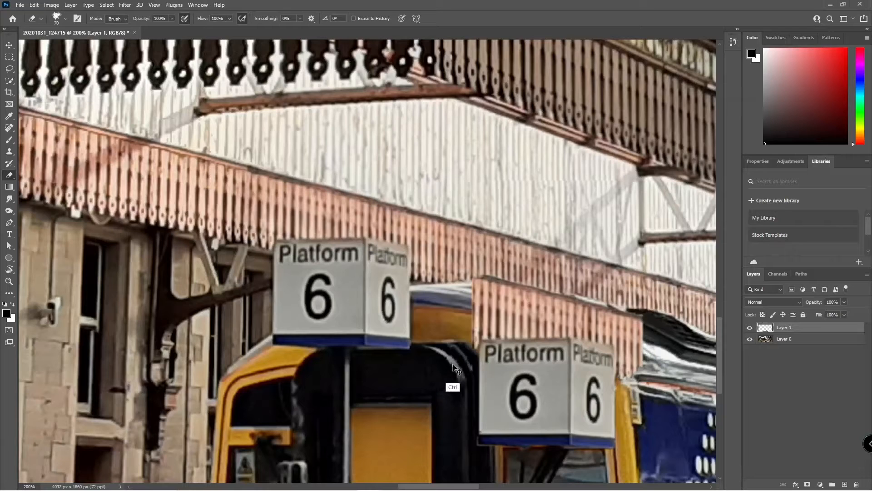
pyautogui.moveTo(450, 367); pyautogui.dragTo(452, 292)
pyautogui.moveTo(526, 269)
pyautogui.mouseDown()
pyautogui.moveTo(495, 293)
pyautogui.moveTo(545, 309)
pyautogui.moveTo(500, 320)
pyautogui.moveTo(514, 318)
pyautogui.mouseUp()
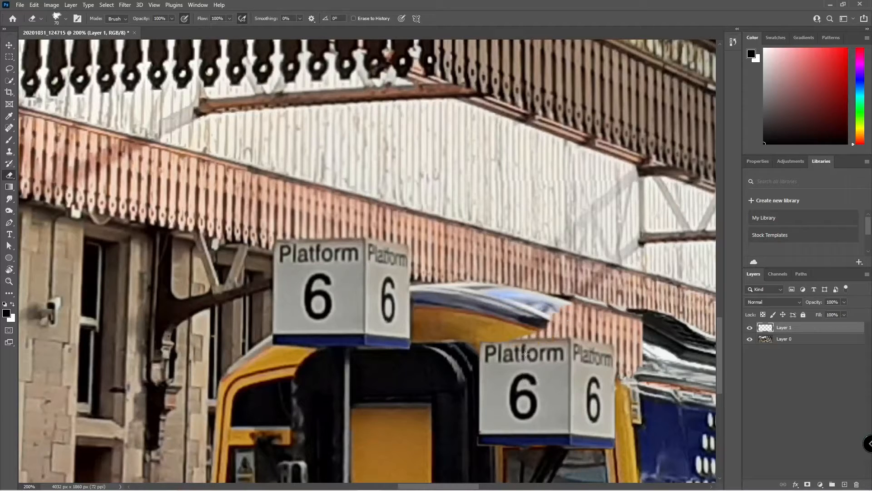
pyautogui.hotkey('ctrl', 'z')
pyautogui.moveTo(477, 304)
pyautogui.mouseDown()
pyautogui.moveTo(468, 300)
pyautogui.moveTo(479, 313)
pyautogui.moveTo(527, 318)
pyautogui.moveTo(557, 307)
pyautogui.moveTo(513, 315)
pyautogui.moveTo(613, 315)
pyautogui.moveTo(632, 327)
pyautogui.moveTo(630, 350)
pyautogui.moveTo(651, 336)
pyautogui.moveTo(634, 365)
pyautogui.moveTo(656, 363)
pyautogui.moveTo(647, 377)
pyautogui.moveTo(659, 384)
pyautogui.mouseUp()
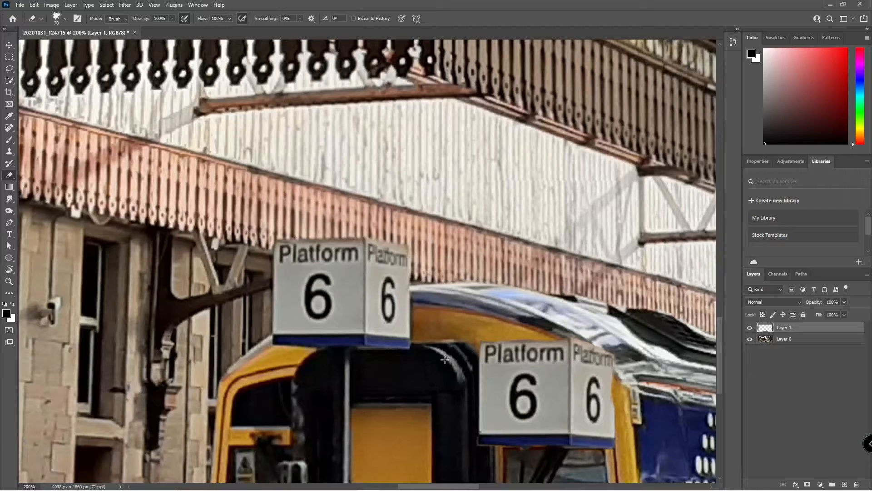
pyautogui.press('v')
pyautogui.press('Delete')
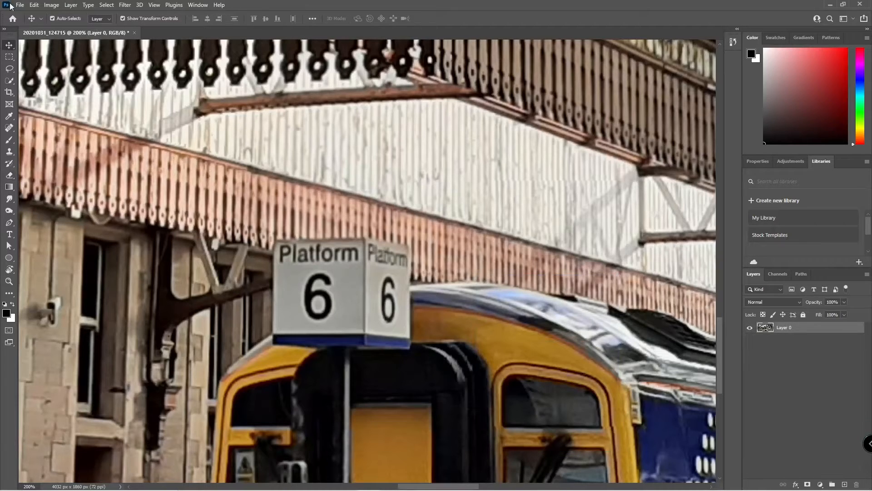
pyautogui.click(9, 83)
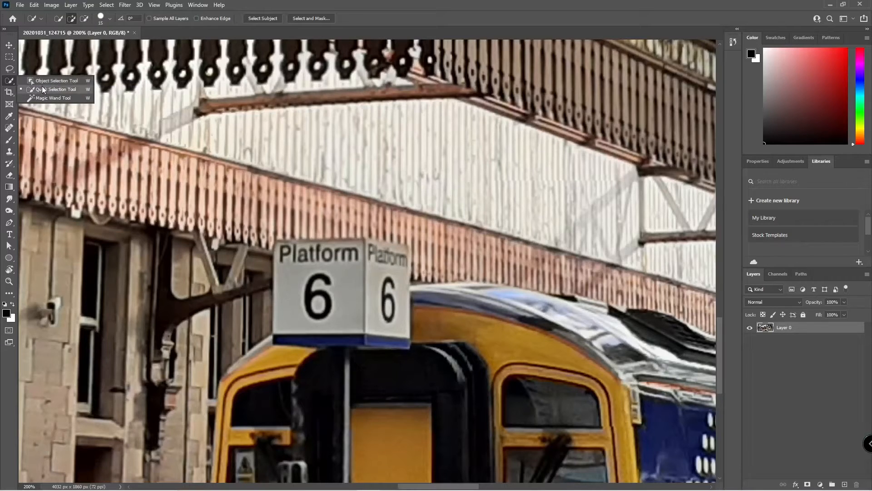
pyautogui.click(43, 86)
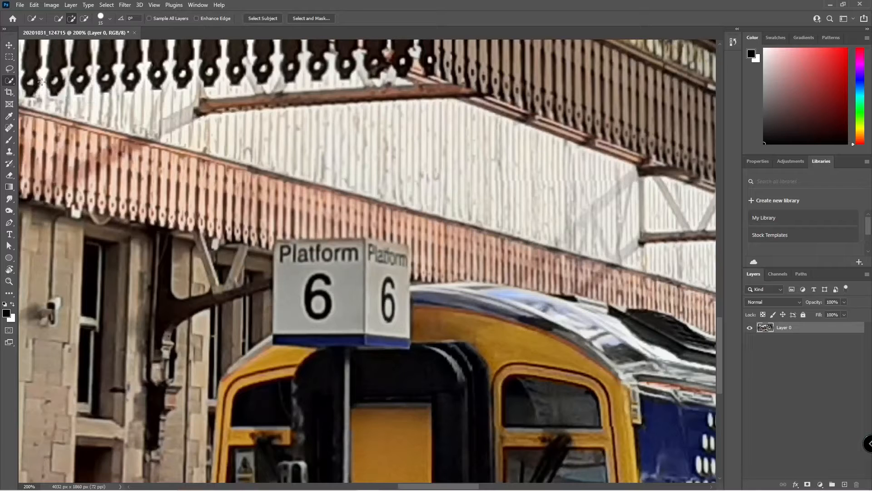
pyautogui.click(11, 82)
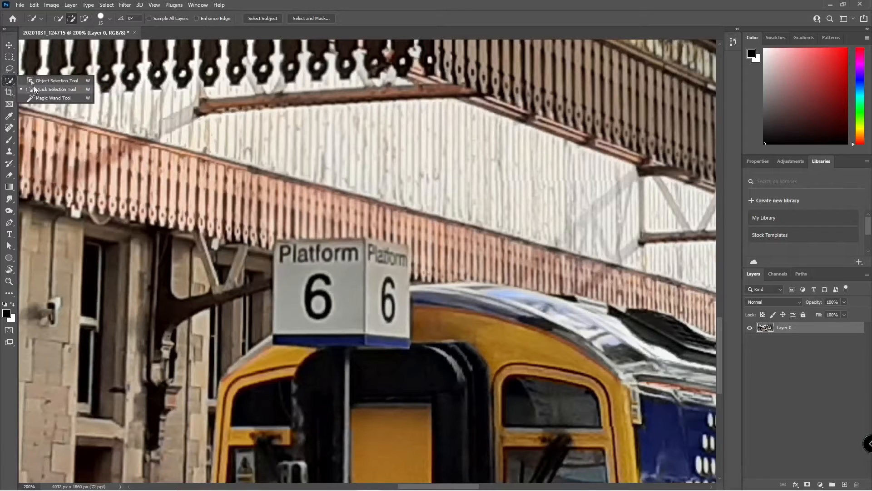
pyautogui.click(35, 80)
pyautogui.moveTo(319, 282); pyautogui.dragTo(329, 300)
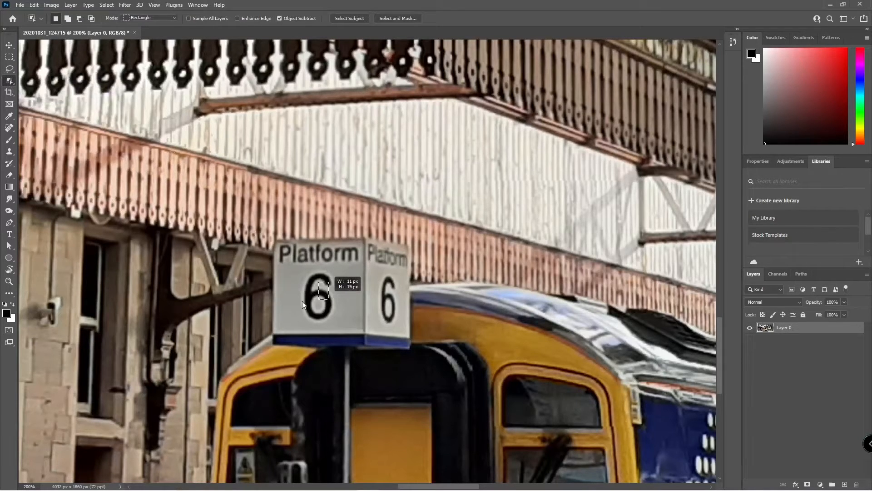
pyautogui.click(425, 192)
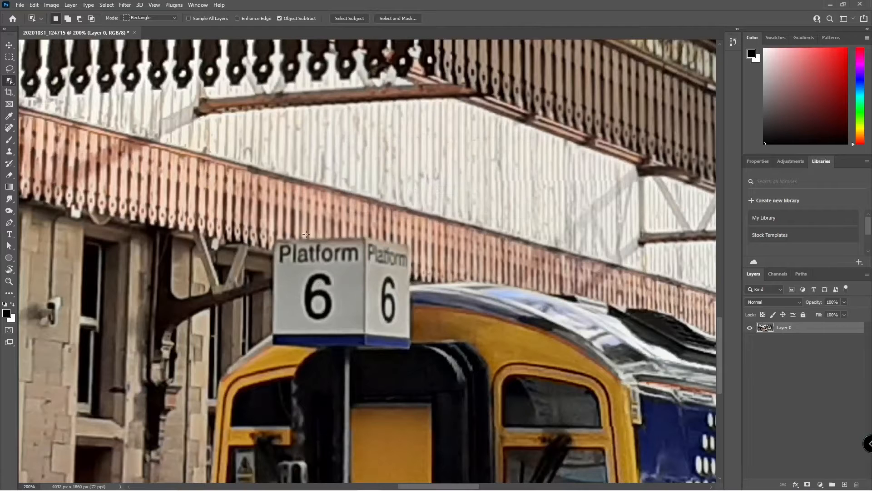
pyautogui.moveTo(272, 235); pyautogui.dragTo(411, 349)
pyautogui.press('m')
pyautogui.click(300, 210)
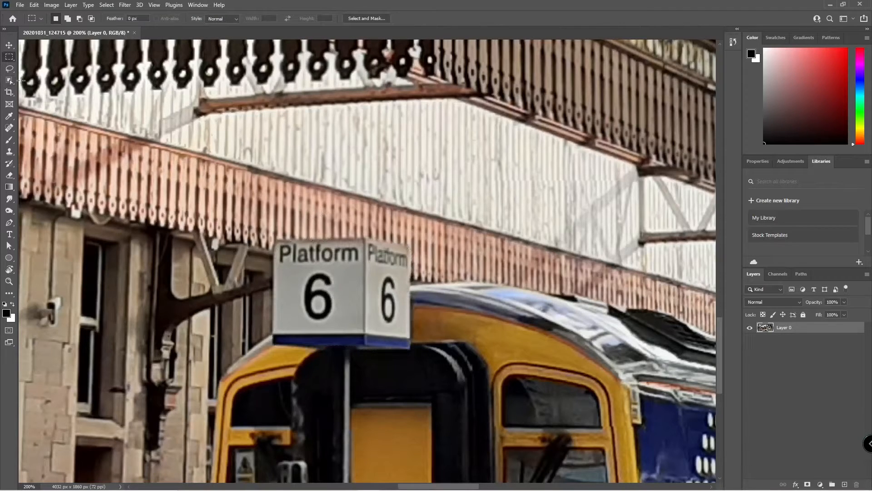
pyautogui.click(7, 84)
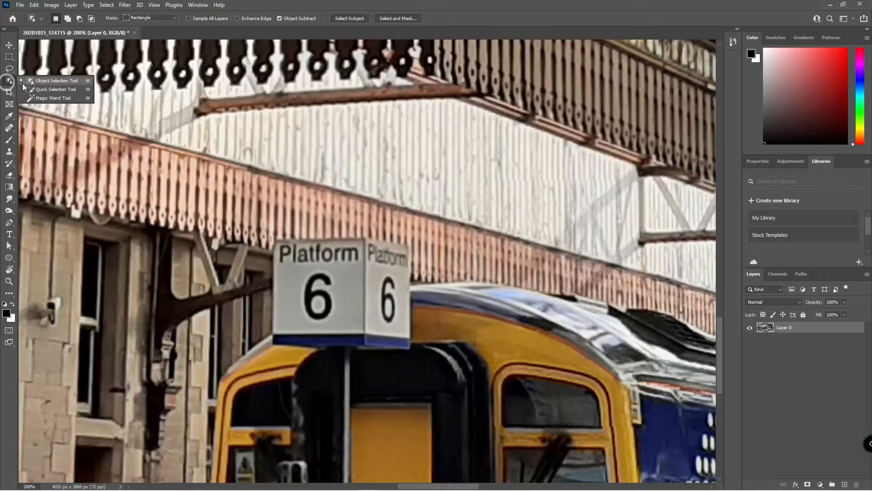
pyautogui.click(49, 98)
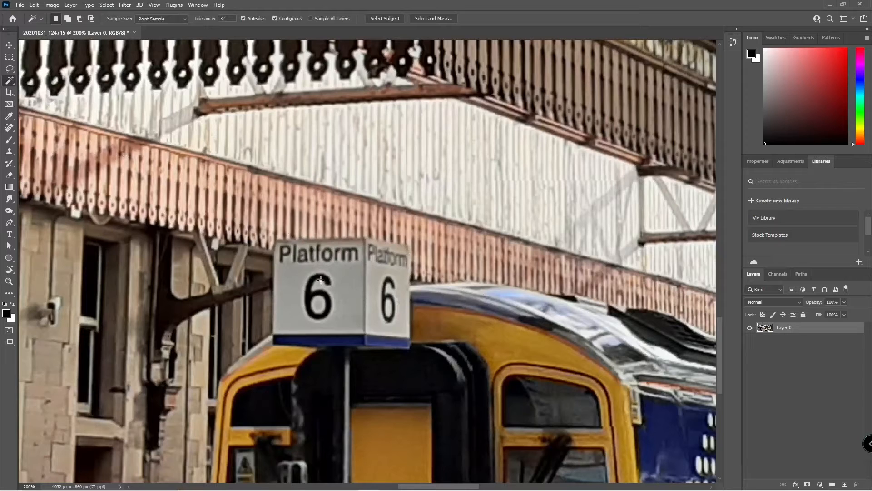
pyautogui.click(299, 267)
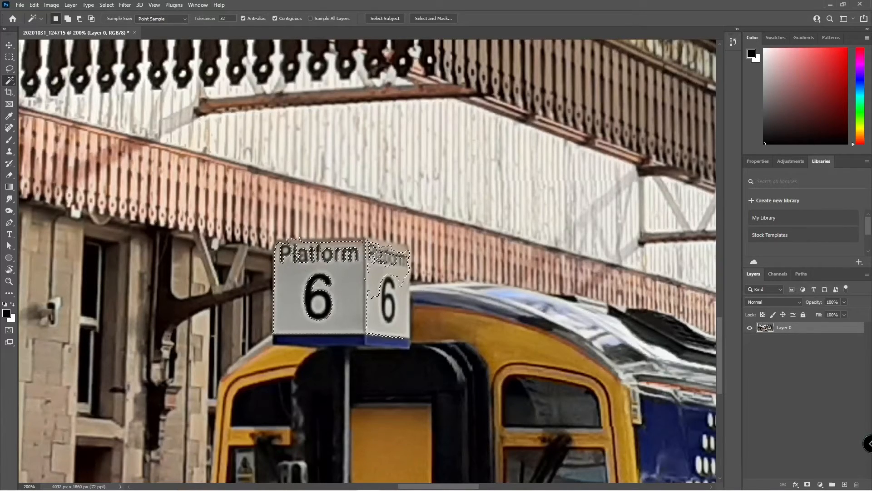
pyautogui.hotkey('ctrl', 'z')
pyautogui.hotkey('ctrl', 'z')
pyautogui.click(340, 283)
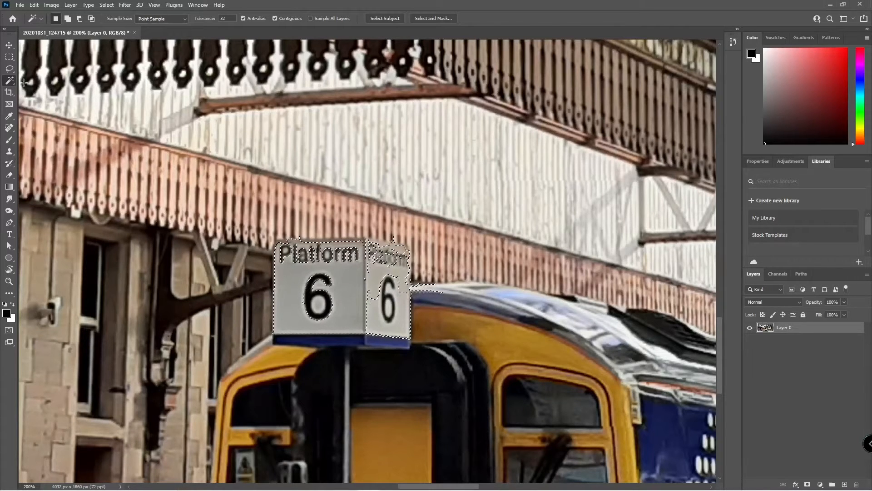
pyautogui.hotkey('ctrl', 'd')
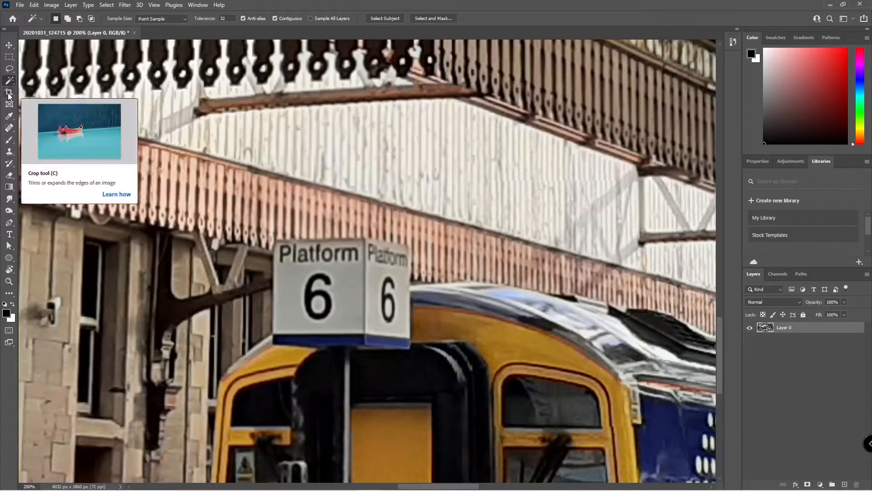
# Crop the photo toward the lower right, then undo it to restore the full 4032 × 1860 px image.
pyautogui.click(9, 93)
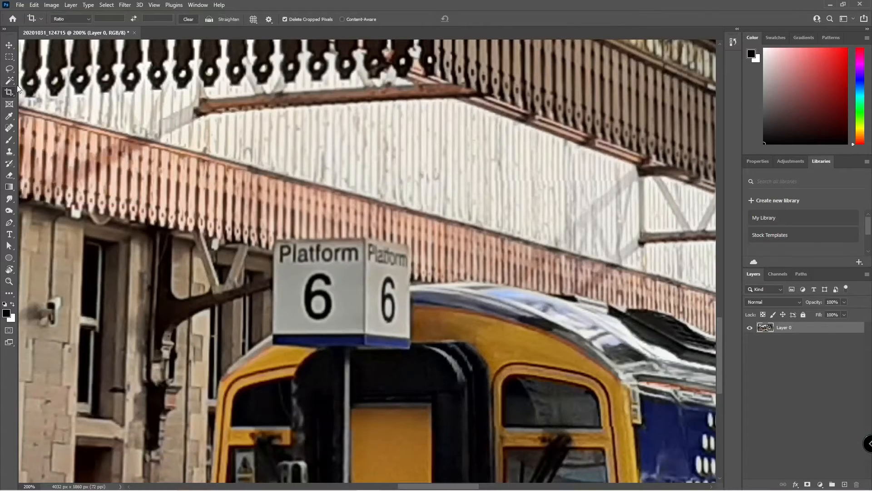
pyautogui.hotkey('ctrl', '0')
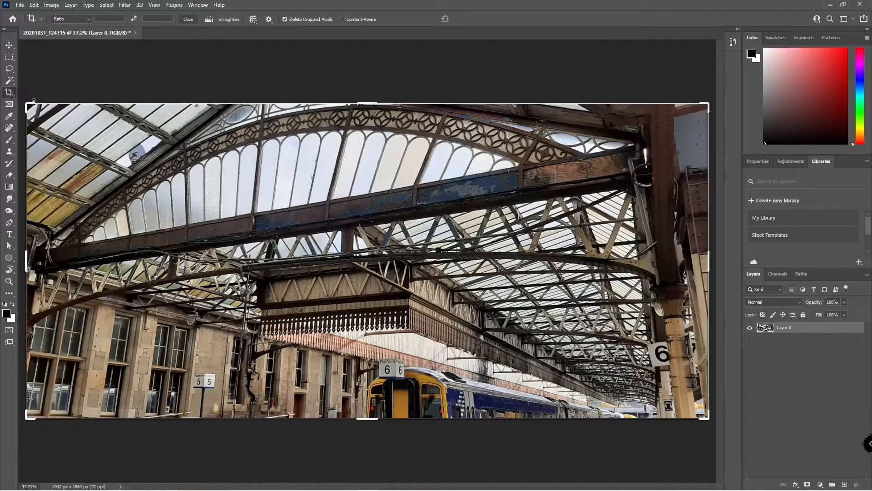
pyautogui.moveTo(28, 104); pyautogui.dragTo(273, 223)
pyautogui.press('Return')
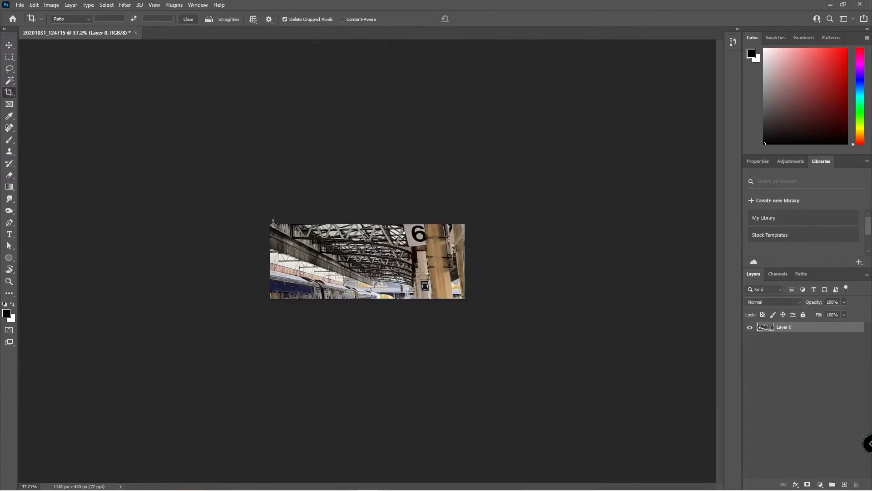
pyautogui.hotkey('ctrl', 'z')
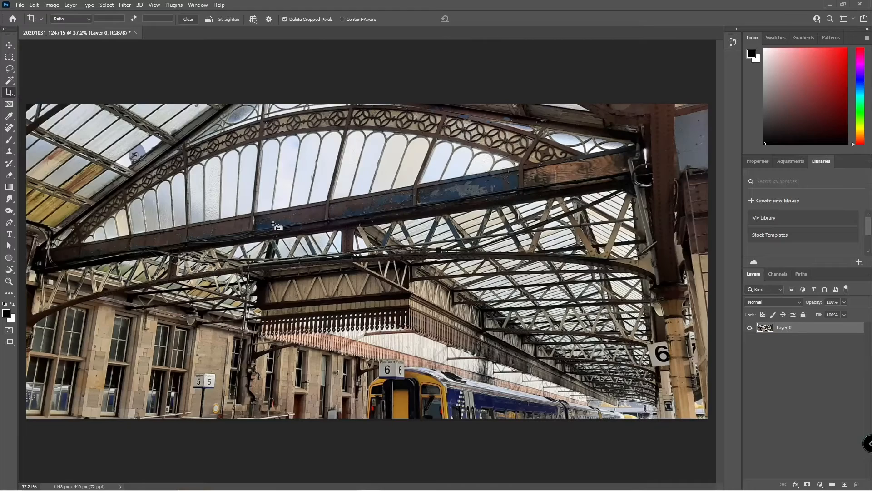
pyautogui.click(8, 107)
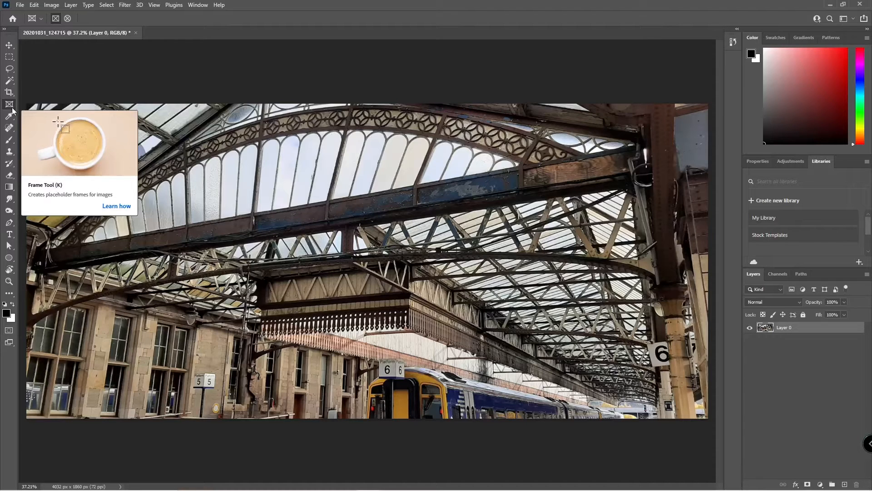
# Draw a 942 × 942 px square frame over the central roof glazing, then cancel the Satin and Color Overlay trials.
pyautogui.moveTo(301, 233)
pyautogui.mouseDown()
pyautogui.moveTo(391, 343)
pyautogui.moveTo(377, 318)
pyautogui.mouseUp()
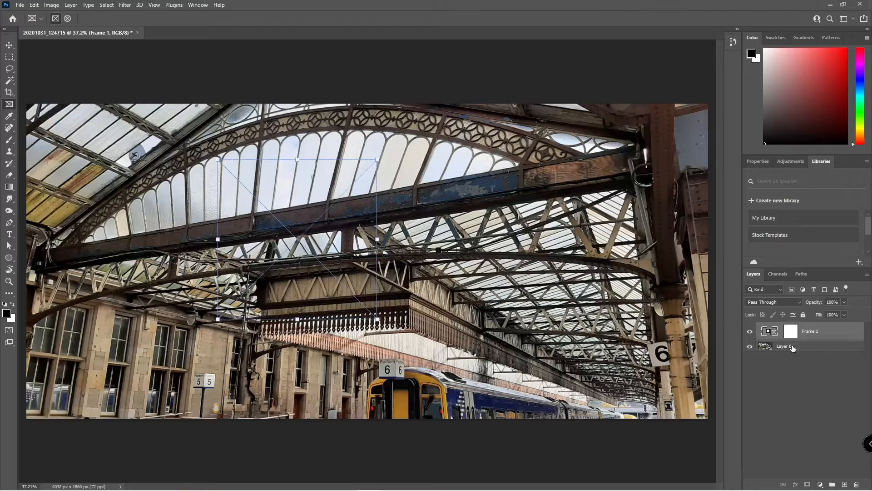
pyautogui.press('h')
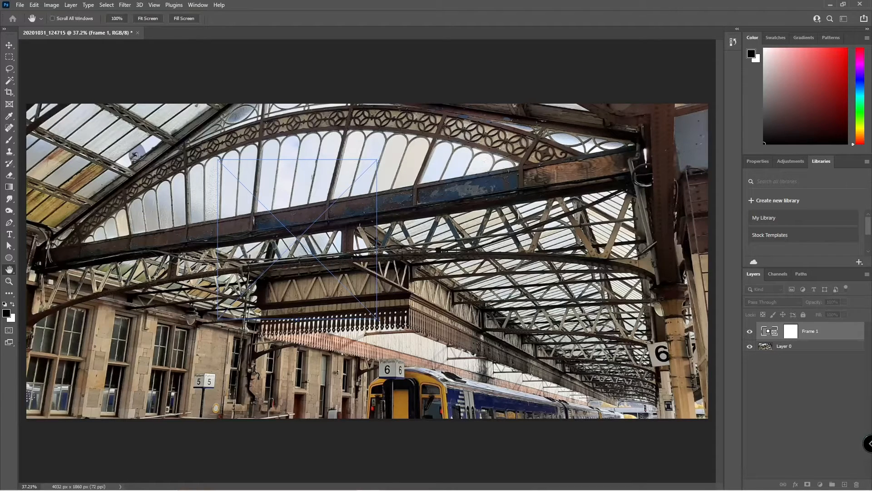
pyautogui.moveTo(628, 107); pyautogui.dragTo(572, 115)
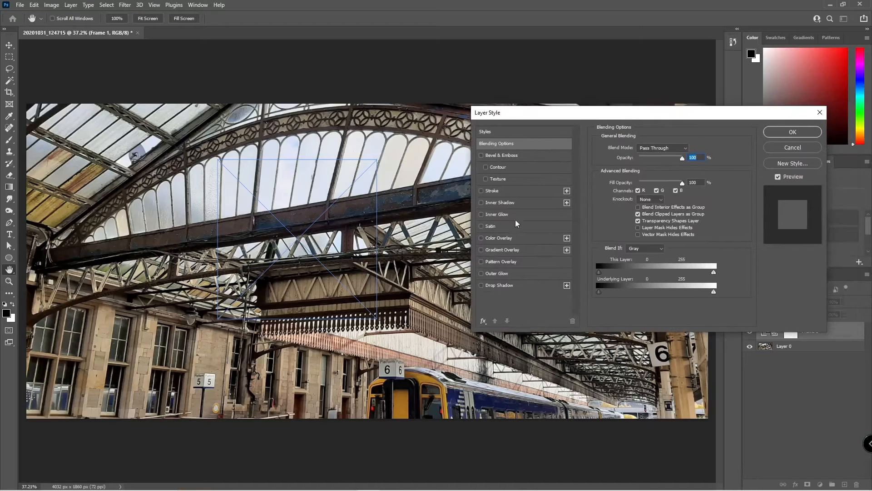
pyautogui.click(481, 226)
pyautogui.click(482, 226)
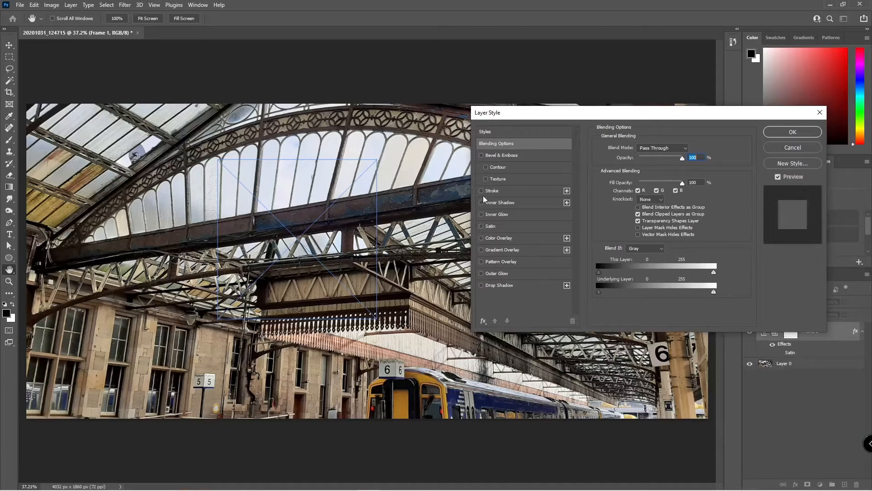
pyautogui.click(481, 238)
pyautogui.click(491, 226)
pyautogui.click(481, 226)
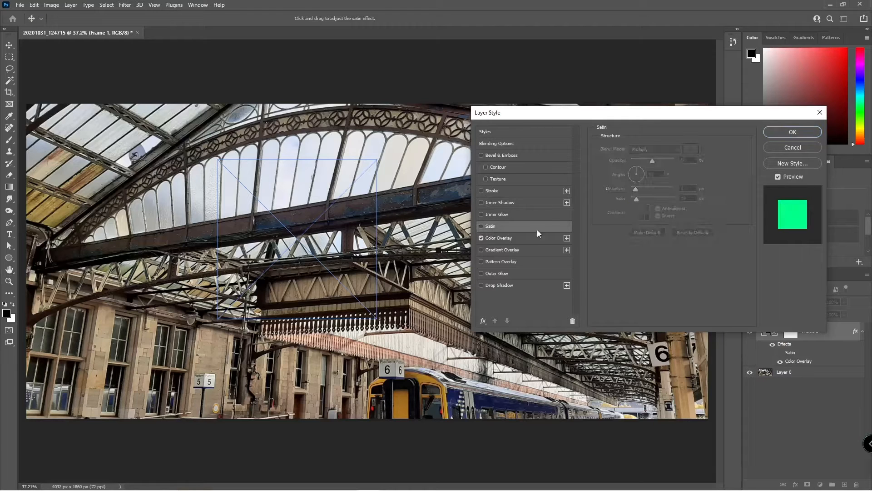
pyautogui.click(785, 146)
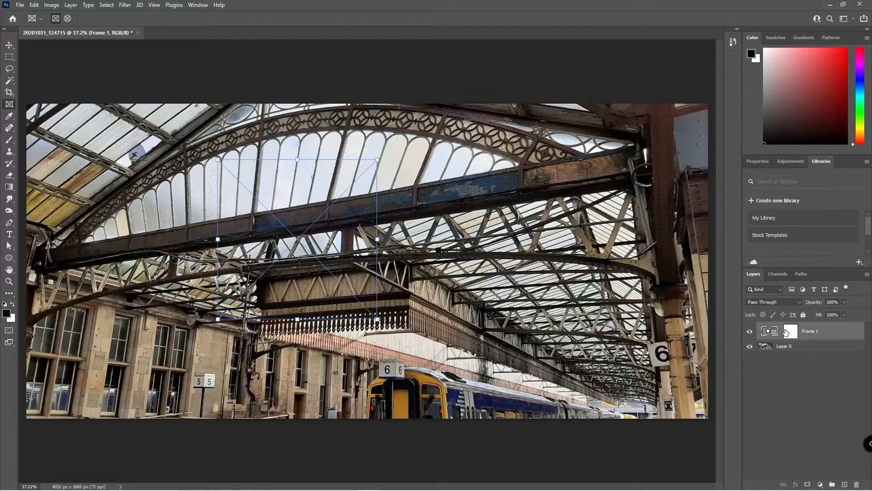
# Check the frame's Inset Image options, keep Find on Adobe Stock, then close the browser window.
pyautogui.click(771, 332)
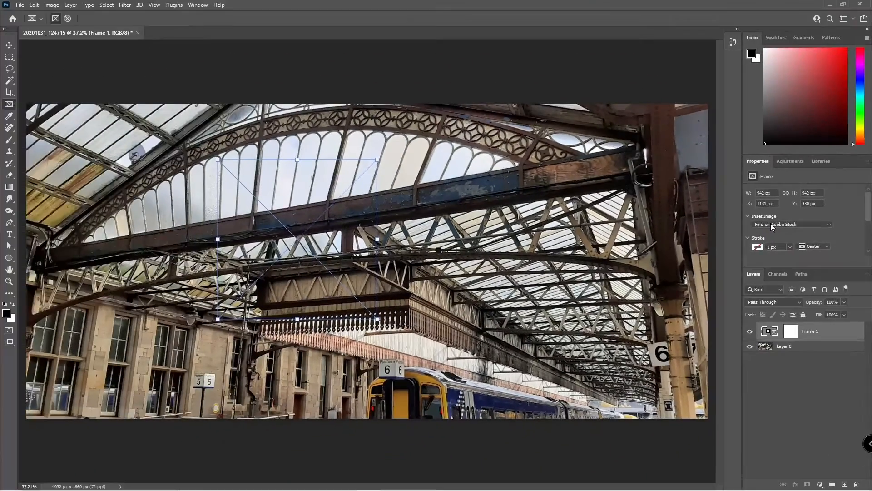
pyautogui.click(770, 224)
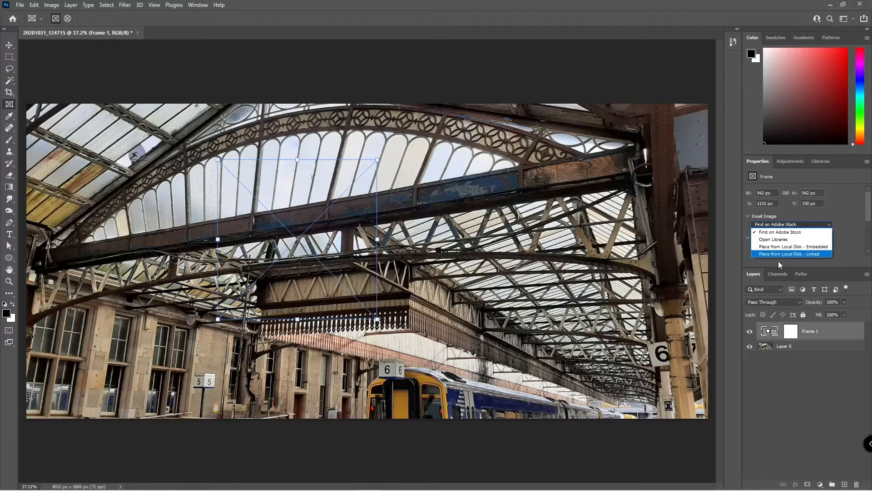
pyautogui.click(792, 234)
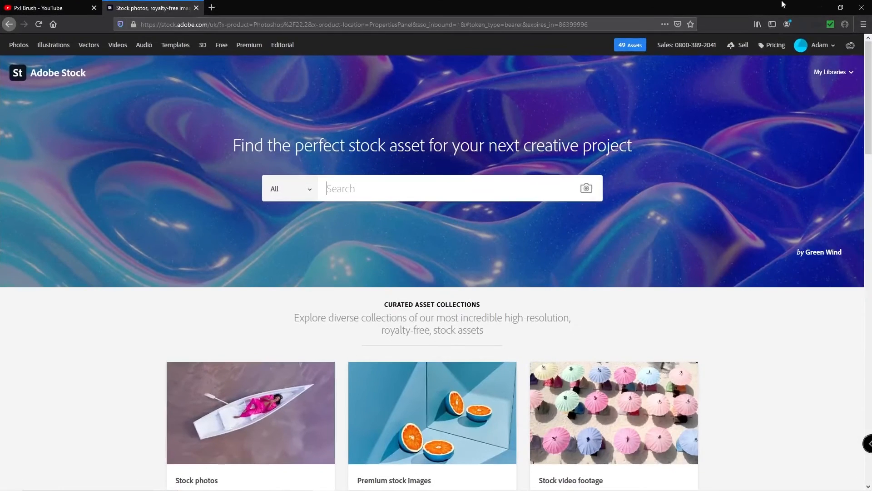
pyautogui.click(820, 7)
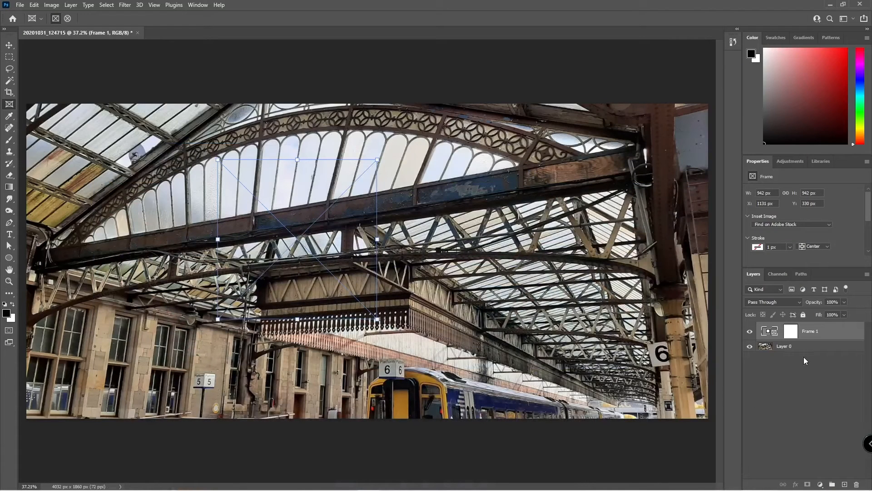
# Delete Frame 1 and sample the ochre of the yellowed roof glass with the Eyedropper.
pyautogui.press('Delete')
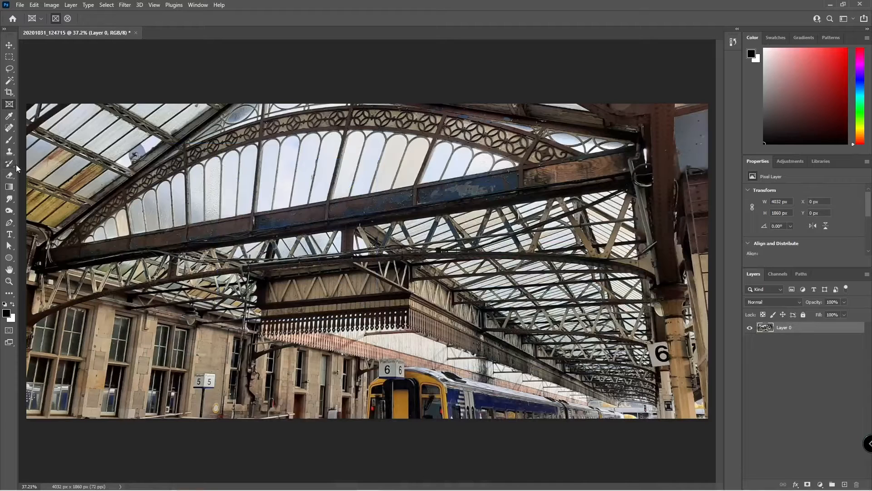
pyautogui.click(9, 116)
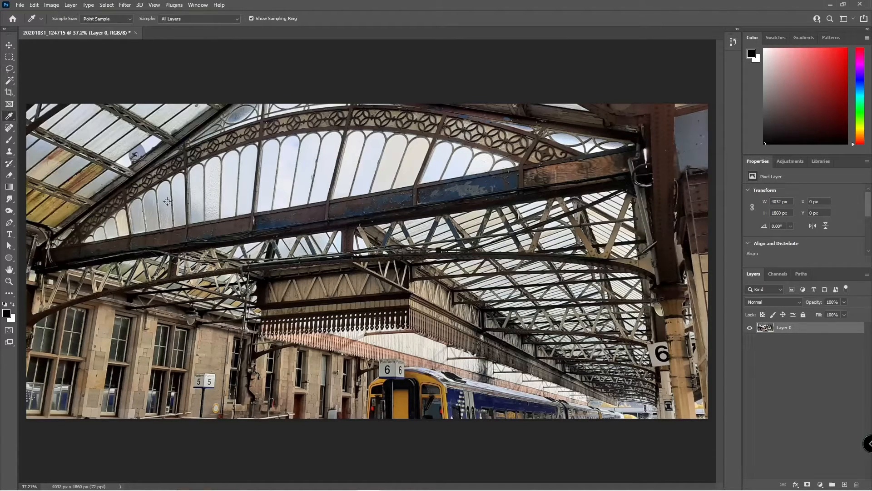
pyautogui.rightClick(10, 118)
pyautogui.click(326, 292)
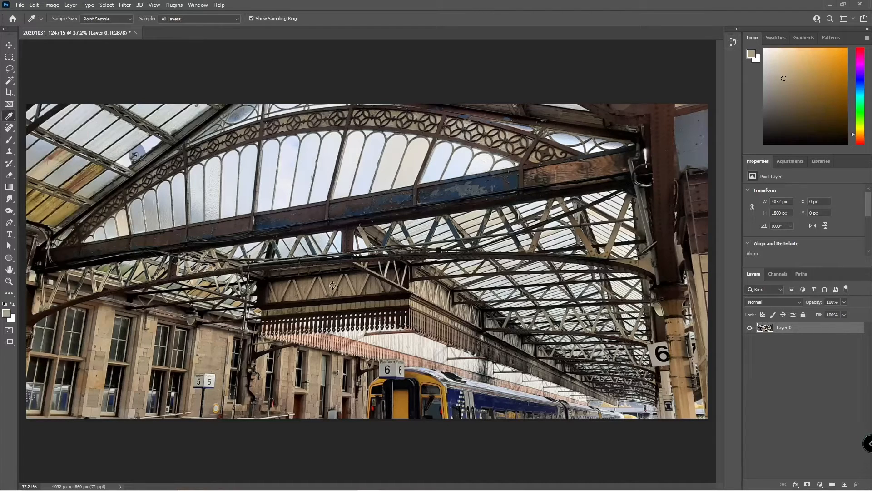
pyautogui.rightClick(333, 285)
pyautogui.moveTo(333, 284); pyautogui.dragTo(416, 379)
pyautogui.moveTo(371, 287); pyautogui.dragTo(193, 177)
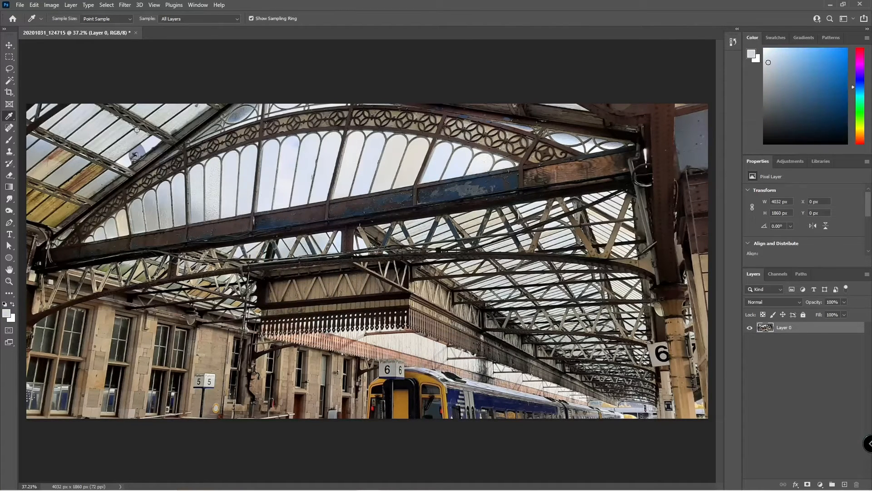
pyautogui.moveTo(135, 133); pyautogui.dragTo(84, 170)
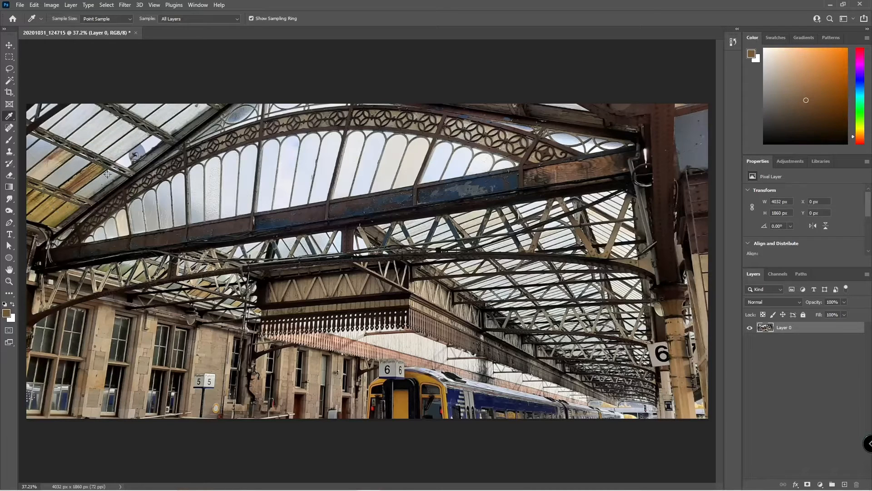
# At 200% zoom, spot-heal the peeling paint across the blue beam with a size 10 brush.
pyautogui.click(9, 131)
pyautogui.scroll(3, 352, 211)
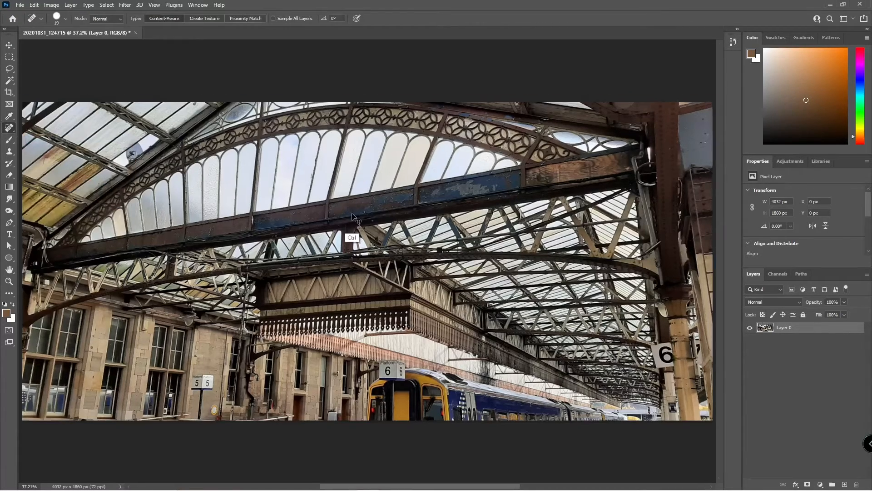
pyautogui.scroll(2, 279, 260)
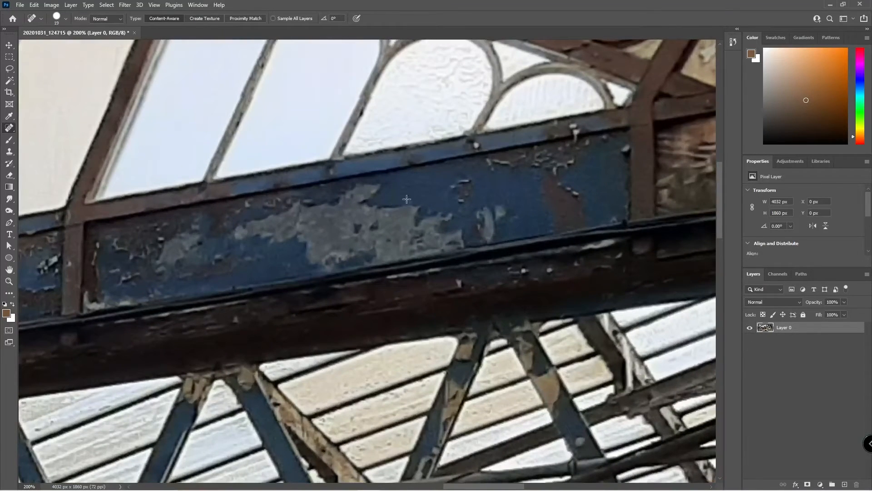
pyautogui.press('[')
pyautogui.moveTo(345, 218); pyautogui.dragTo(411, 200)
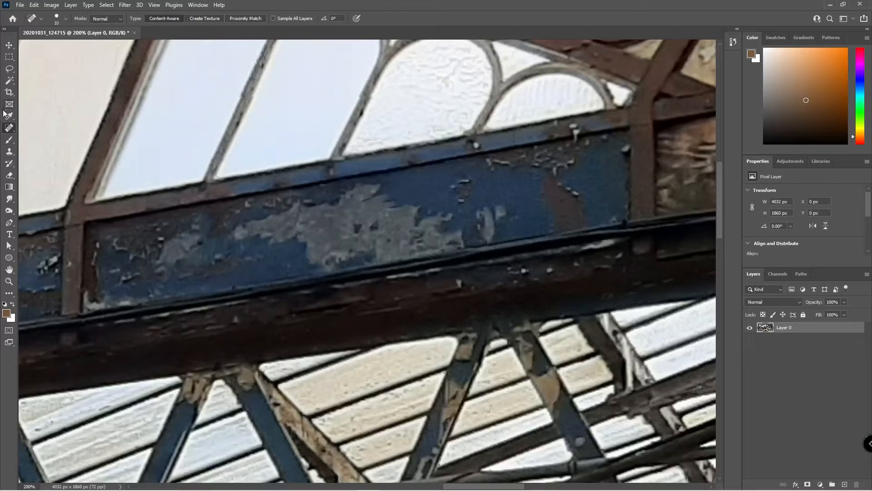
# With the Healing Brush, sample clean blue paint and heal the grey patches on the beam.
pyautogui.rightClick(9, 130)
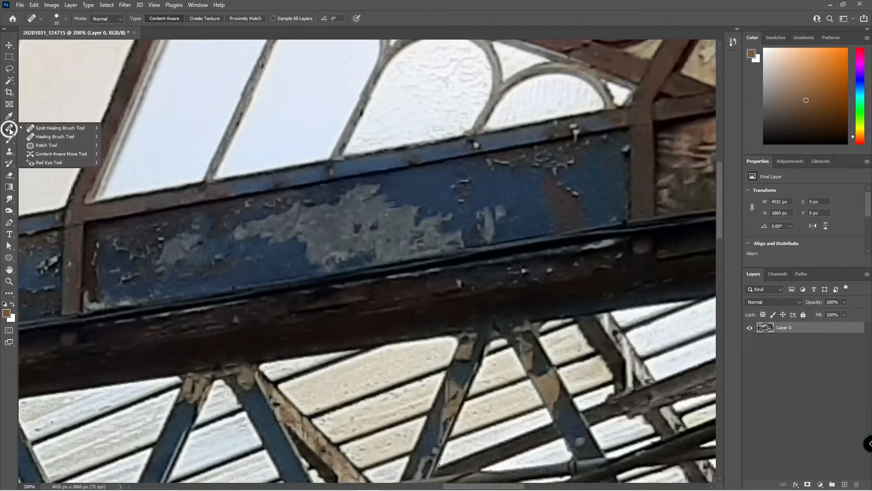
pyautogui.click(37, 136)
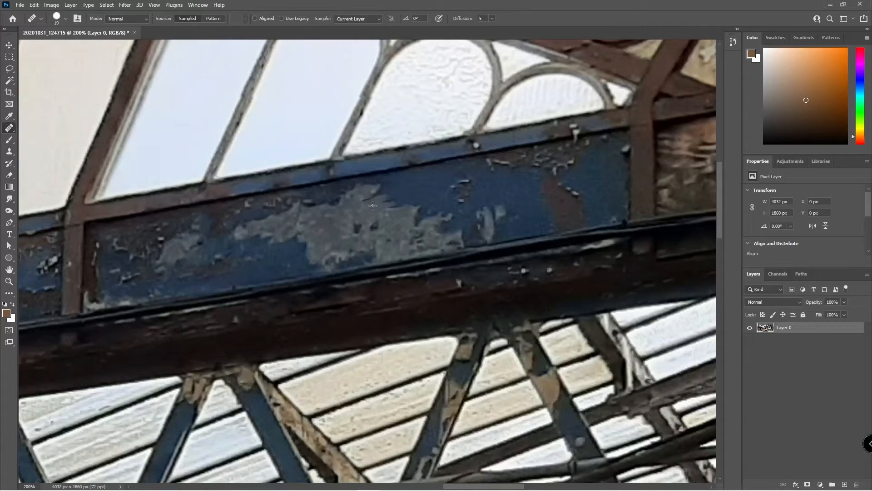
pyautogui.keyDown('alt'); pyautogui.click(402, 195); pyautogui.keyUp('alt')
pyautogui.moveTo(380, 203)
pyautogui.mouseDown()
pyautogui.moveTo(367, 206)
pyautogui.moveTo(398, 198)
pyautogui.mouseUp()
pyautogui.keyDown('alt'); pyautogui.click(425, 184); pyautogui.keyUp('alt')
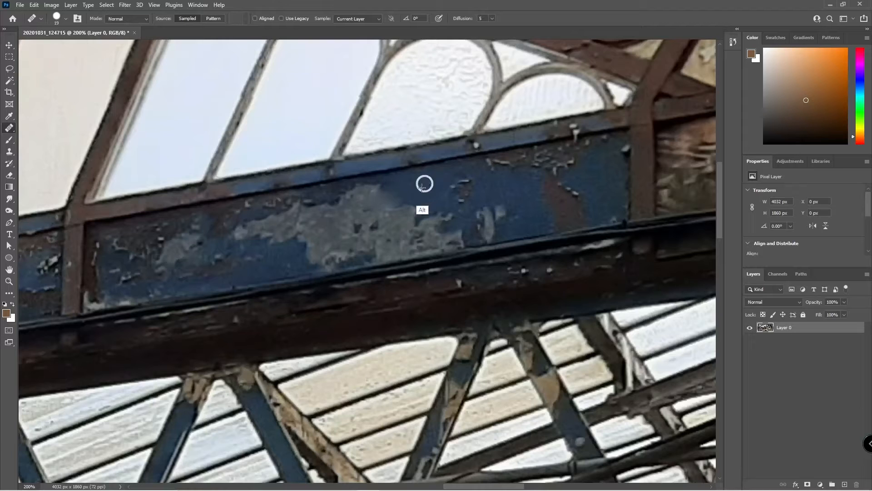
pyautogui.moveTo(358, 214)
pyautogui.mouseDown()
pyautogui.moveTo(389, 202)
pyautogui.moveTo(401, 186)
pyautogui.moveTo(340, 223)
pyautogui.moveTo(348, 218)
pyautogui.moveTo(351, 234)
pyautogui.moveTo(334, 234)
pyautogui.mouseUp()
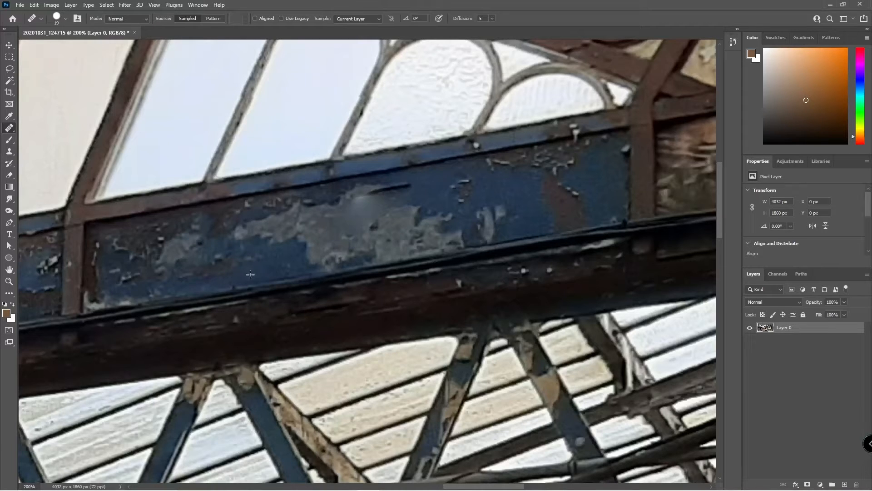
pyautogui.moveTo(269, 266)
pyautogui.mouseDown()
pyautogui.moveTo(289, 272)
pyautogui.moveTo(313, 425)
pyautogui.mouseUp()
pyautogui.moveTo(284, 270)
pyautogui.mouseDown()
pyautogui.moveTo(282, 251)
pyautogui.moveTo(325, 247)
pyautogui.mouseUp()
# Clone Stamp blue beam paint over the pale grey streaks on the left of the beam.
pyautogui.click(10, 152)
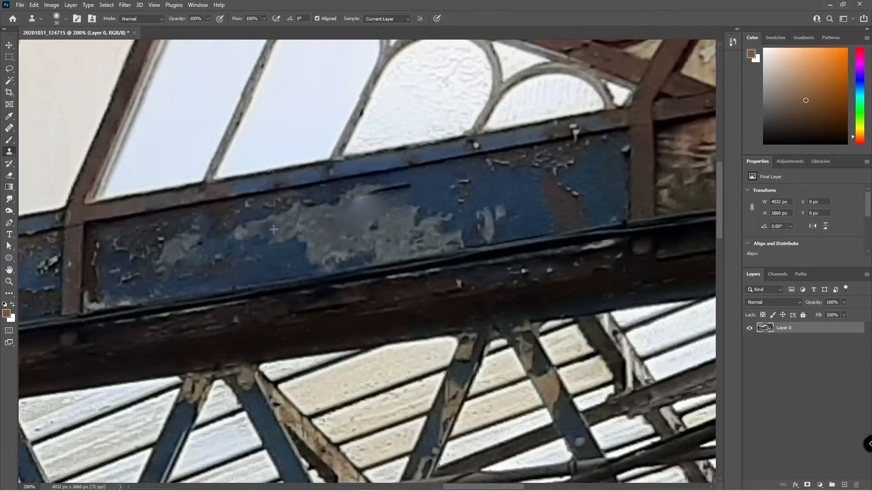
pyautogui.keyDown('alt'); pyautogui.click(446, 177); pyautogui.keyUp('alt')
pyautogui.moveTo(362, 223)
pyautogui.mouseDown()
pyautogui.moveTo(301, 247)
pyautogui.moveTo(338, 254)
pyautogui.moveTo(388, 213)
pyautogui.moveTo(413, 220)
pyautogui.moveTo(400, 210)
pyautogui.mouseUp()
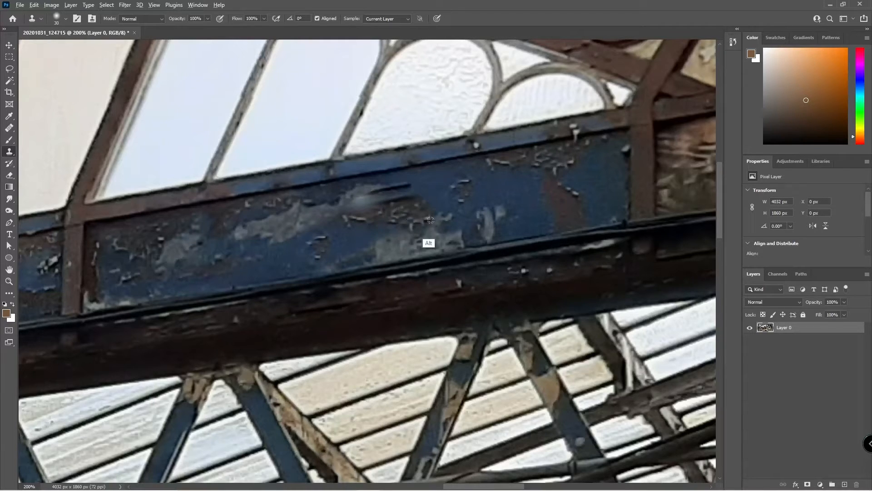
pyautogui.moveTo(409, 197)
pyautogui.mouseDown()
pyautogui.moveTo(385, 198)
pyautogui.moveTo(418, 197)
pyautogui.moveTo(235, 241)
pyautogui.moveTo(387, 203)
pyautogui.moveTo(372, 191)
pyautogui.moveTo(329, 207)
pyautogui.mouseUp()
pyautogui.keyDown('alt'); pyautogui.click(435, 192); pyautogui.keyUp('alt')
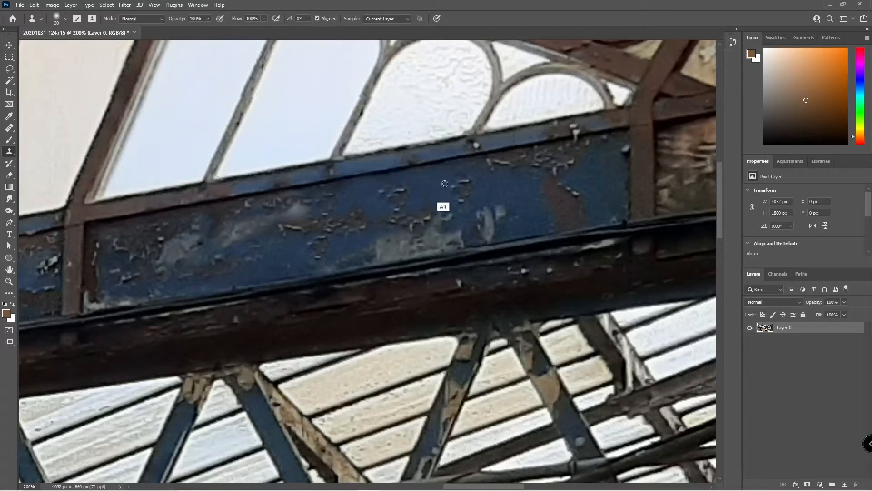
pyautogui.keyDown('alt'); pyautogui.click(448, 182); pyautogui.keyUp('alt')
pyautogui.moveTo(471, 226)
pyautogui.mouseDown()
pyautogui.moveTo(443, 237)
pyautogui.moveTo(446, 222)
pyautogui.moveTo(369, 250)
pyautogui.mouseUp()
# Clone from the beam's right side, undo the brown patch, re-cover that streak blue, and fit to window.
pyautogui.keyDown('alt'); pyautogui.click(512, 189); pyautogui.keyUp('alt')
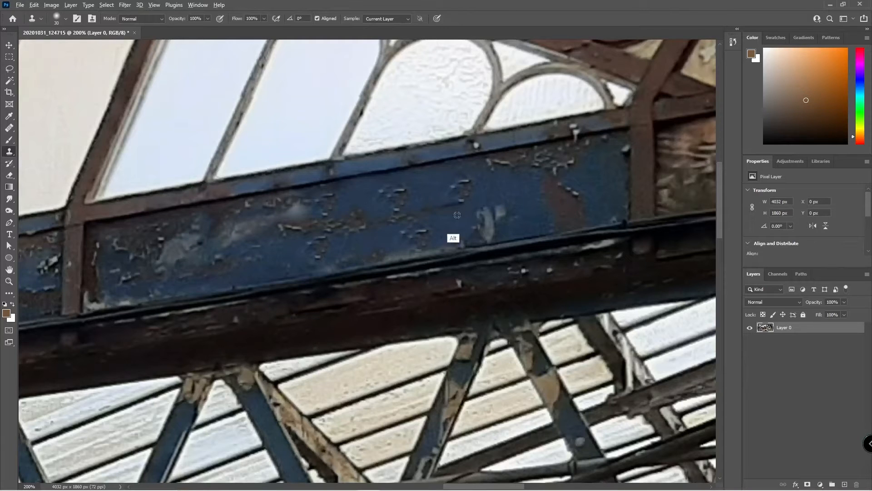
pyautogui.keyDown('alt'); pyautogui.click(512, 188); pyautogui.keyUp('alt')
pyautogui.keyDown('alt'); pyautogui.click(512, 190); pyautogui.keyUp('alt')
pyautogui.moveTo(304, 213)
pyautogui.mouseDown()
pyautogui.moveTo(247, 234)
pyautogui.moveTo(242, 227)
pyautogui.moveTo(170, 247)
pyautogui.mouseUp()
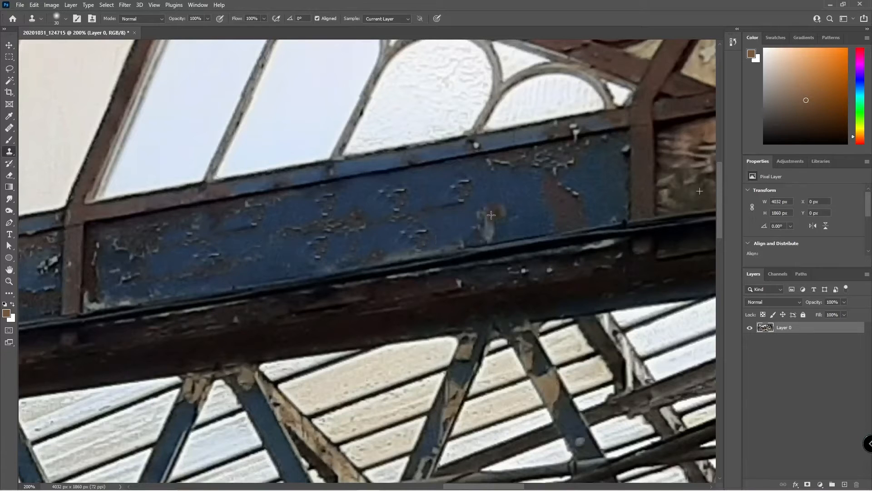
pyautogui.moveTo(483, 224); pyautogui.dragTo(494, 213)
pyautogui.hotkey('ctrl', 'z')
pyautogui.keyDown('alt'); pyautogui.click(304, 220); pyautogui.keyUp('alt')
pyautogui.moveTo(491, 232)
pyautogui.mouseDown()
pyautogui.moveTo(491, 211)
pyautogui.moveTo(485, 229)
pyautogui.mouseUp()
pyautogui.hotkey('ctrl', '0')
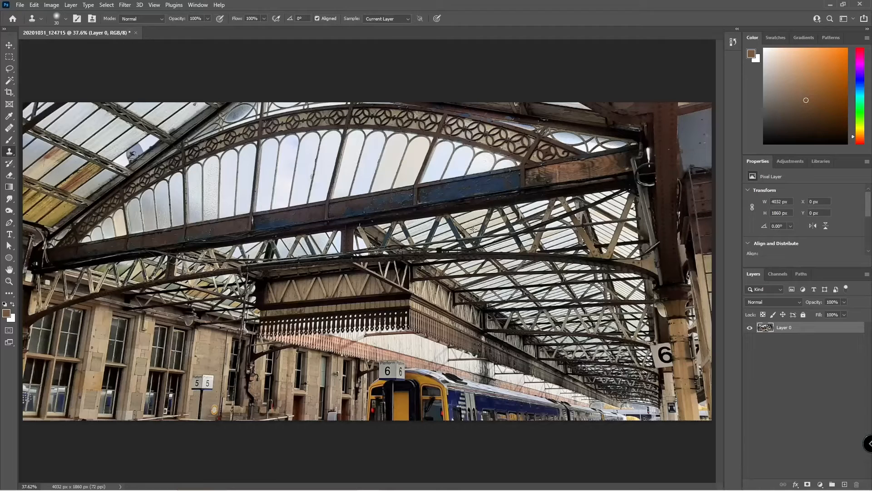
pyautogui.hotkey('alt', 'z')
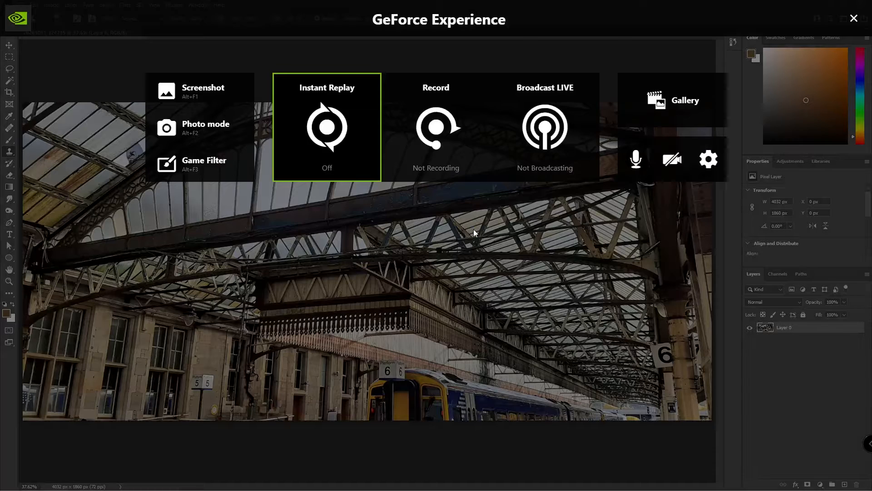
pyautogui.hotkey('alt', 'z')
pyautogui.hotkey('ctrl', 'z')
pyautogui.hotkey('ctrl', 'z')
pyautogui.hotkey('ctrl', 'z')
pyautogui.hotkey('ctrl', 'z')
pyautogui.hotkey('ctrl', 'z')
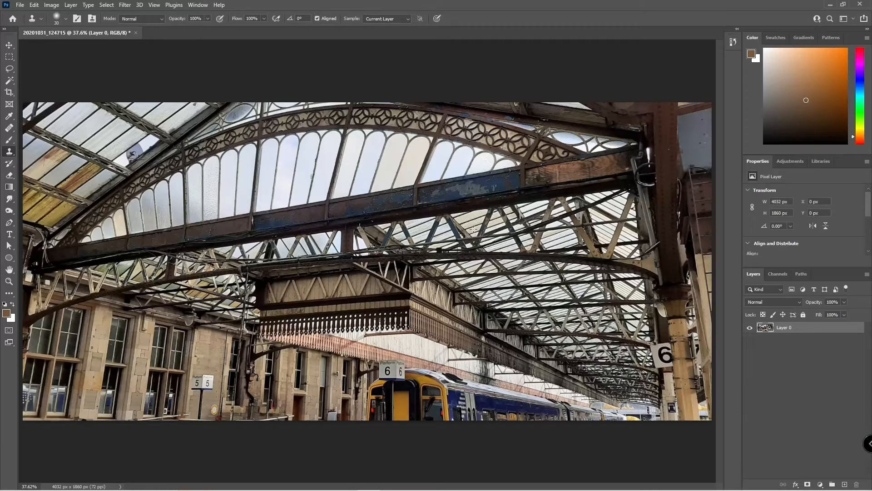
pyautogui.click(9, 144)
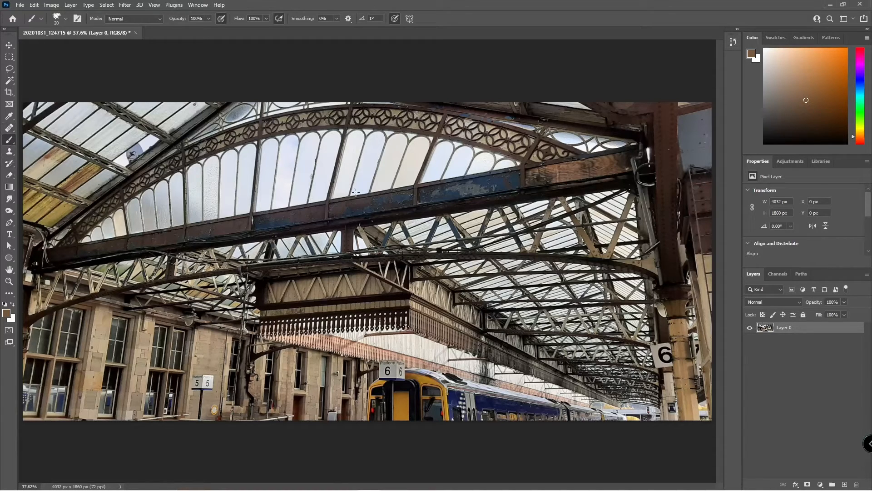
# Paint brown test loops, sample a near-black colour from the photo, then undo the loops.
pyautogui.moveTo(428, 174)
pyautogui.mouseDown()
pyautogui.moveTo(359, 231)
pyautogui.moveTo(228, 223)
pyautogui.moveTo(392, 275)
pyautogui.moveTo(238, 356)
pyautogui.moveTo(233, 210)
pyautogui.moveTo(218, 172)
pyautogui.moveTo(304, 360)
pyautogui.moveTo(245, 225)
pyautogui.moveTo(210, 346)
pyautogui.moveTo(121, 253)
pyautogui.mouseUp()
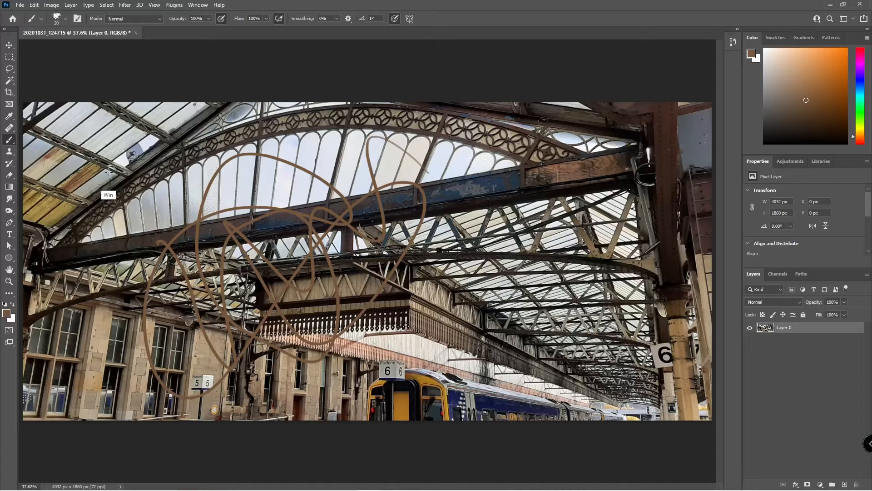
pyautogui.moveTo(109, 155); pyautogui.dragTo(108, 175)
pyautogui.press('super')
pyautogui.write('photo')
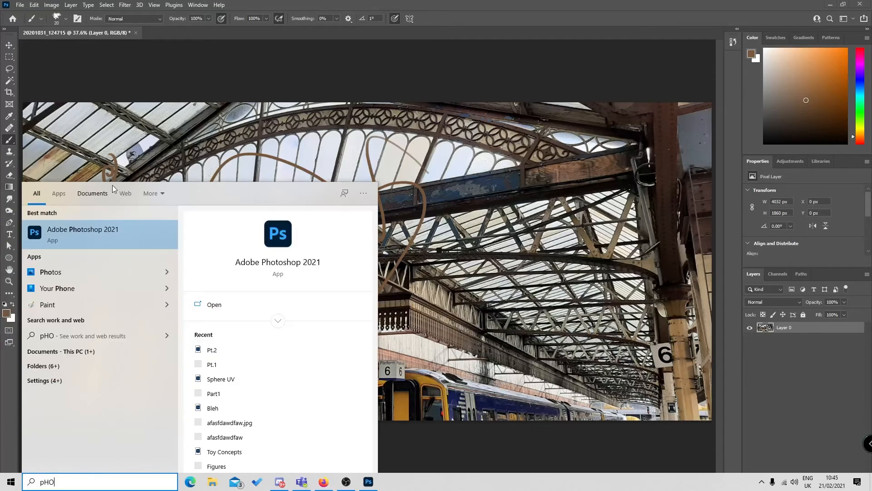
pyautogui.press('Return')
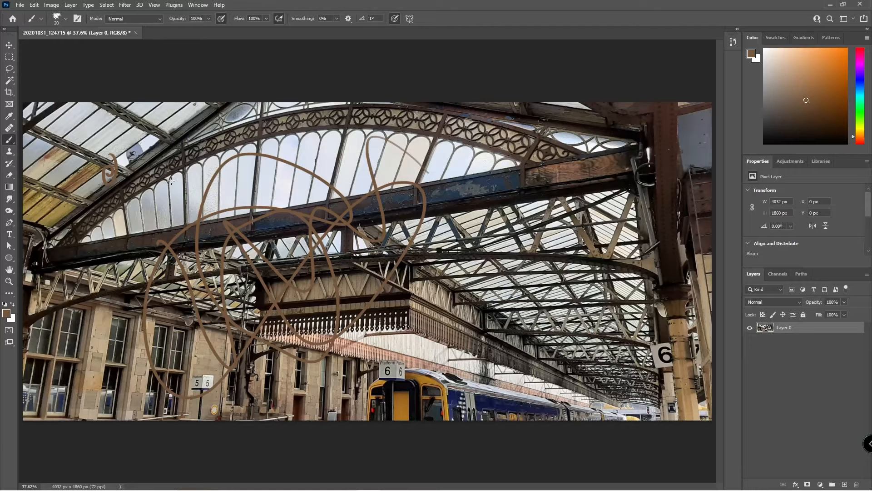
pyautogui.moveTo(241, 183); pyautogui.dragTo(109, 191)
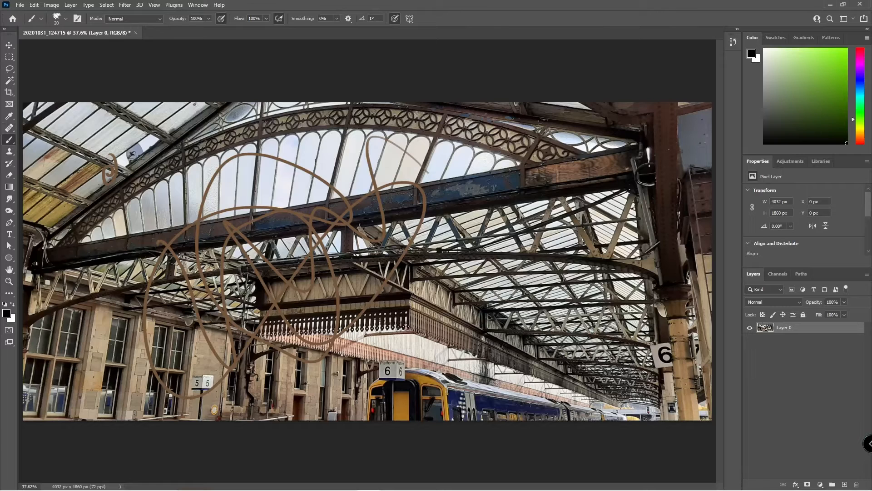
pyautogui.hotkey('ctrl', 'z')
pyautogui.hotkey('ctrl', 'z')
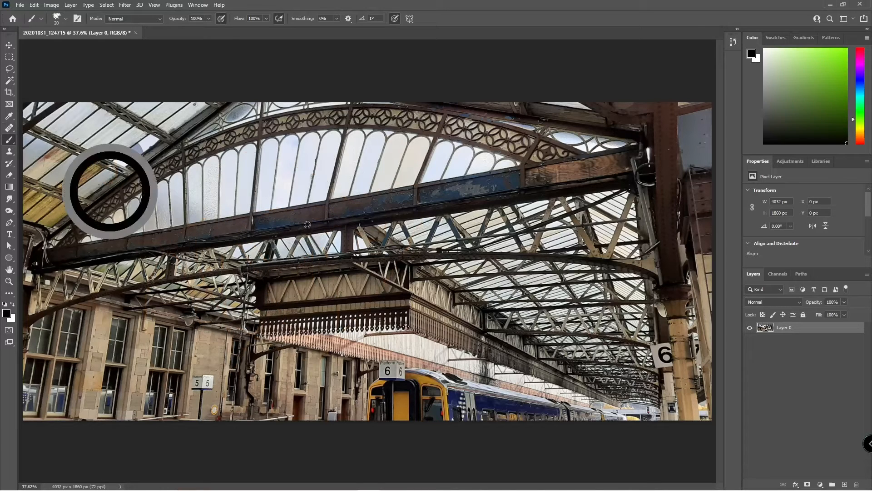
# Lock all on Layer 0, add empty Layer 1, and open the foreground Color Picker.
pyautogui.click(803, 314)
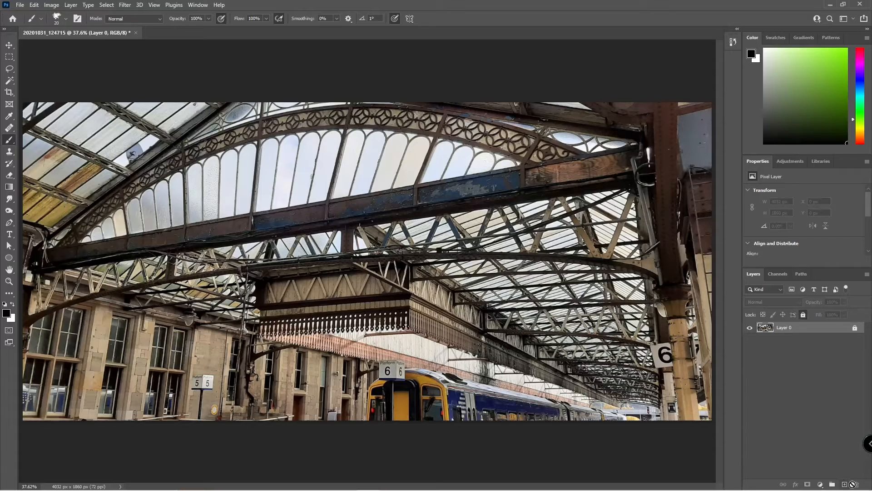
pyautogui.click(845, 485)
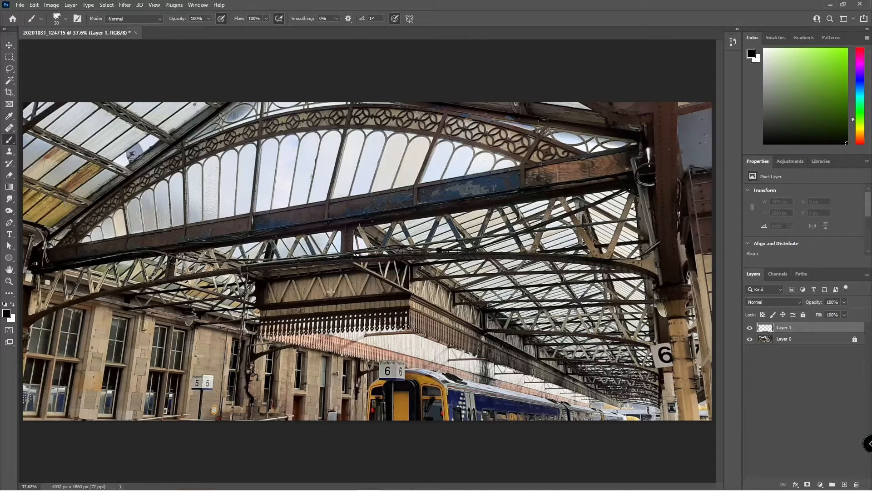
pyautogui.click(6, 315)
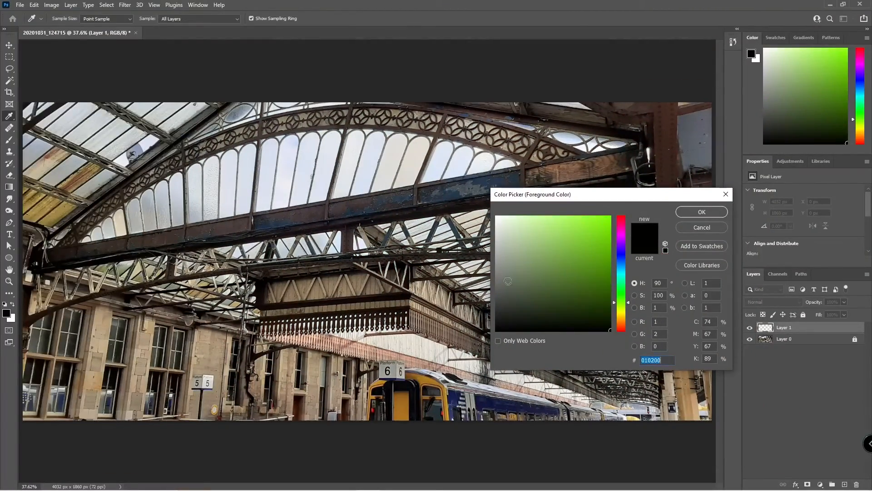
# Choose a bright green as the foreground colour in the Color Picker.
pyautogui.click(528, 227)
pyautogui.moveTo(528, 227)
pyautogui.mouseDown()
pyautogui.moveTo(539, 214)
pyautogui.moveTo(565, 221)
pyautogui.mouseUp()
pyautogui.click(702, 212)
# Paint green and white test loops on Layer 1, swapping colours with X, then undo them.
pyautogui.press('b')
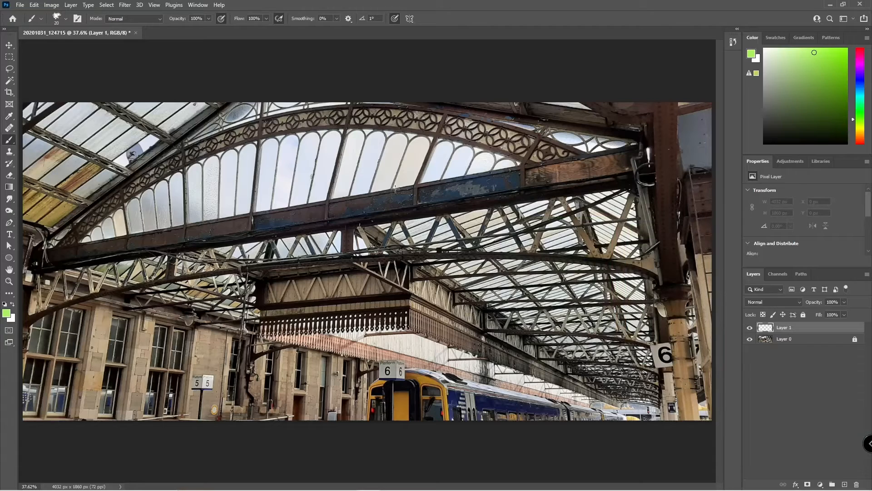
pyautogui.moveTo(411, 147)
pyautogui.mouseDown()
pyautogui.moveTo(286, 309)
pyautogui.moveTo(191, 375)
pyautogui.moveTo(175, 214)
pyautogui.mouseUp()
pyautogui.moveTo(186, 245)
pyautogui.mouseDown()
pyautogui.moveTo(348, 361)
pyautogui.moveTo(396, 200)
pyautogui.moveTo(252, 322)
pyautogui.mouseUp()
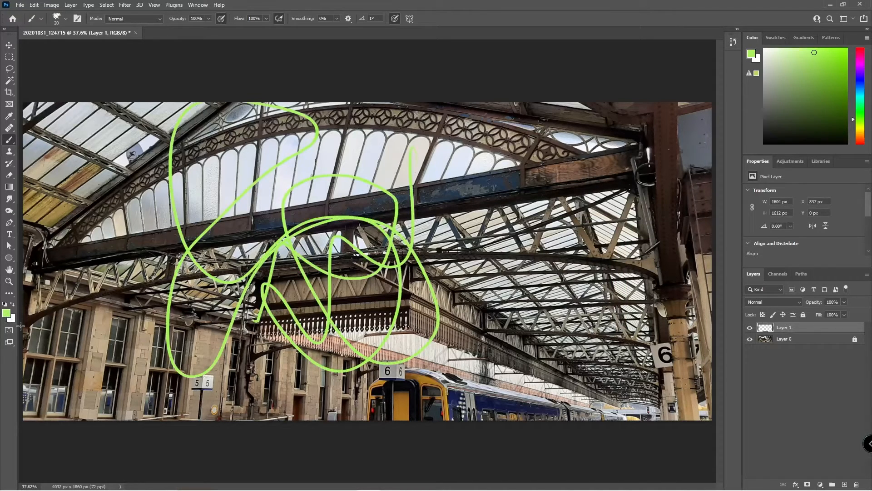
pyautogui.press('x')
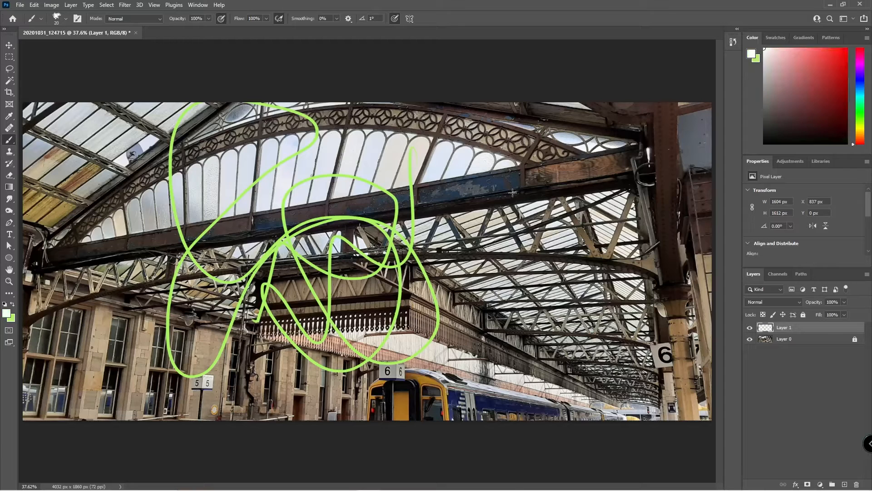
pyautogui.moveTo(513, 193)
pyautogui.mouseDown()
pyautogui.moveTo(488, 191)
pyautogui.moveTo(395, 221)
pyautogui.moveTo(241, 365)
pyautogui.moveTo(225, 234)
pyautogui.moveTo(127, 111)
pyautogui.mouseUp()
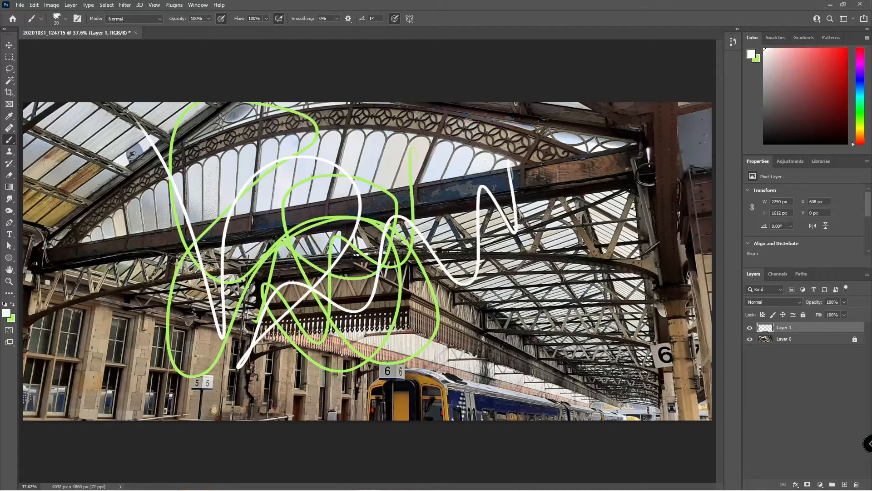
pyautogui.hotkey('ctrl', 'z')
pyautogui.hotkey('ctrl', 'z')
pyautogui.hotkey('ctrl', 'z')
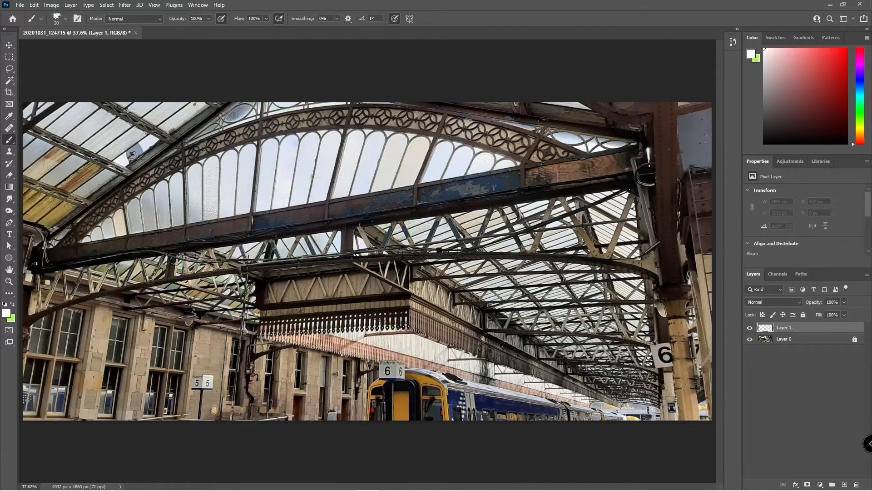
# Paint a white scribble across the roof on Layer 1 and erase gaps through it.
pyautogui.click(9, 153)
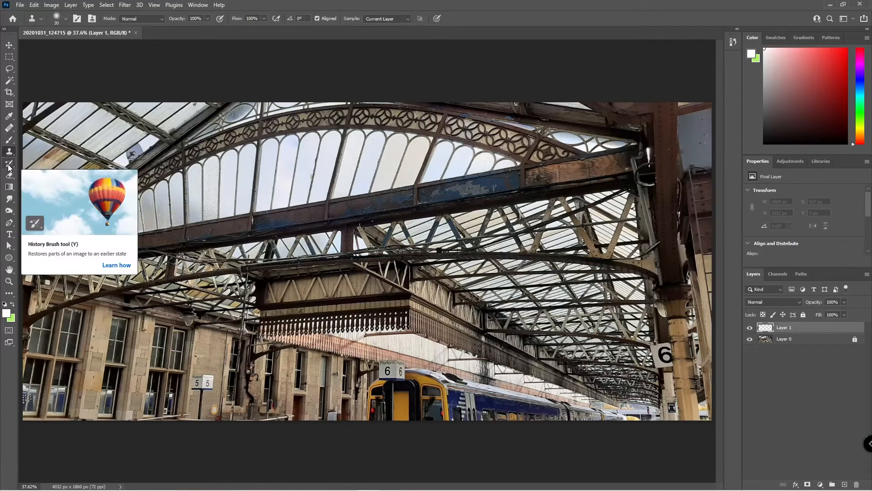
pyautogui.click(9, 165)
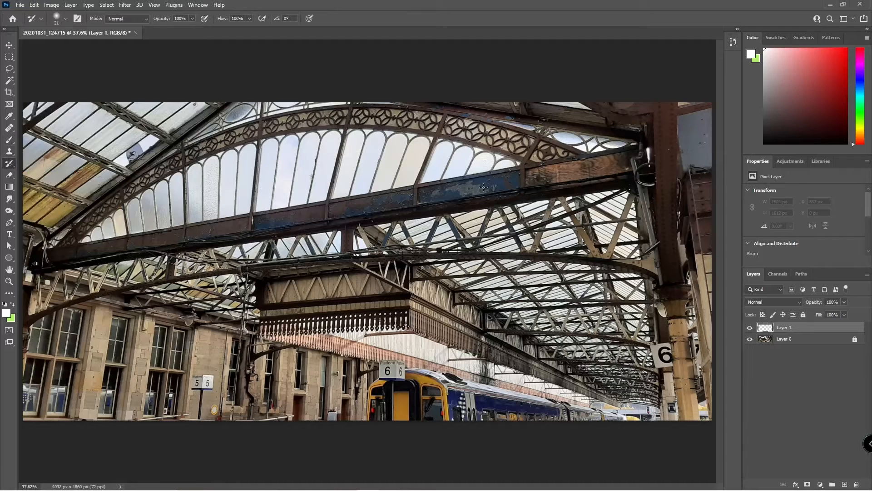
pyautogui.click(9, 175)
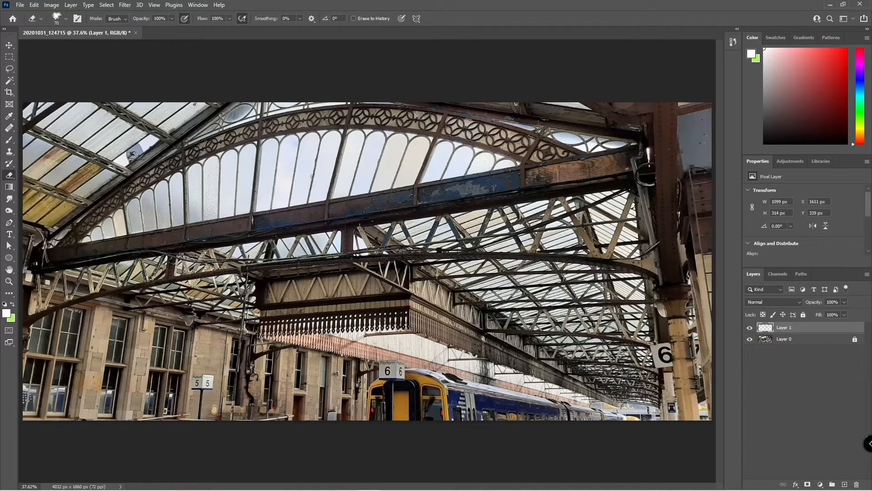
pyautogui.press('b')
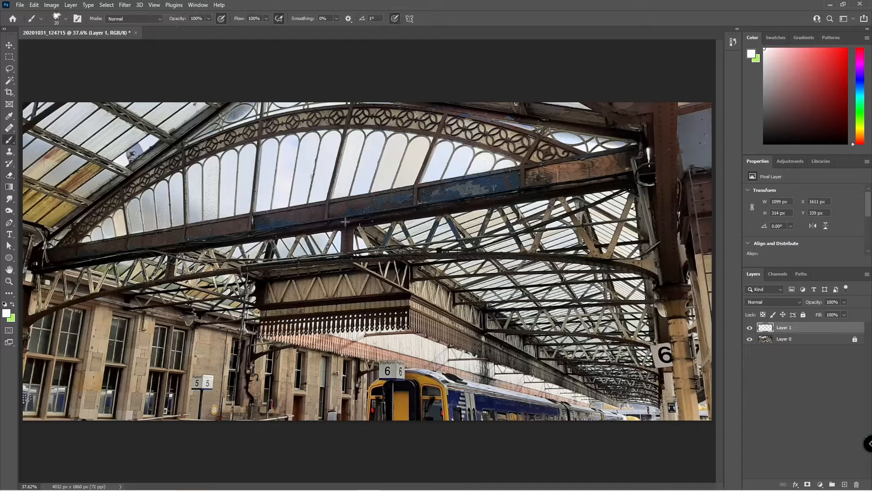
pyautogui.moveTo(359, 199); pyautogui.dragTo(432, 207)
pyautogui.moveTo(342, 185)
pyautogui.mouseDown()
pyautogui.moveTo(177, 313)
pyautogui.moveTo(327, 356)
pyautogui.moveTo(206, 318)
pyautogui.mouseUp()
pyautogui.click(9, 174)
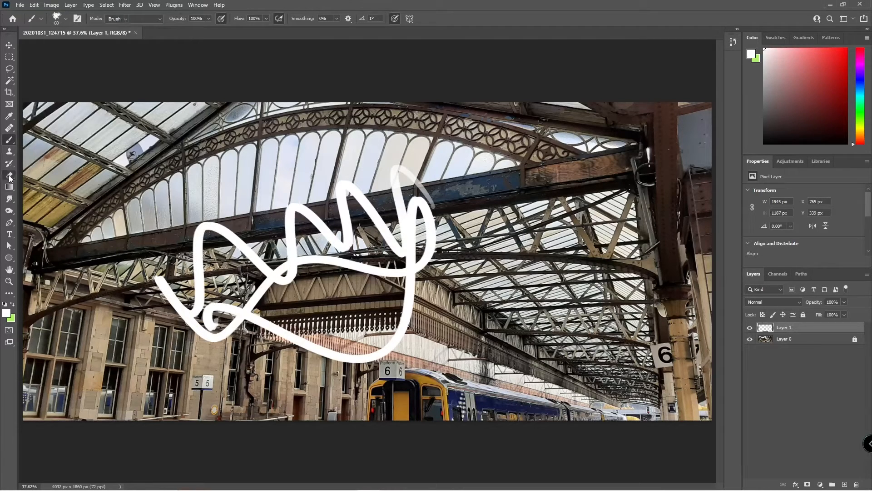
pyautogui.moveTo(445, 271)
pyautogui.mouseDown()
pyautogui.moveTo(373, 198)
pyautogui.moveTo(362, 300)
pyautogui.moveTo(303, 328)
pyautogui.moveTo(191, 336)
pyautogui.moveTo(173, 314)
pyautogui.mouseUp()
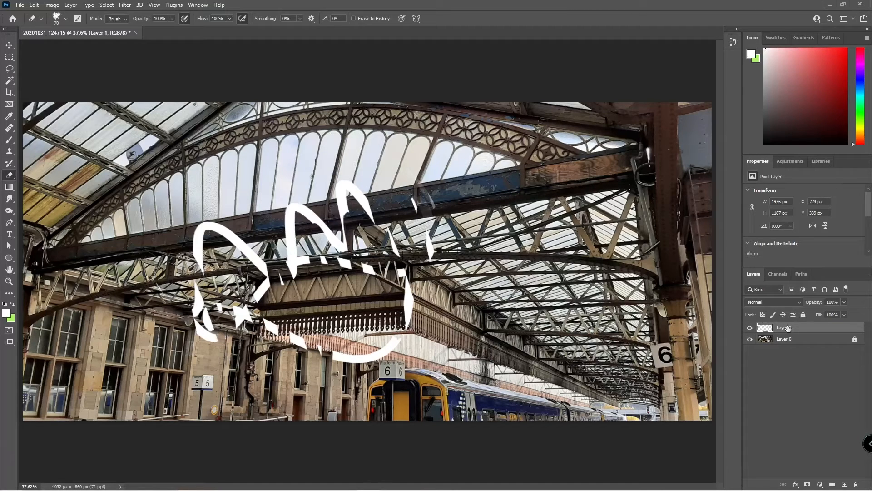
# Delete Layer 1 with its scribble, then pick the Gradient and Smudge tools.
pyautogui.press('Delete')
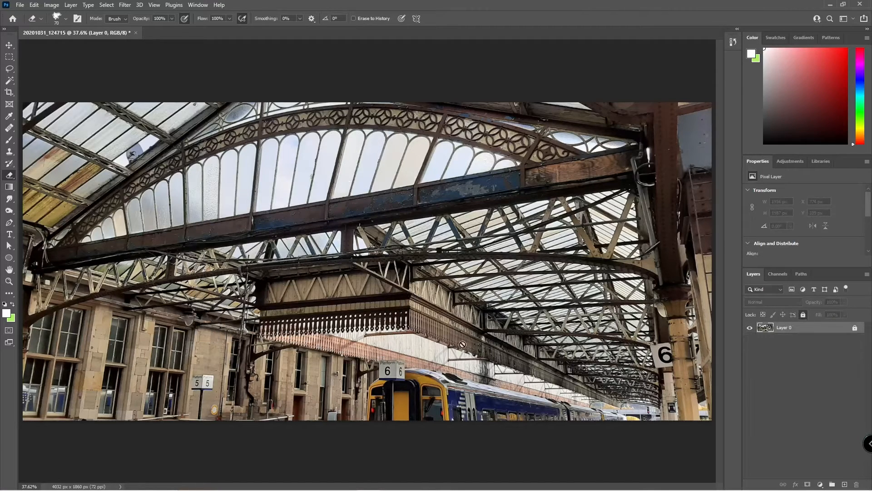
pyautogui.click(10, 188)
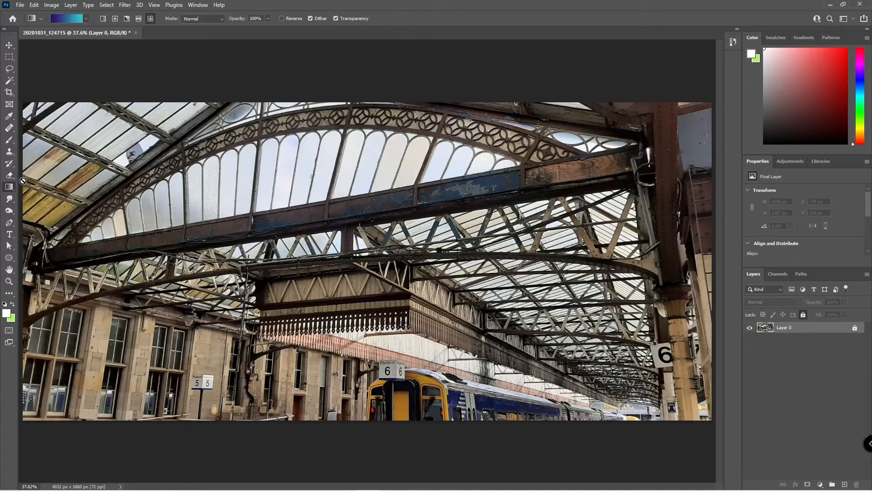
pyautogui.click(9, 200)
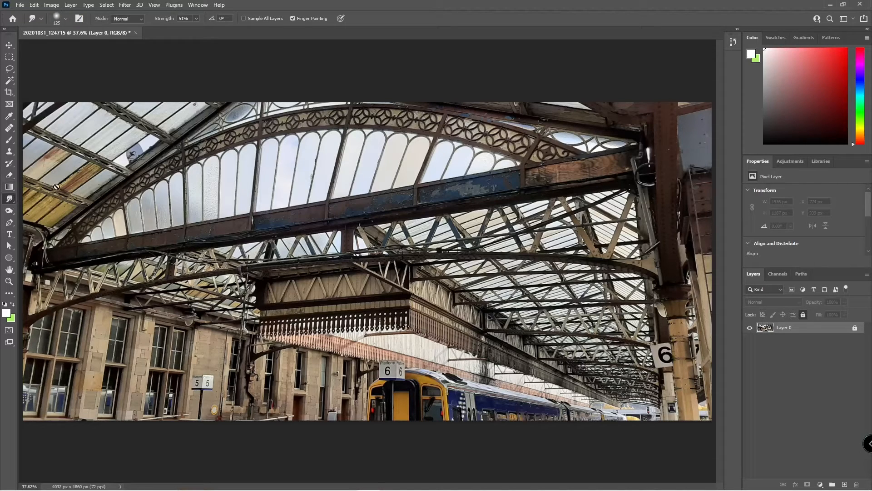
# Unlock Layer 0, test-blur the diagonal beam at 100% strength, size 150, at 200% zoom, then undo.
pyautogui.rightClick(9, 202)
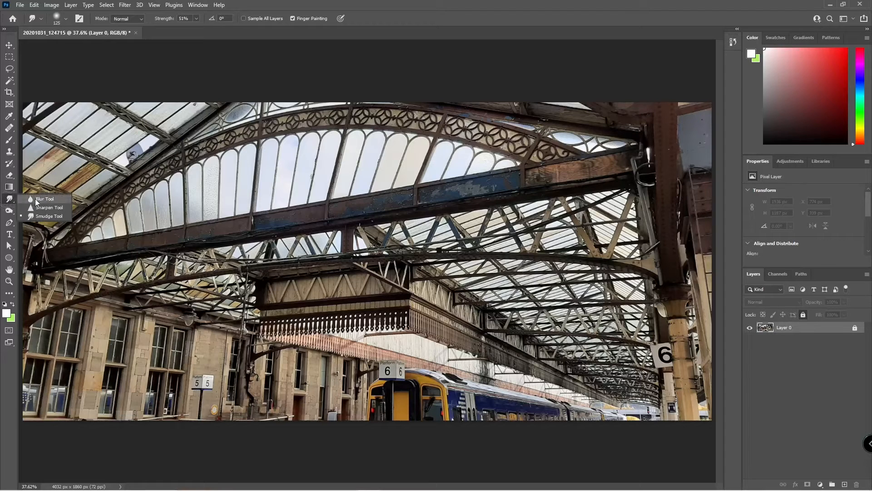
pyautogui.click(36, 198)
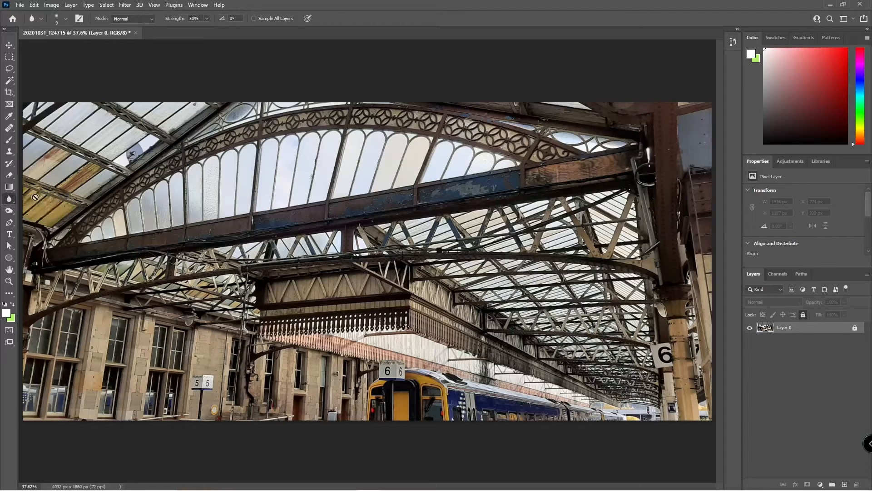
pyautogui.click(854, 328)
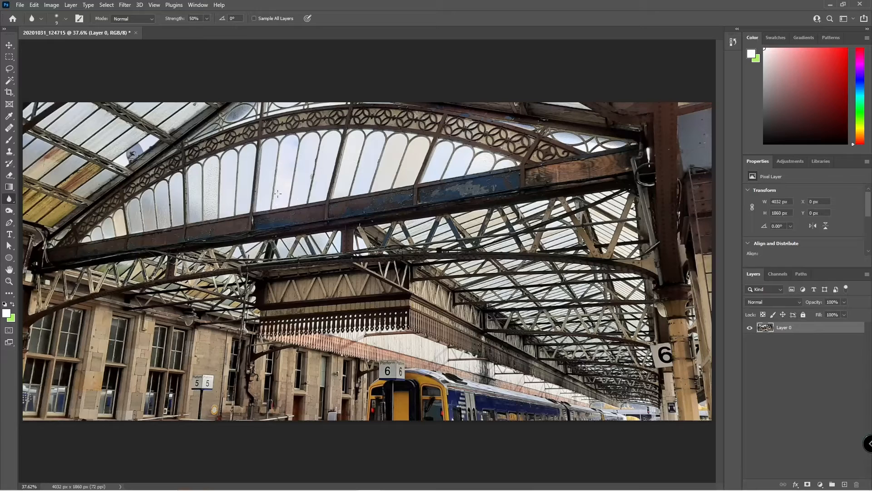
pyautogui.moveTo(175, 18); pyautogui.dragTo(256, 32)
pyautogui.press(']')
pyautogui.press(']')
pyautogui.press(']')
pyautogui.press(']')
pyautogui.press(']')
pyautogui.press(']')
pyautogui.press(']')
pyautogui.press(']')
pyautogui.press(']')
pyautogui.press(']')
pyautogui.press(']')
pyautogui.press(']')
pyautogui.press(']')
pyautogui.press(']')
pyautogui.press(']')
pyautogui.press(']')
pyautogui.hotkey('ctrl', '+')
pyautogui.hotkey('ctrl', '+')
pyautogui.hotkey('ctrl', '+')
pyautogui.hotkey('ctrl', '+')
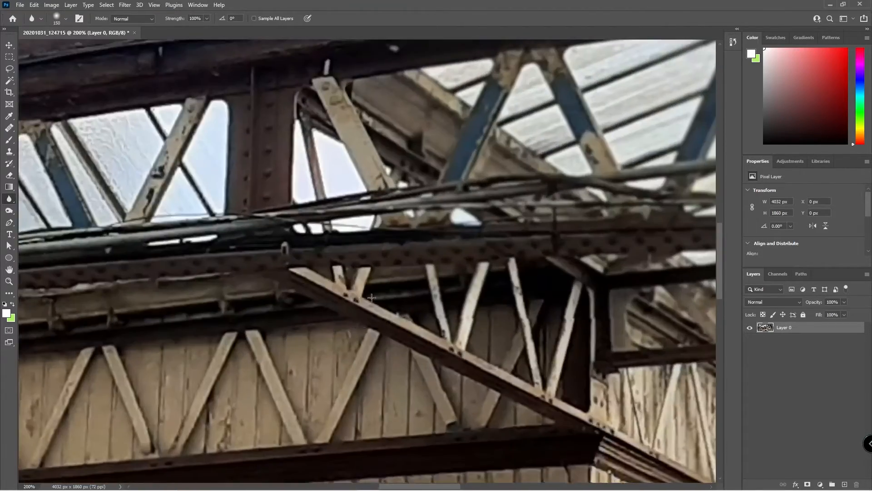
pyautogui.moveTo(372, 297)
pyautogui.mouseDown()
pyautogui.moveTo(395, 364)
pyautogui.moveTo(366, 297)
pyautogui.moveTo(408, 372)
pyautogui.moveTo(403, 346)
pyautogui.mouseUp()
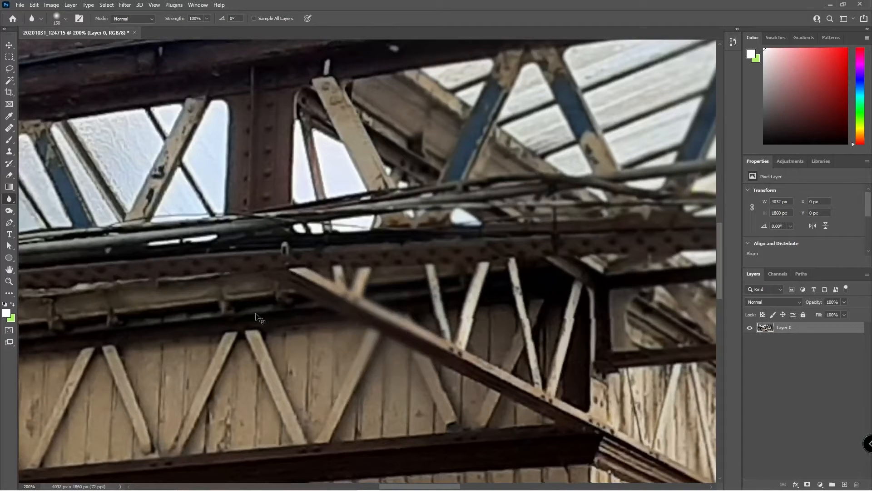
pyautogui.hotkey('ctrl', 'z')
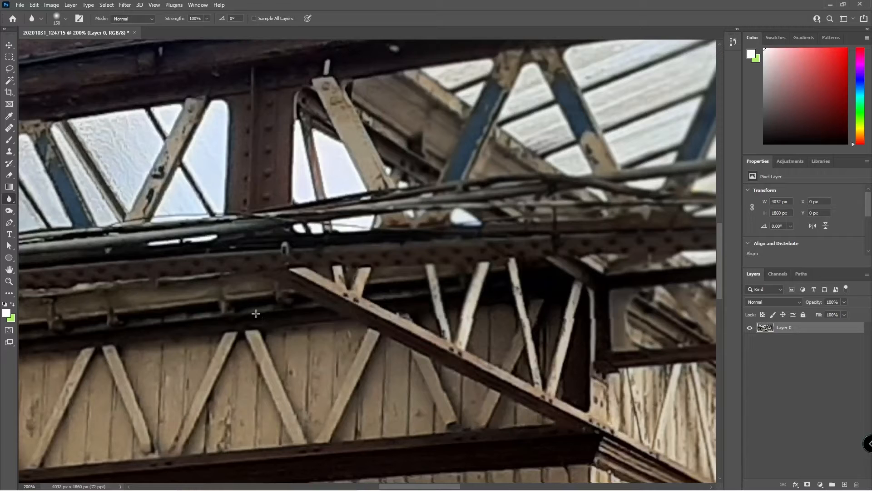
# Smudge the central beams into swirls, undo it, and switch to the Sharpen tool.
pyautogui.rightClick(9, 199)
pyautogui.click(36, 217)
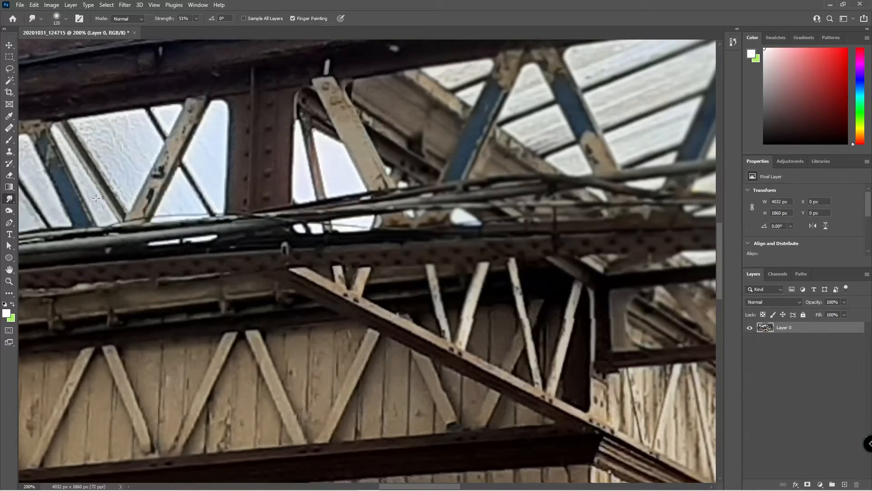
pyautogui.moveTo(396, 297)
pyautogui.mouseDown()
pyautogui.moveTo(399, 281)
pyautogui.moveTo(268, 214)
pyautogui.moveTo(150, 281)
pyautogui.moveTo(327, 254)
pyautogui.moveTo(130, 262)
pyautogui.mouseUp()
pyautogui.hotkey('ctrl', 'z')
pyautogui.click(12, 200)
pyautogui.click(38, 207)
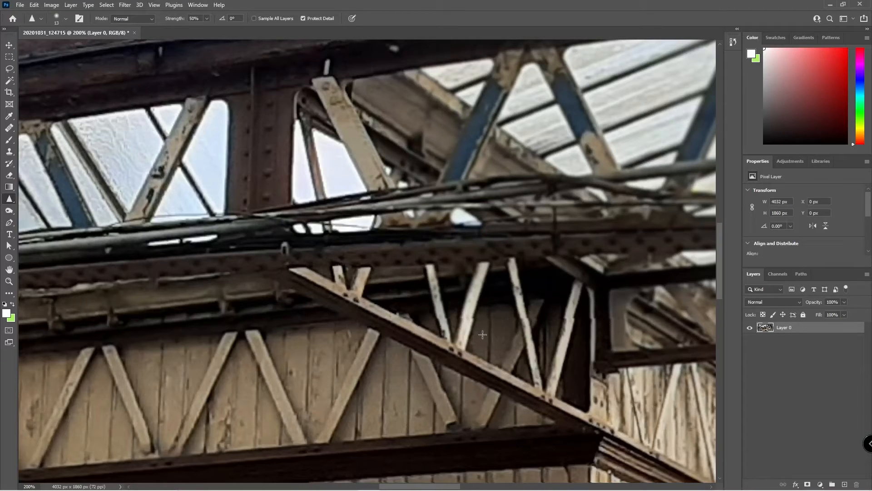
# Try the Dodge and Sponge tools from the toning flyout, ending on the Dodge tool.
pyautogui.click(12, 198)
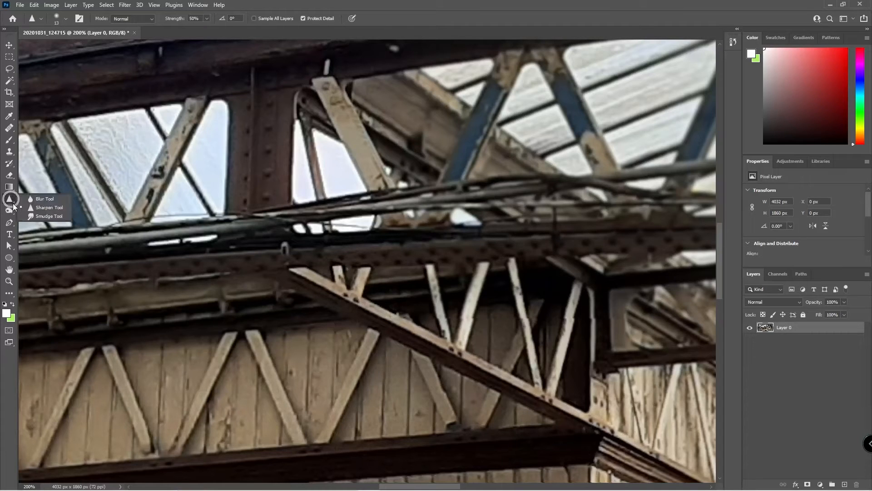
pyautogui.click(10, 212)
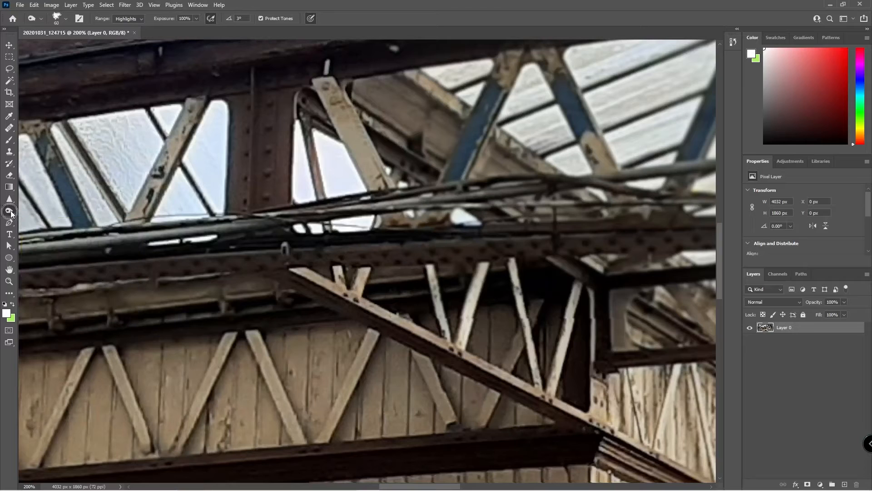
pyautogui.click(11, 209)
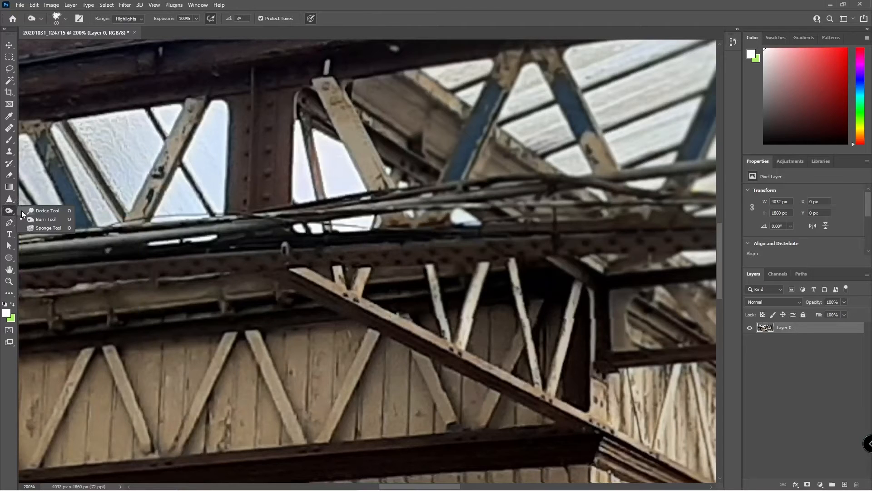
pyautogui.click(39, 228)
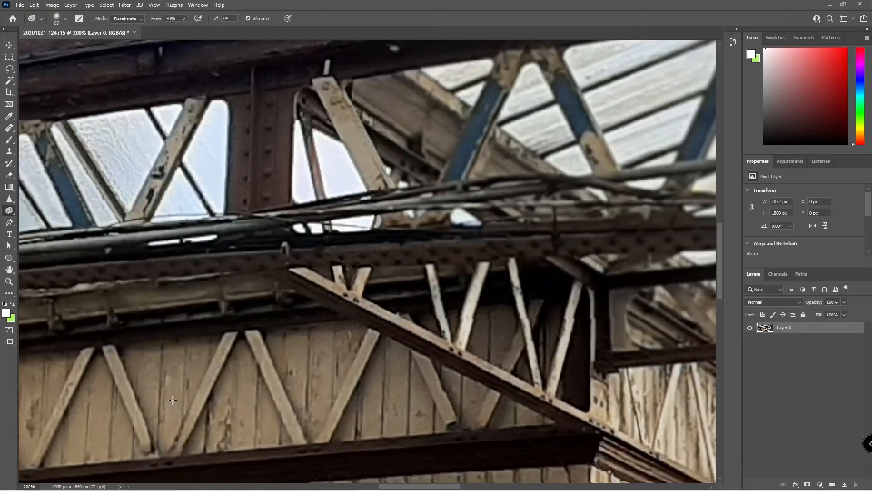
pyautogui.rightClick(15, 211)
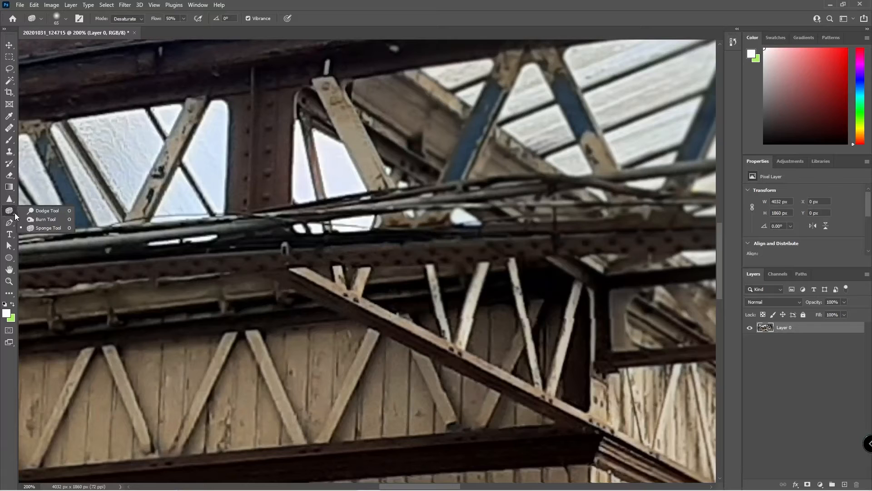
pyautogui.click(14, 214)
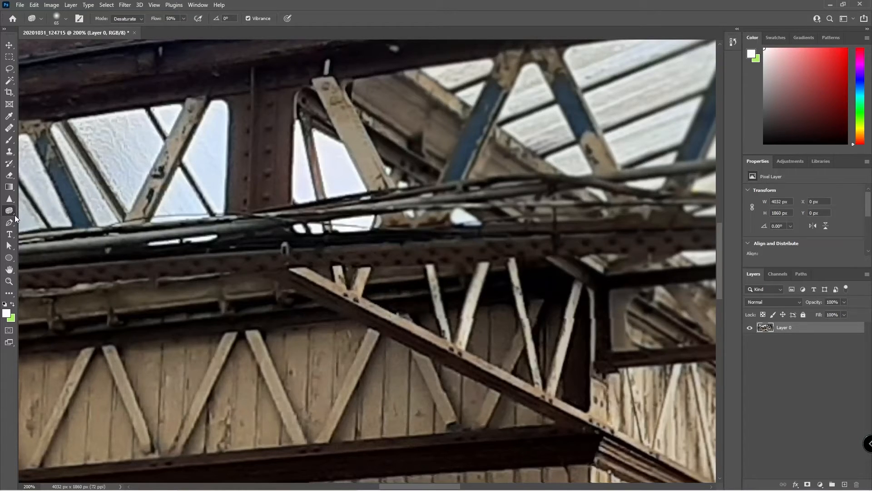
pyautogui.click(12, 213)
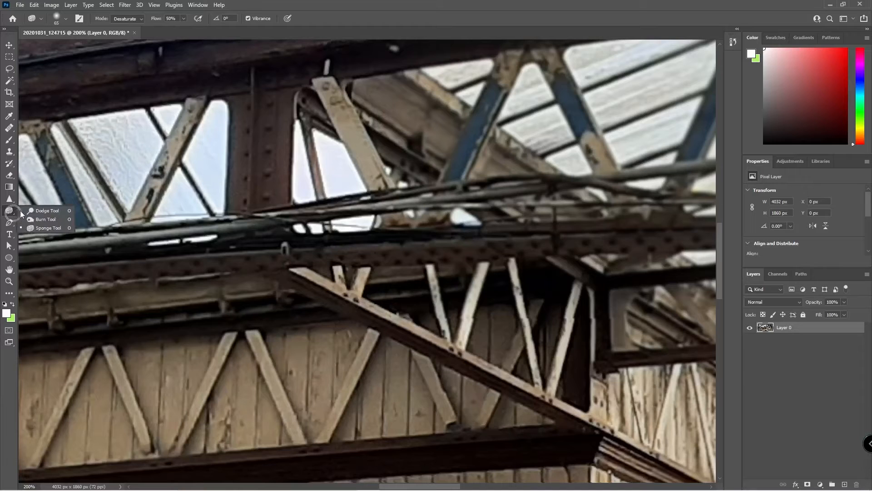
pyautogui.click(33, 211)
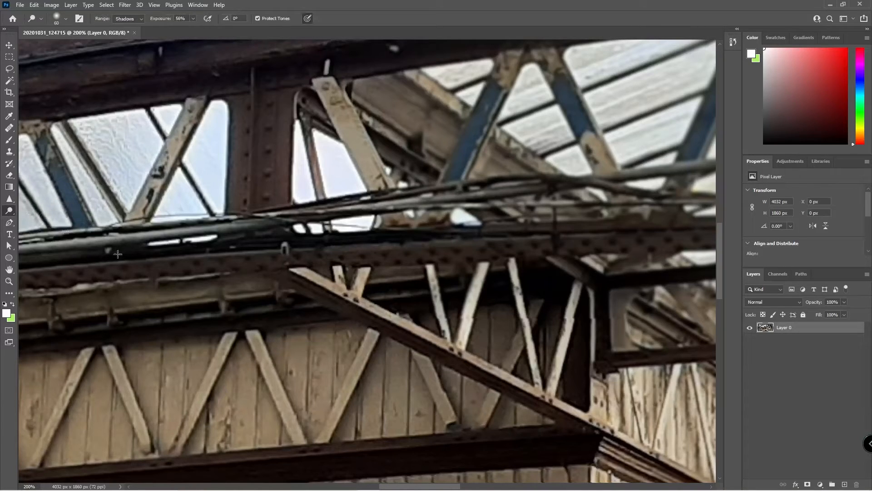
# Brighten the pale wooden panels and struts with the Dodge Tool limited to Midtones.
pyautogui.moveTo(406, 382)
pyautogui.mouseDown()
pyautogui.moveTo(324, 423)
pyautogui.moveTo(146, 386)
pyautogui.mouseUp()
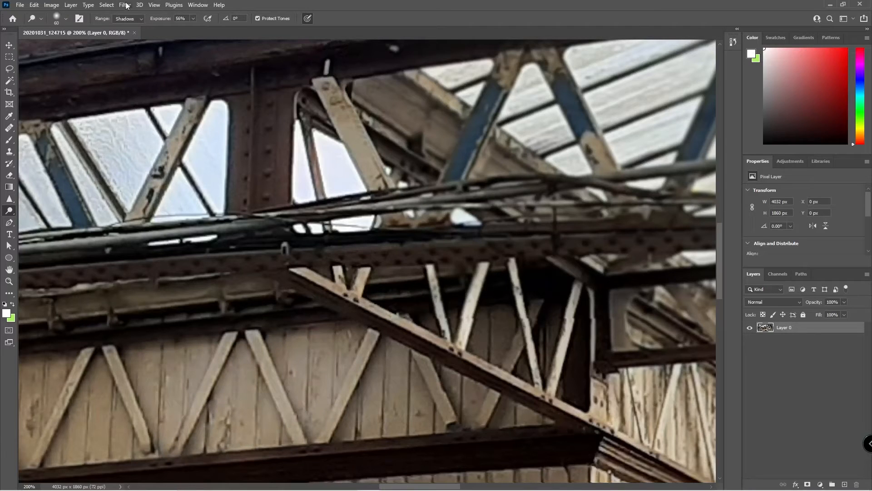
pyautogui.click(139, 18)
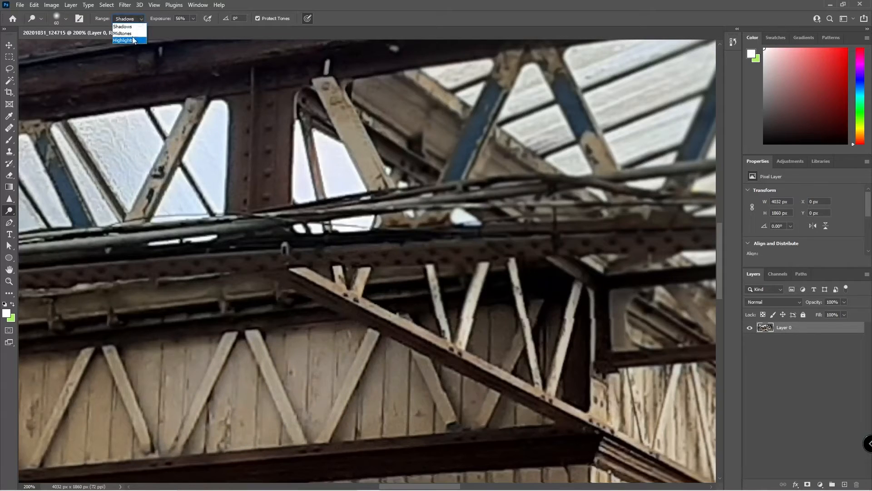
pyautogui.click(130, 35)
pyautogui.moveTo(235, 283)
pyautogui.mouseDown()
pyautogui.moveTo(139, 299)
pyautogui.moveTo(136, 361)
pyautogui.moveTo(174, 378)
pyautogui.mouseUp()
pyautogui.moveTo(337, 385)
pyautogui.mouseDown()
pyautogui.moveTo(170, 400)
pyautogui.moveTo(124, 372)
pyautogui.mouseUp()
pyautogui.moveTo(437, 377)
pyautogui.mouseDown()
pyautogui.moveTo(236, 387)
pyautogui.moveTo(54, 409)
pyautogui.moveTo(282, 390)
pyautogui.moveTo(379, 400)
pyautogui.mouseUp()
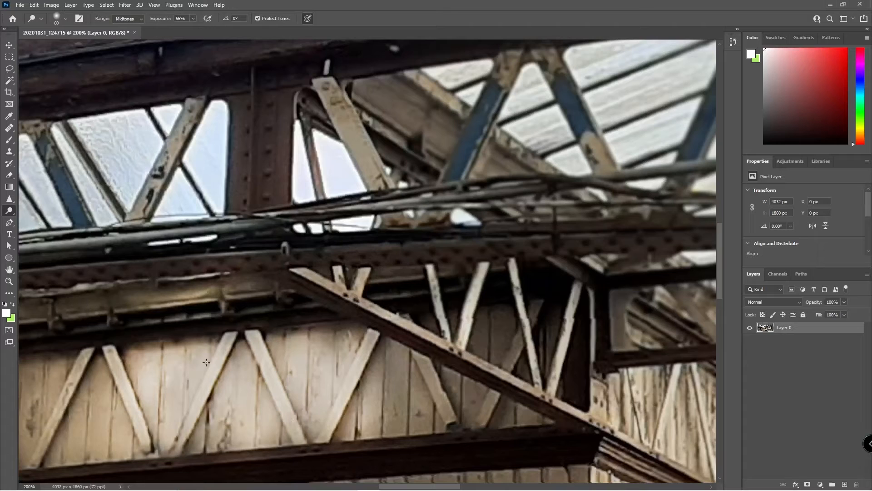
# Darken the V-shaped beams and the girder with the Burn Tool set to Midtones.
pyautogui.rightClick(13, 216)
pyautogui.click(33, 222)
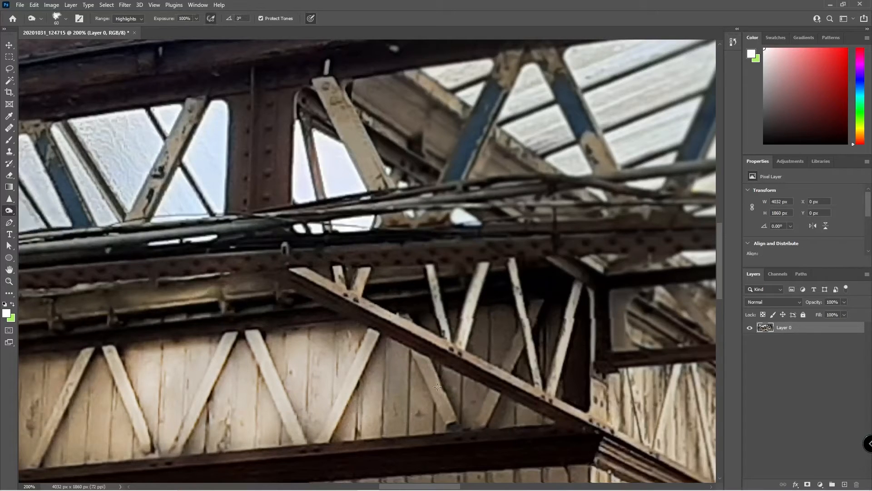
pyautogui.moveTo(567, 314)
pyautogui.mouseDown()
pyautogui.moveTo(556, 296)
pyautogui.moveTo(563, 354)
pyautogui.moveTo(516, 336)
pyautogui.moveTo(557, 443)
pyautogui.moveTo(518, 282)
pyautogui.mouseUp()
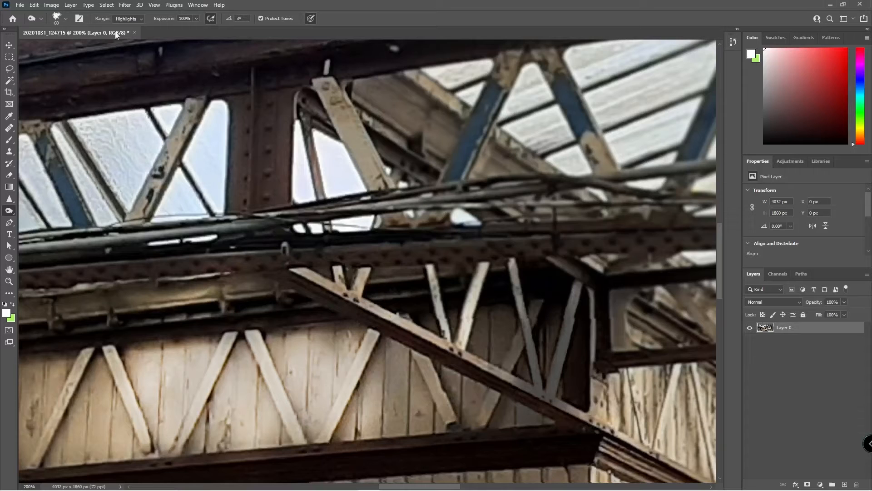
pyautogui.click(128, 19)
pyautogui.click(125, 34)
pyautogui.moveTo(558, 184)
pyautogui.mouseDown()
pyautogui.moveTo(480, 268)
pyautogui.moveTo(482, 136)
pyautogui.moveTo(401, 113)
pyautogui.moveTo(299, 282)
pyautogui.moveTo(230, 200)
pyautogui.moveTo(162, 289)
pyautogui.moveTo(88, 212)
pyautogui.moveTo(66, 131)
pyautogui.moveTo(259, 262)
pyautogui.moveTo(387, 231)
pyautogui.moveTo(444, 236)
pyautogui.moveTo(609, 125)
pyautogui.mouseUp()
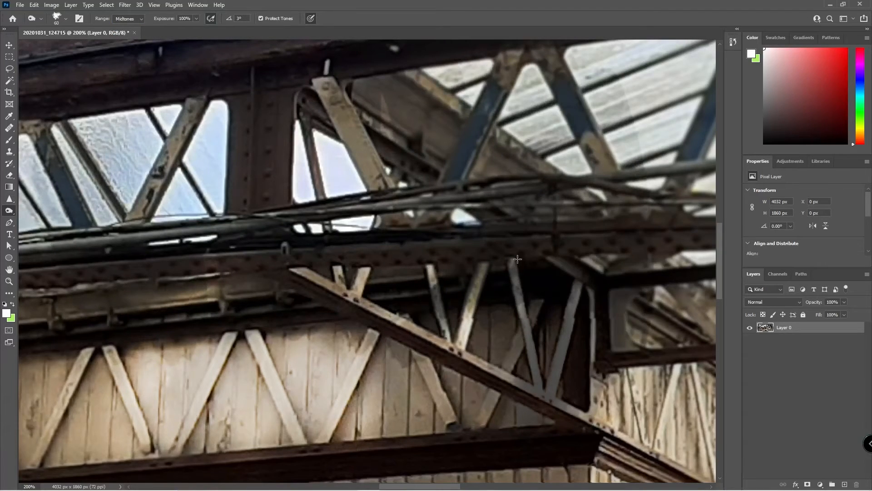
pyautogui.hotkey('ctrl', '0')
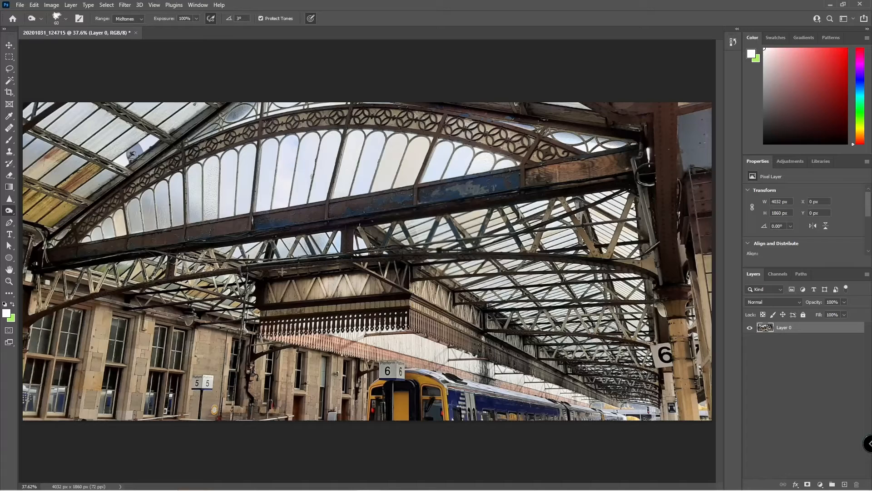
pyautogui.click(10, 224)
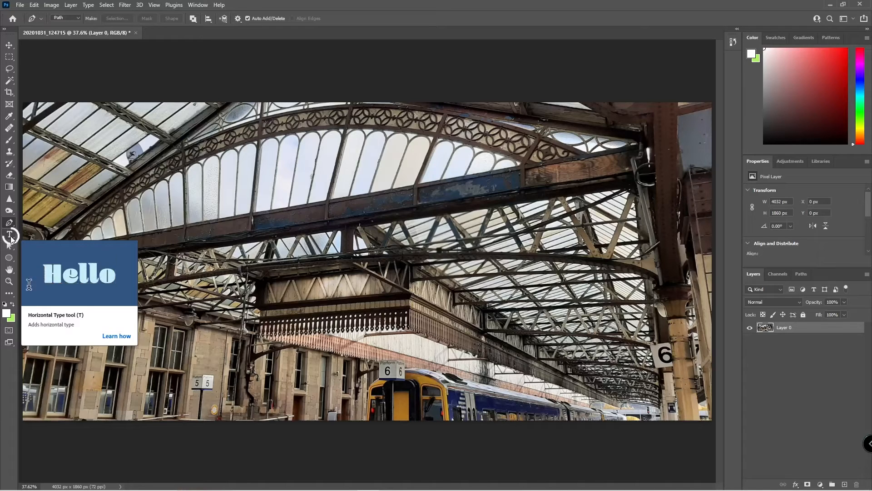
pyautogui.click(11, 239)
pyautogui.click(38, 241)
pyautogui.click(190, 201)
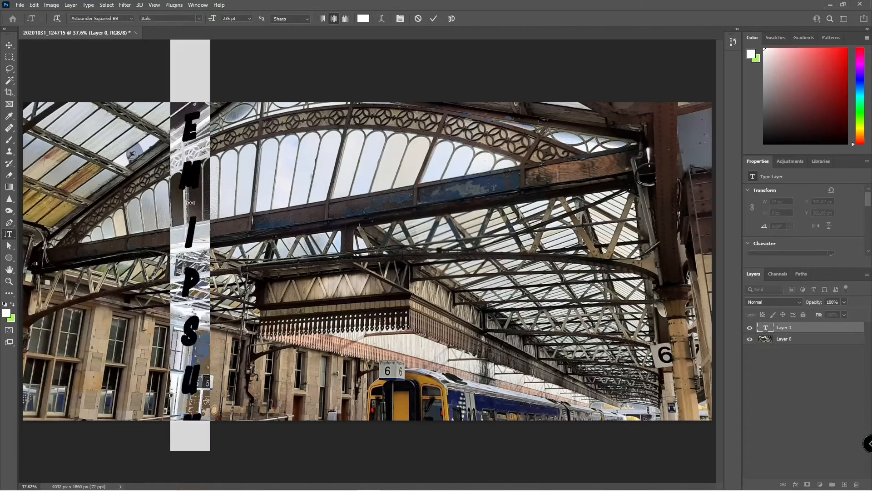
pyautogui.write('0101')
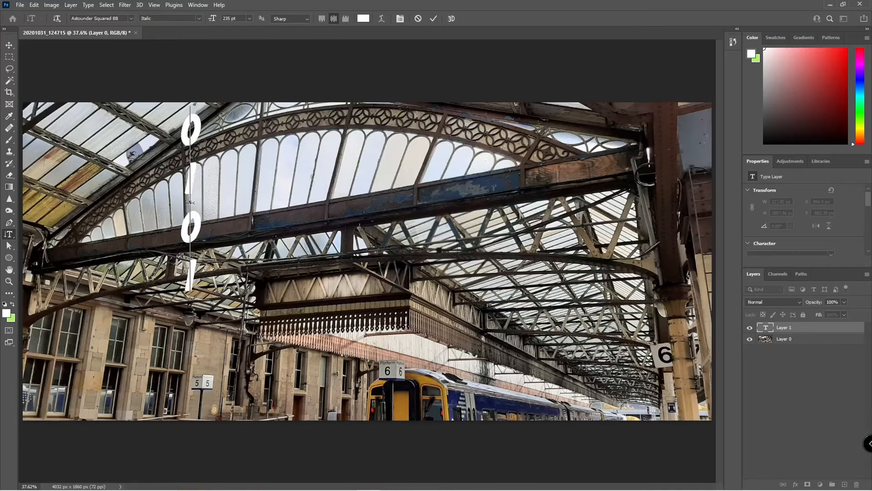
pyautogui.click(9, 45)
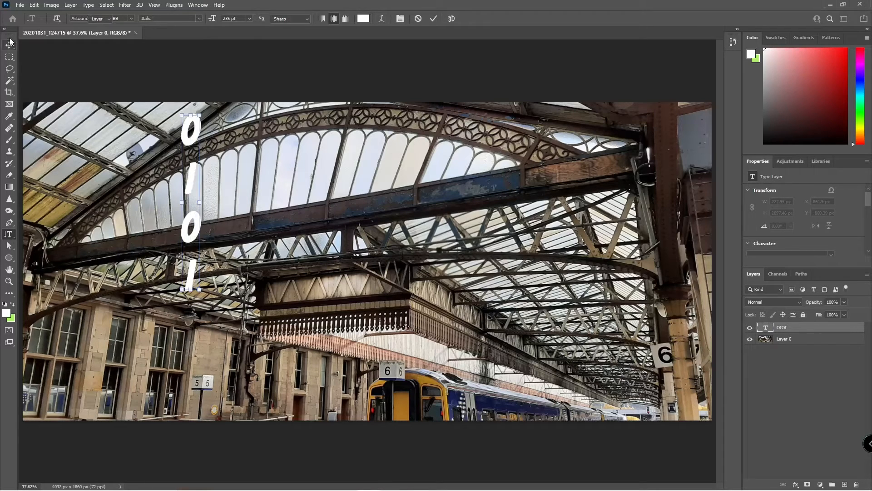
pyautogui.moveTo(191, 176); pyautogui.dragTo(348, 282)
pyautogui.press('Delete')
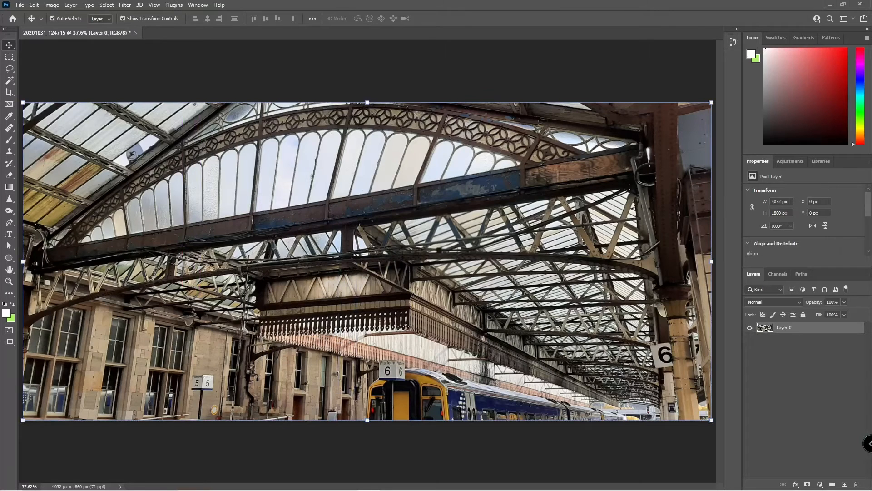
pyautogui.click(9, 249)
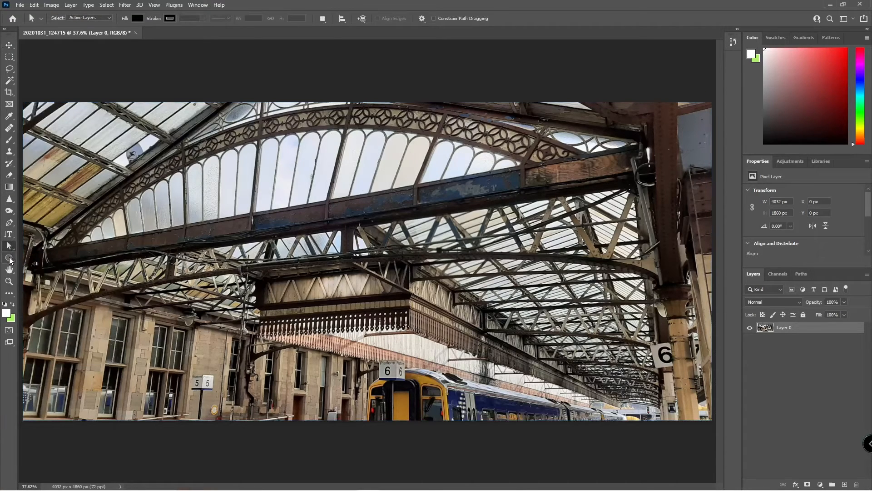
pyautogui.click(10, 260)
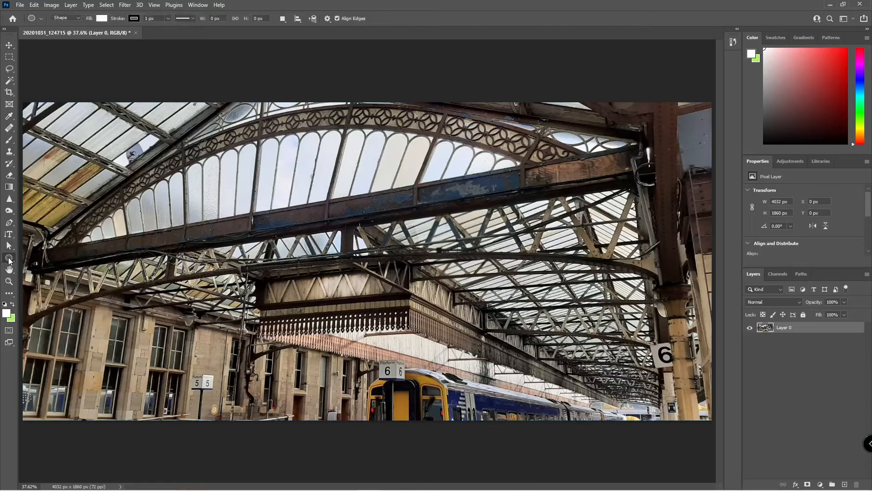
pyautogui.rightClick(9, 260)
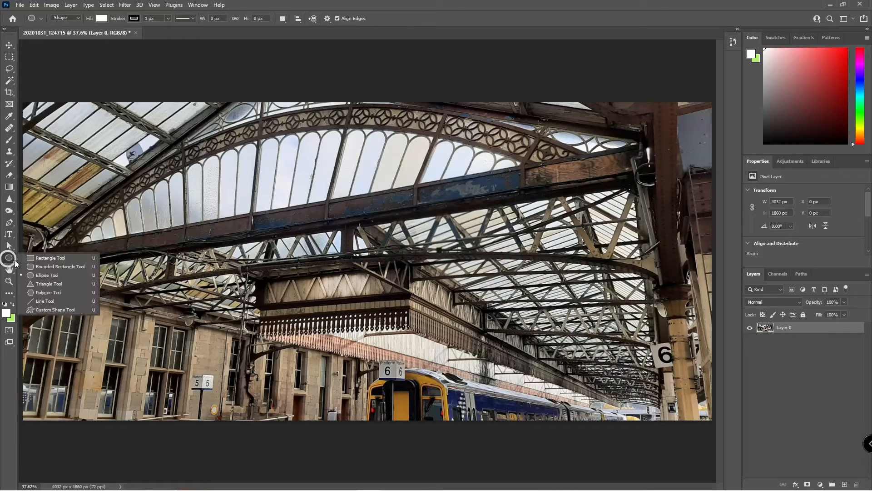
pyautogui.click(48, 268)
pyautogui.moveTo(178, 148); pyautogui.dragTo(349, 378)
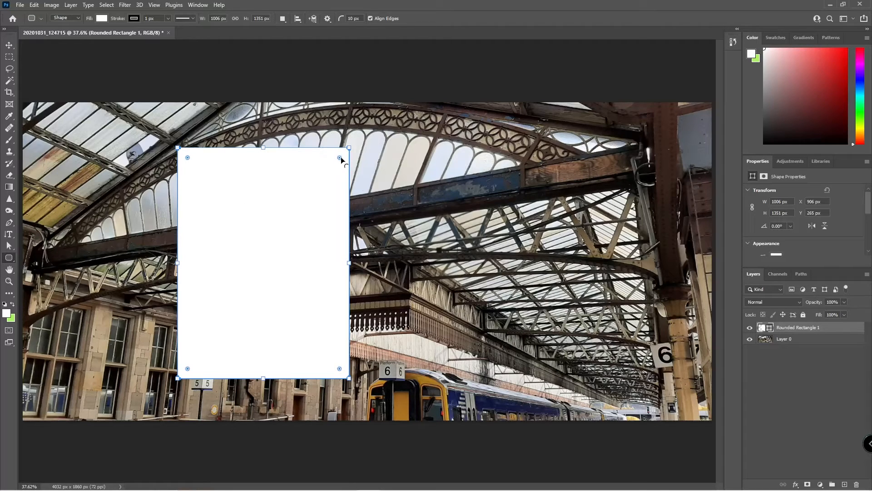
pyautogui.moveTo(338, 157); pyautogui.dragTo(302, 214)
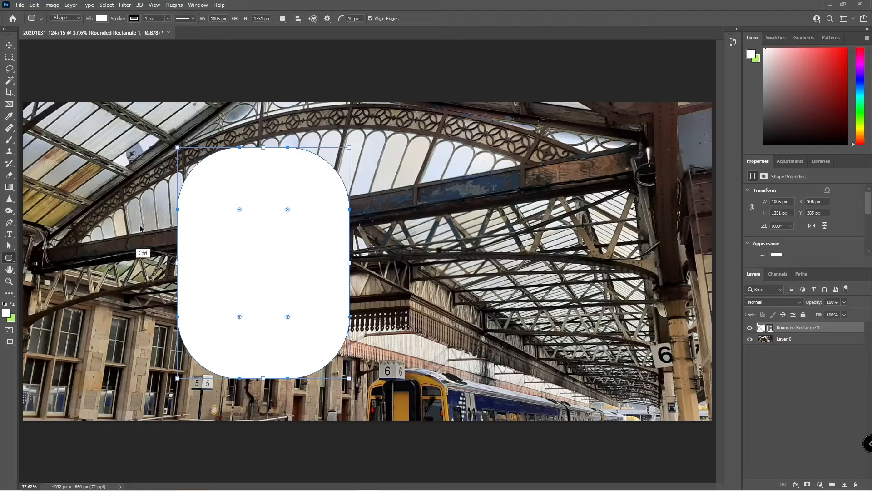
pyautogui.hotkey('ctrl', 'z')
pyautogui.hotkey('ctrl', 'z')
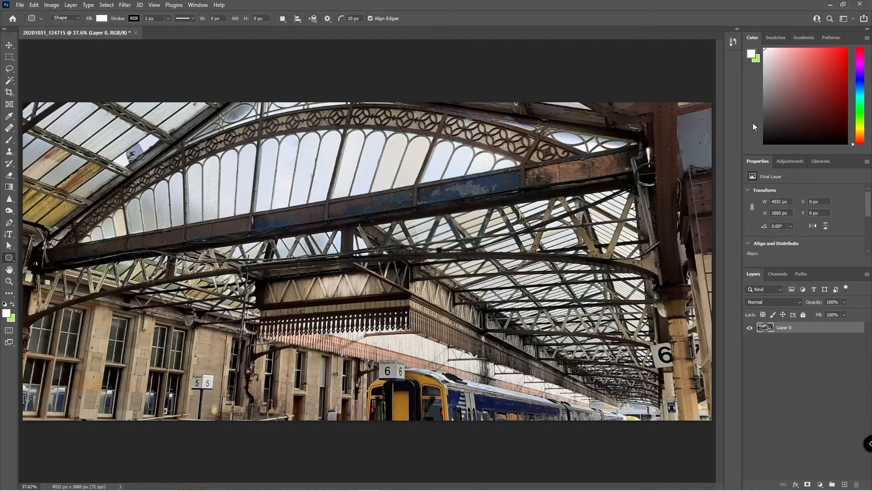
pyautogui.click(10, 270)
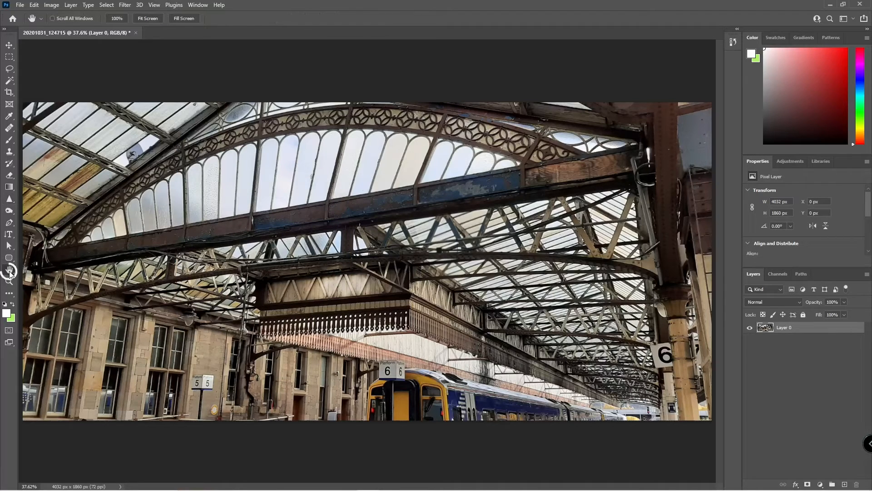
pyautogui.rightClick(10, 271)
pyautogui.click(36, 271)
pyautogui.rightClick(10, 272)
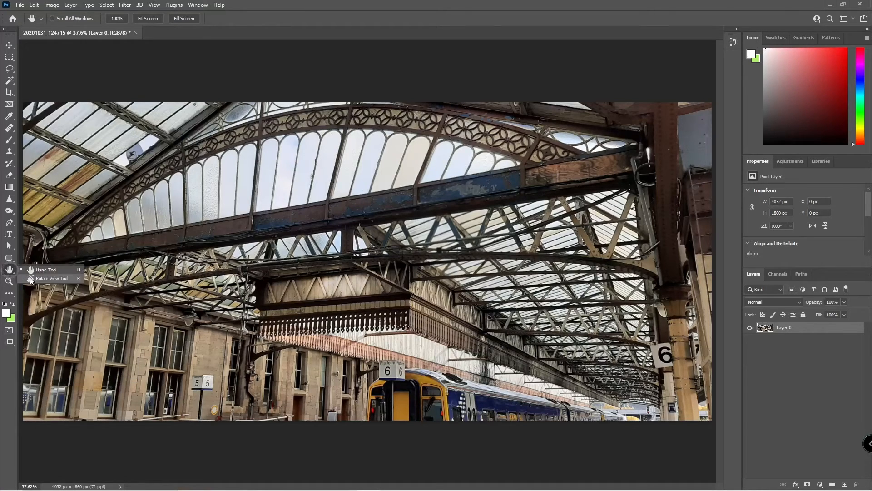
pyautogui.click(36, 282)
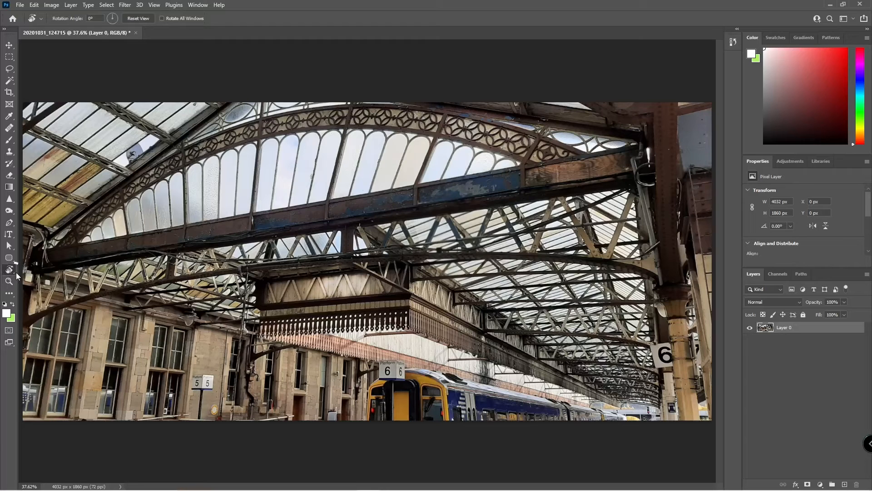
pyautogui.press('h')
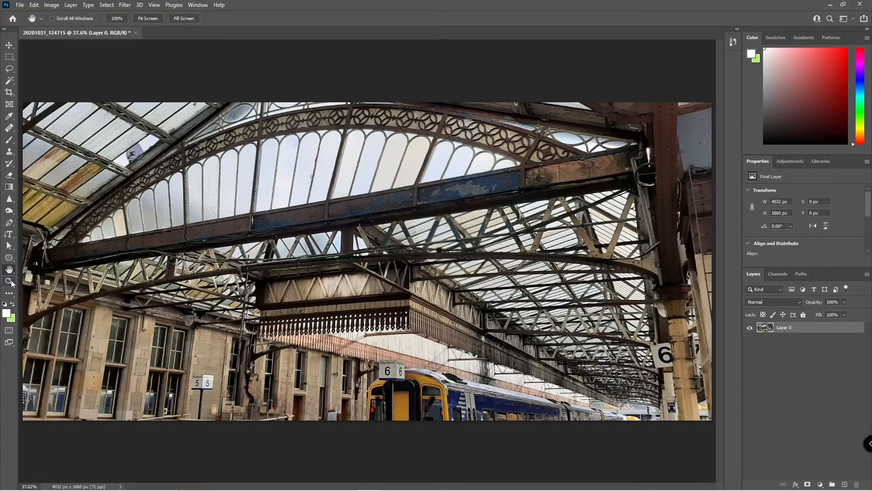
pyautogui.click(9, 281)
pyautogui.hotkey('ctrl', '+')
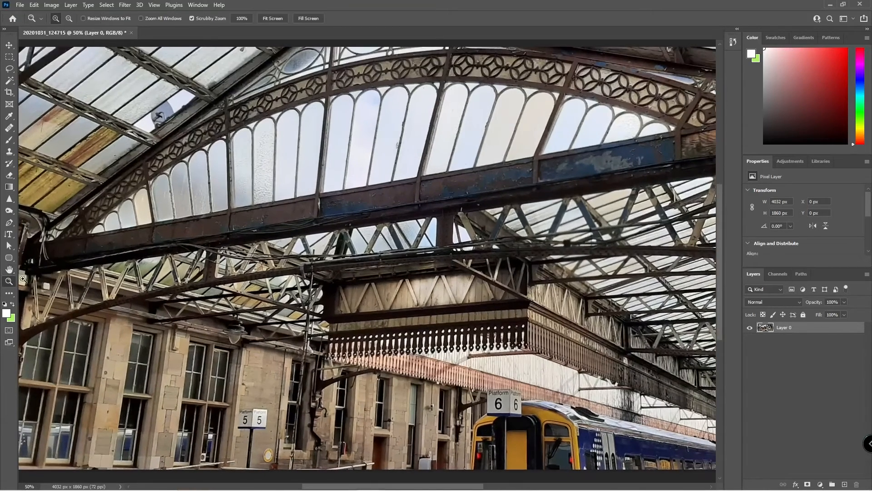
pyautogui.hotkey('ctrl', '0')
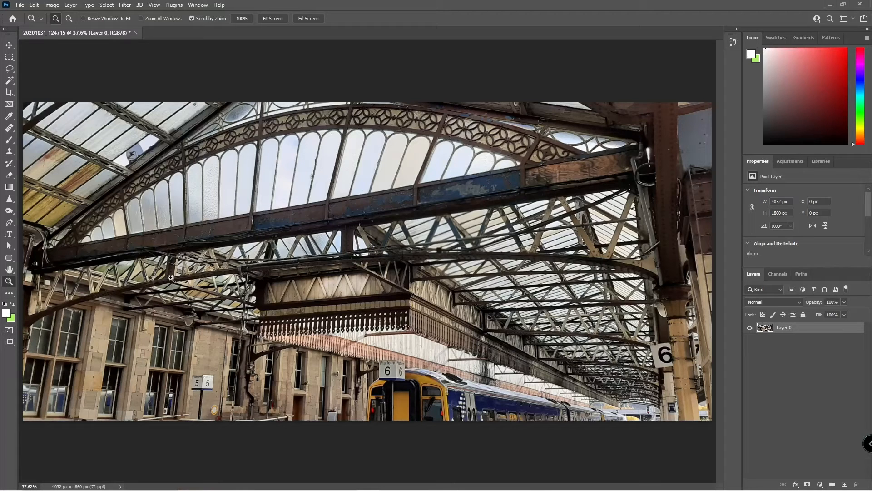
pyautogui.click(9, 57)
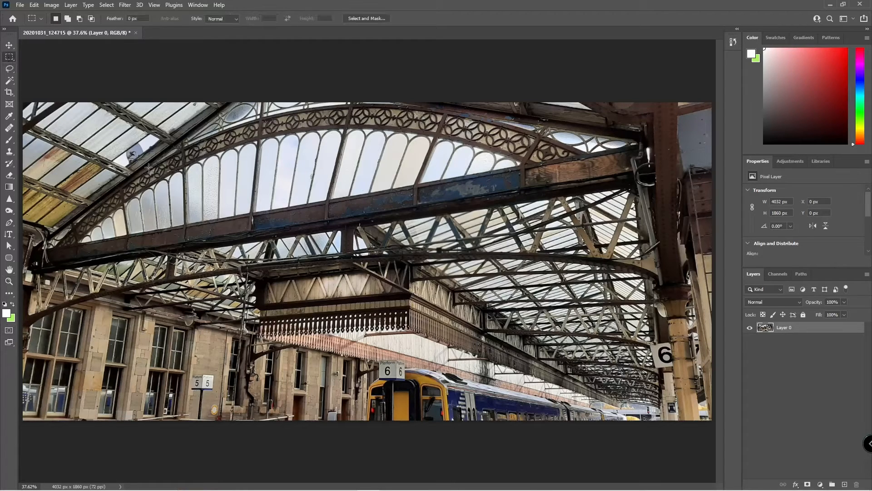
pyautogui.moveTo(287, 204); pyautogui.dragTo(400, 319)
pyautogui.press('q')
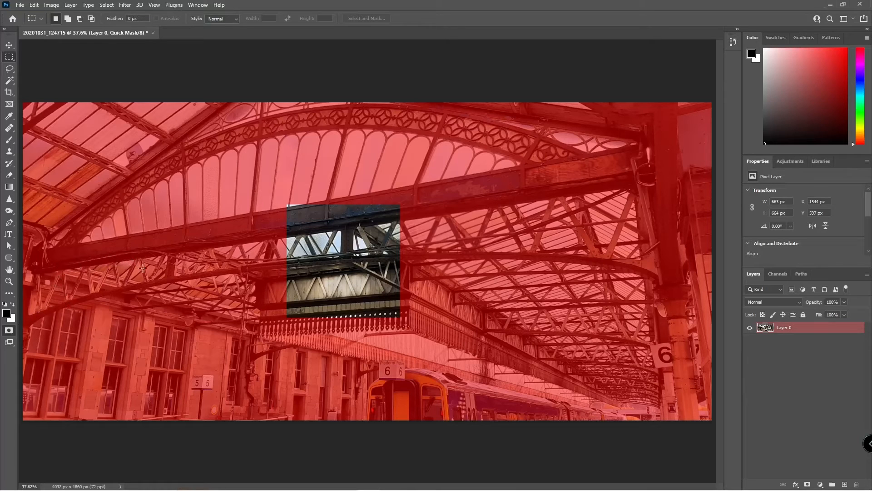
pyautogui.click(8, 334)
pyautogui.click(9, 334)
pyautogui.press('q')
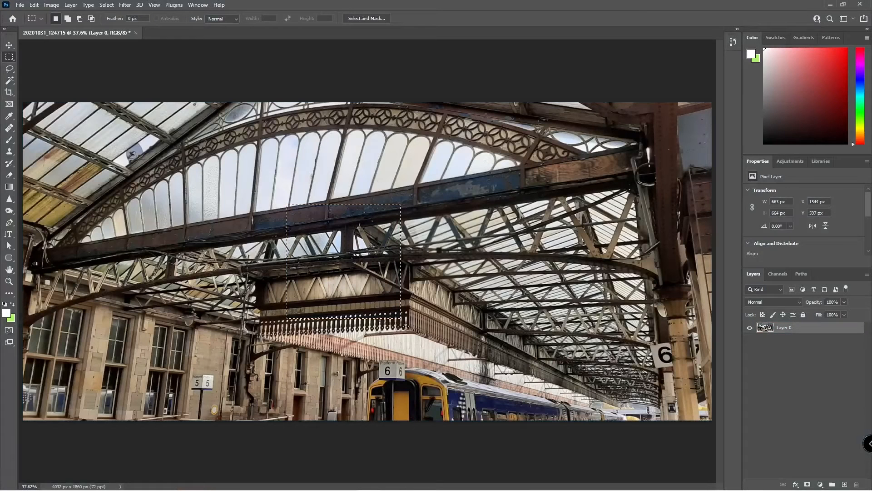
pyautogui.click(359, 295)
pyautogui.moveTo(615, 399); pyautogui.dragTo(623, 405)
pyautogui.press('b')
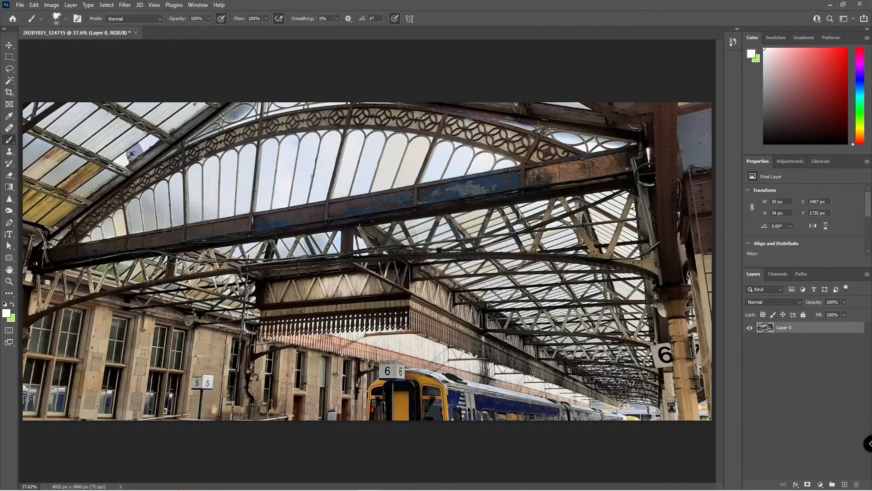
pyautogui.press('q')
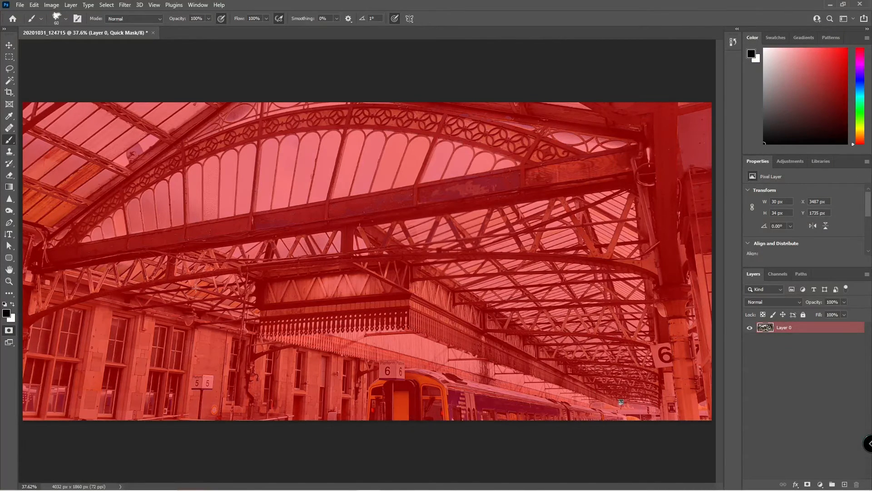
pyautogui.press('q')
pyautogui.press('m')
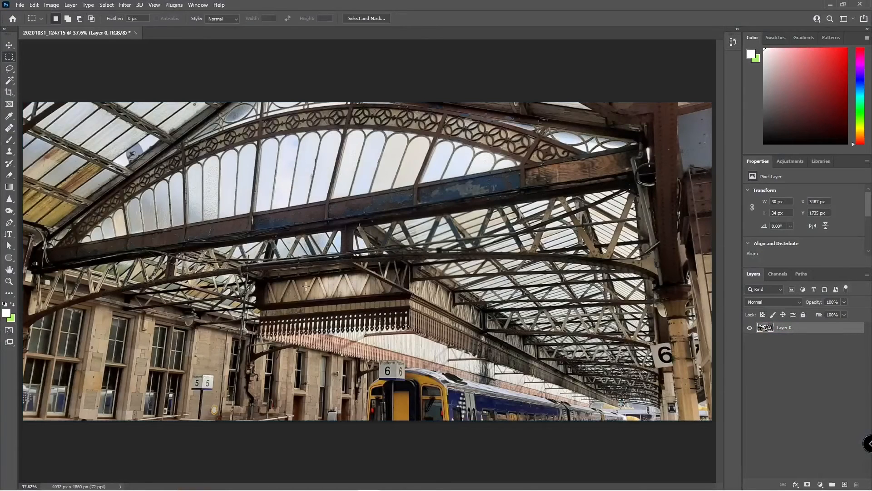
pyautogui.click(296, 290)
# Paint a test white zigzag with the Brush, undo it, and show the Adjustments panel.
pyautogui.press('b')
pyautogui.moveTo(392, 292)
pyautogui.mouseDown()
pyautogui.moveTo(348, 225)
pyautogui.moveTo(153, 360)
pyautogui.mouseUp()
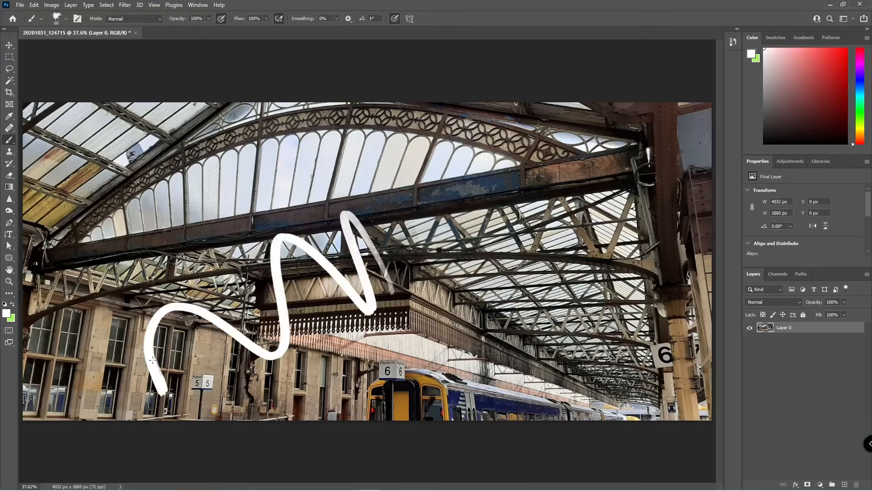
pyautogui.hotkey('ctrl', 'z')
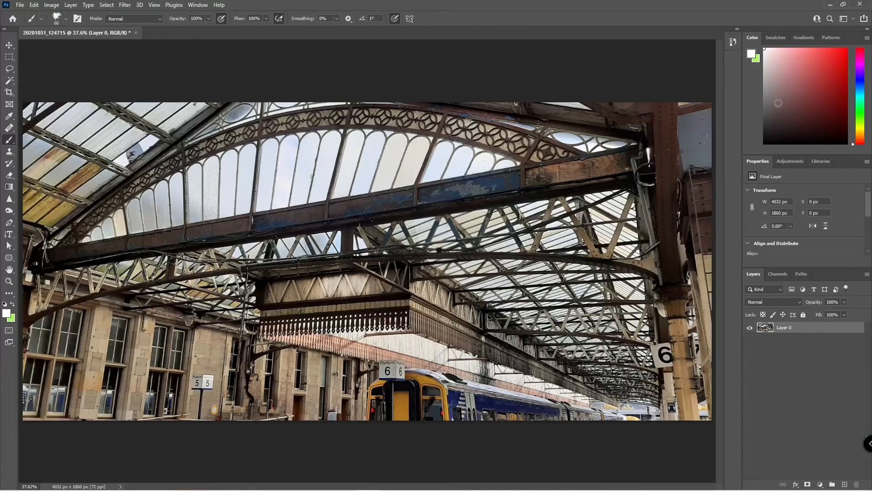
pyautogui.click(791, 162)
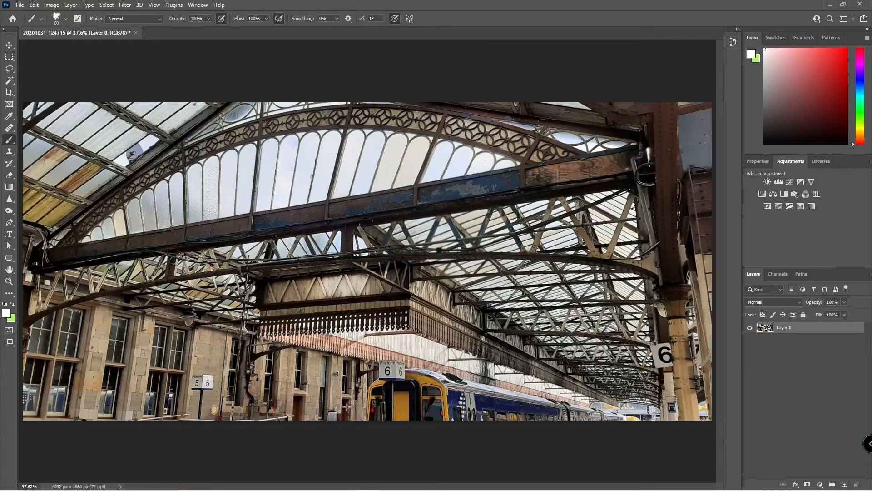
# Zoom to 200% and trace a closed pen path around the Platform 6 sign.
pyautogui.hotkey('ctrl', '+')
pyautogui.hotkey('ctrl', '+')
pyautogui.hotkey('ctrl', '+')
pyautogui.hotkey('ctrl', '+')
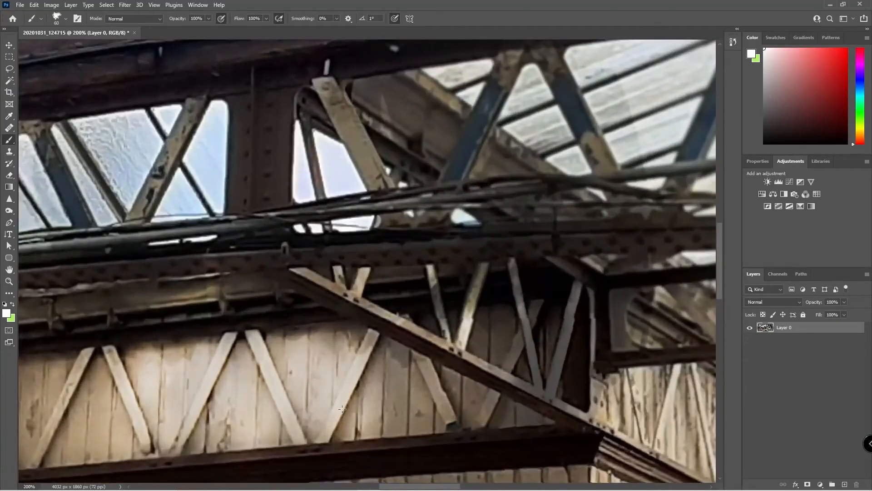
pyautogui.moveTo(426, 304); pyautogui.dragTo(312, 152)
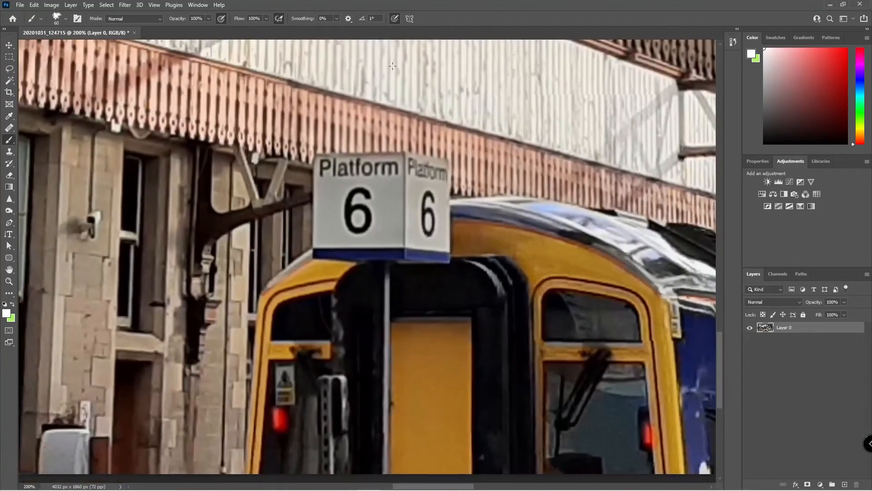
pyautogui.press('p')
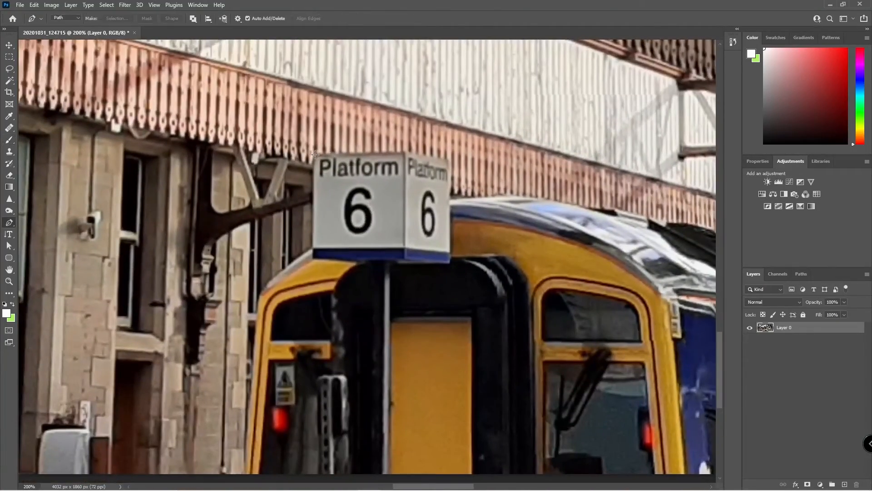
pyautogui.click(314, 154)
pyautogui.click(449, 260)
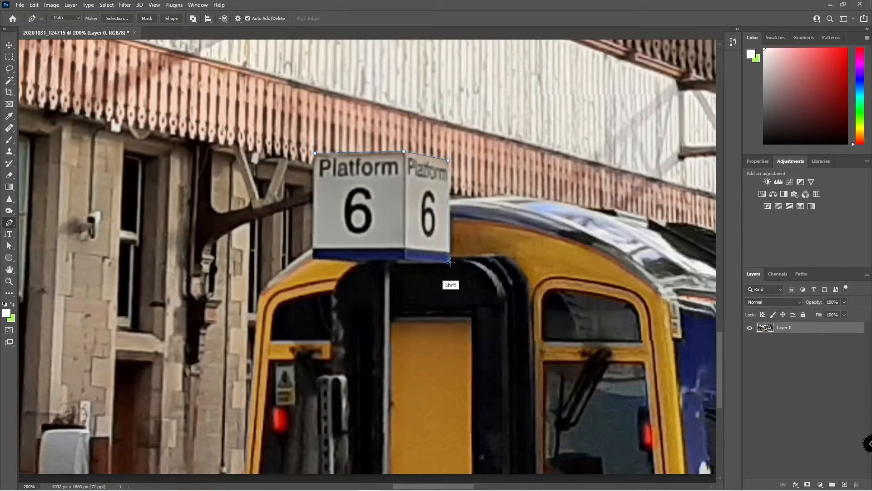
pyautogui.click(396, 264)
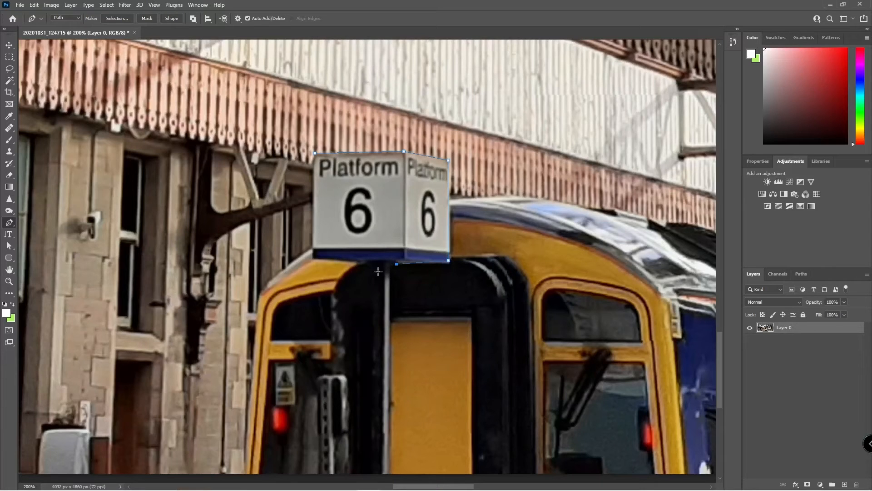
pyautogui.click(314, 260)
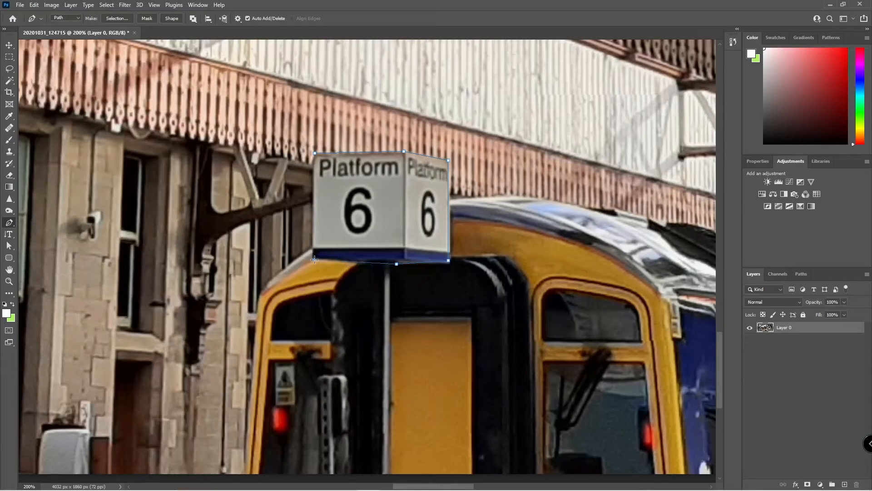
pyautogui.click(314, 153)
# Turn the sign path into a 2 px feathered selection and copy it to Layer 1.
pyautogui.click(117, 18)
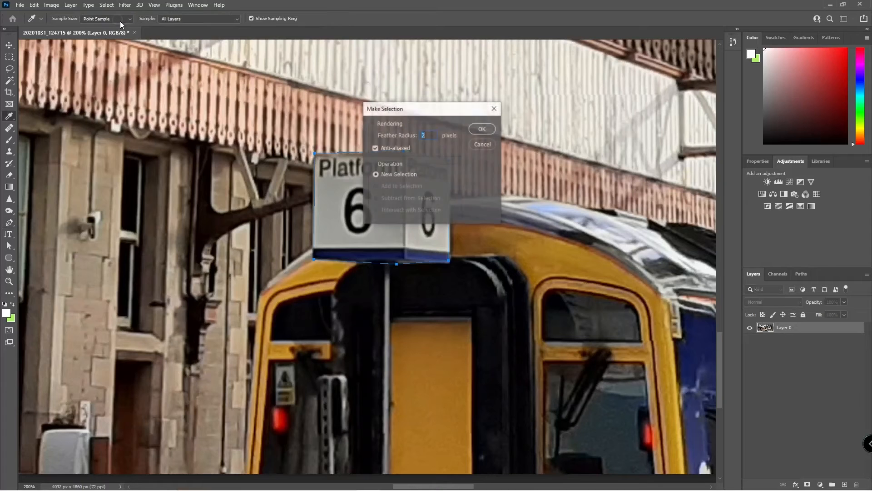
pyautogui.press('Return')
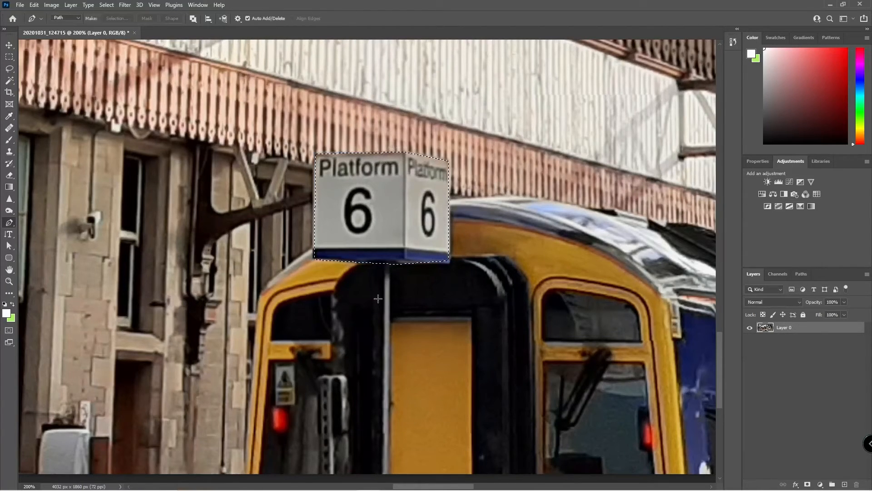
pyautogui.hotkey('ctrl', 'j')
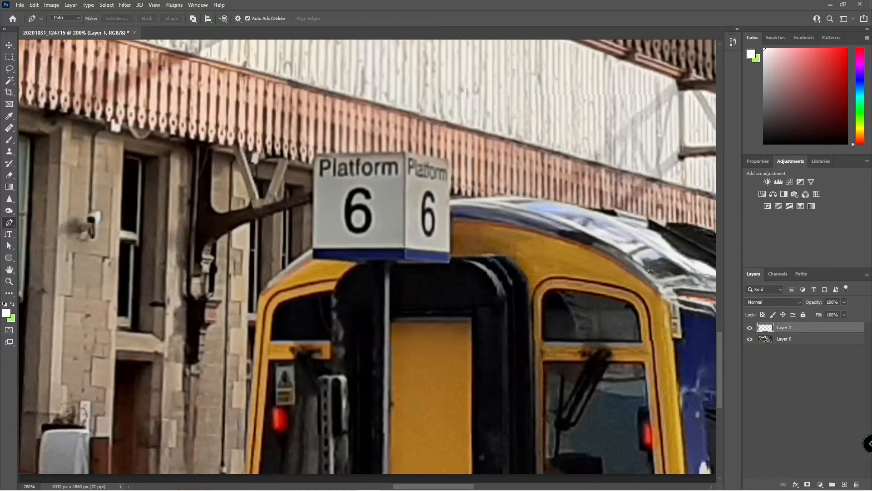
# Rename Layer 1 to 'Platform Sign', then switch to the Move tool with the photo fitted on screen.
pyautogui.doubleClick(785, 327)
pyautogui.write('Platform Sign')
pyautogui.press('Return')
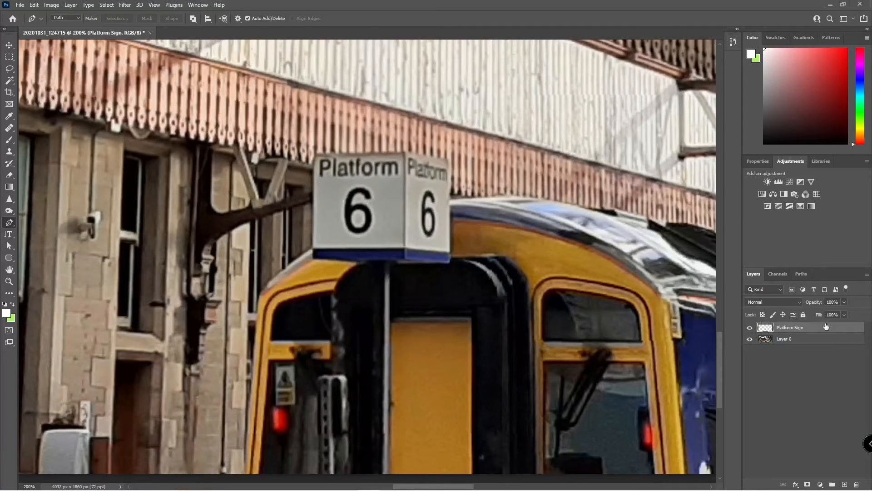
pyautogui.press('v')
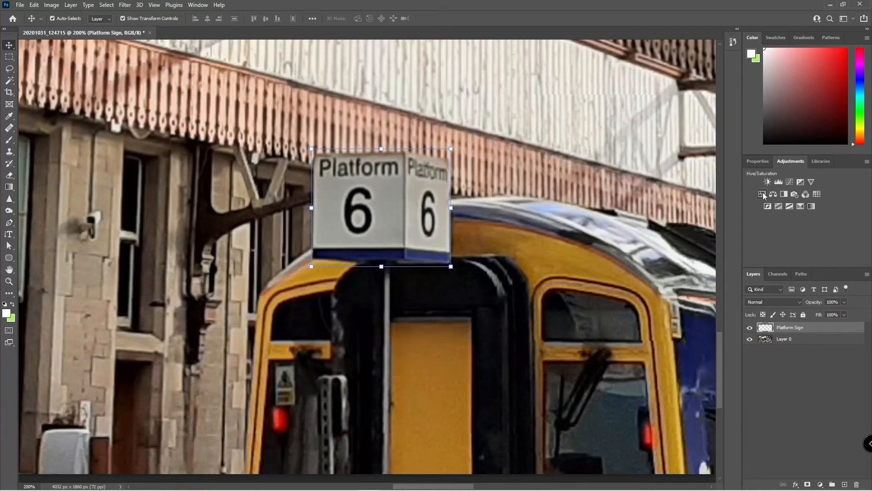
pyautogui.hotkey('ctrl', '0')
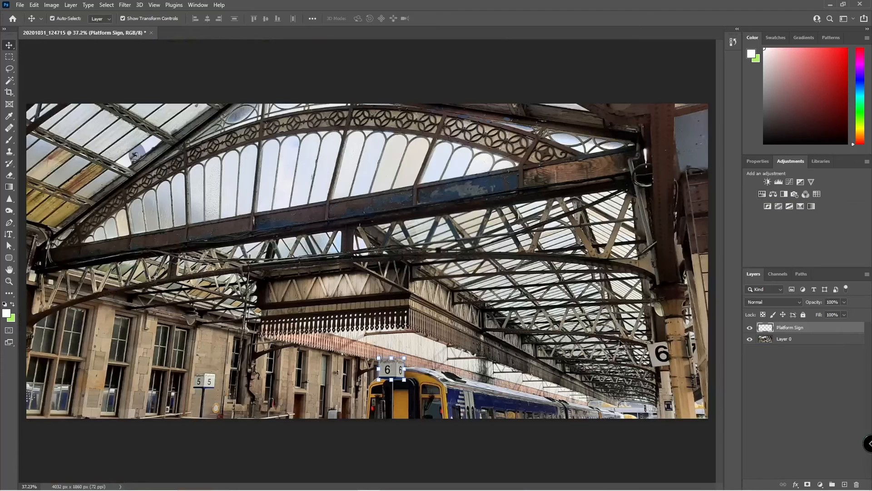
# Add an Exposure layer above Platform Sign: exposure +1.89, offset -0.1917, gamma 0.79.
pyautogui.click(795, 339)
pyautogui.click(791, 328)
pyautogui.click(800, 182)
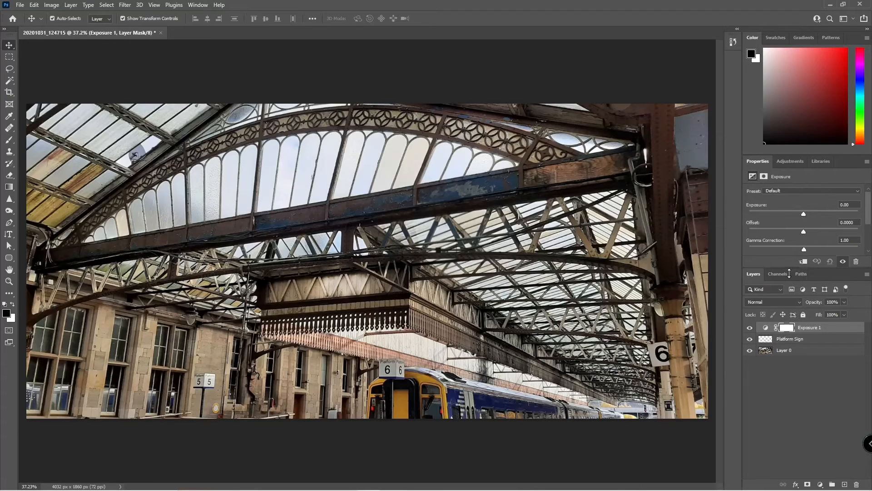
pyautogui.moveTo(790, 268); pyautogui.dragTo(797, 298)
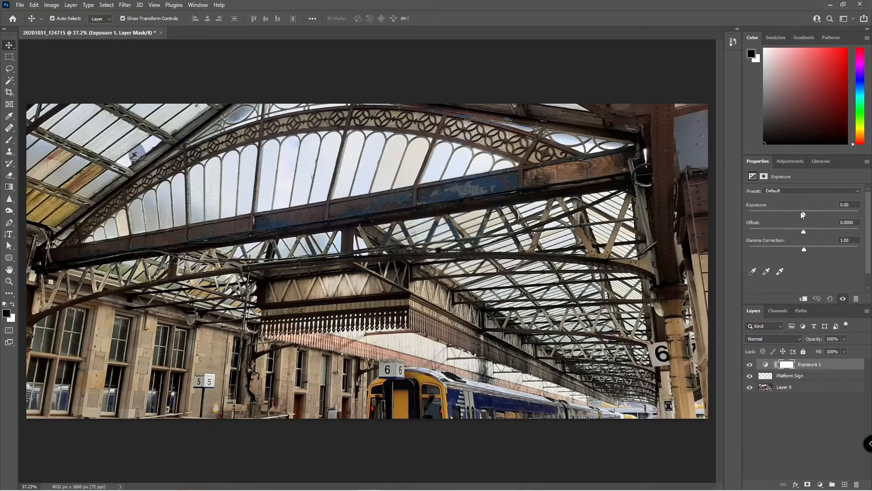
pyautogui.moveTo(802, 212); pyautogui.dragTo(813, 255)
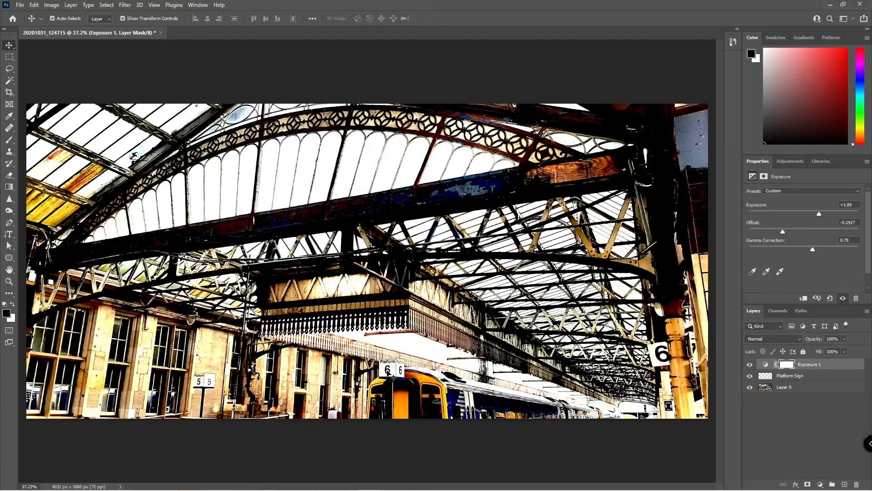
# Clip Exposure 1 to Platform Sign, toggle it on and off to compare, then select its layer mask.
pyautogui.rightClick(834, 367)
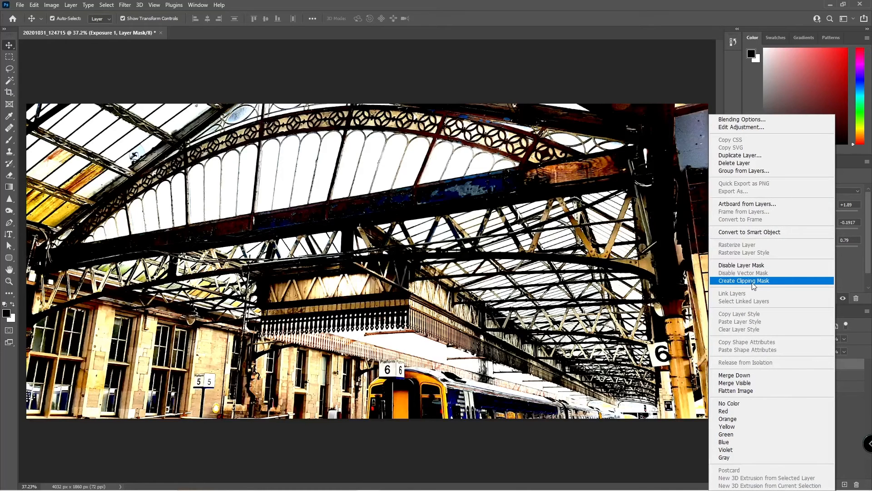
pyautogui.click(754, 282)
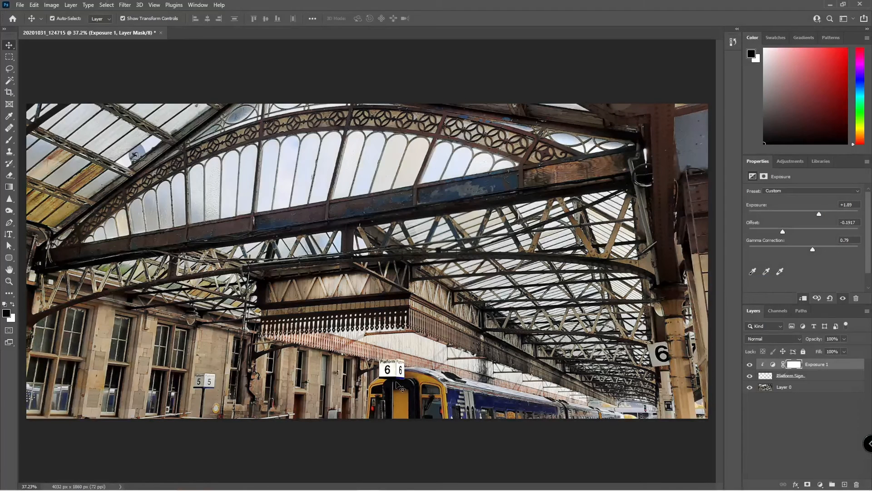
pyautogui.click(750, 364)
pyautogui.click(750, 364)
pyautogui.click(750, 364)
pyautogui.click(750, 364)
pyautogui.click(750, 365)
pyautogui.click(750, 364)
pyautogui.click(750, 364)
pyautogui.click(750, 364)
pyautogui.click(750, 364)
pyautogui.click(750, 365)
pyautogui.click(750, 365)
pyautogui.click(750, 364)
pyautogui.click(750, 365)
pyautogui.click(750, 364)
pyautogui.click(750, 365)
pyautogui.click(791, 367)
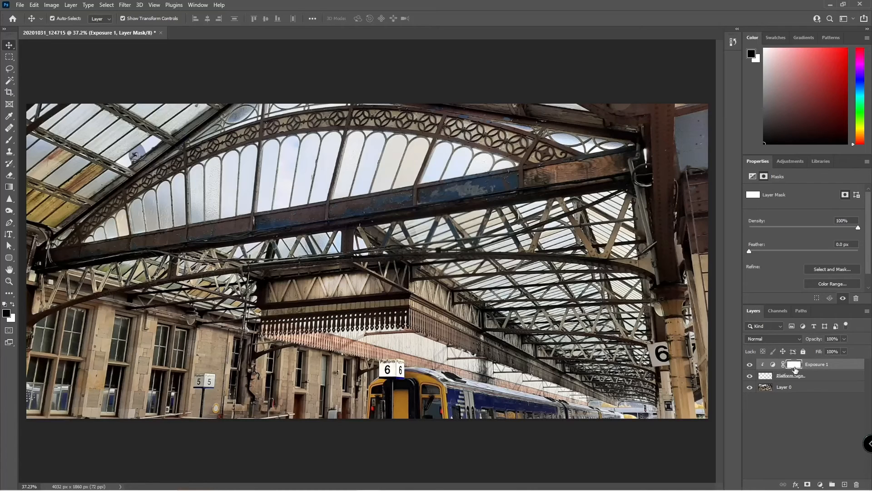
# Paint a black stroke on the Exposure 1 mask, enlarge the brush to 150, and swap to white.
pyautogui.press('b')
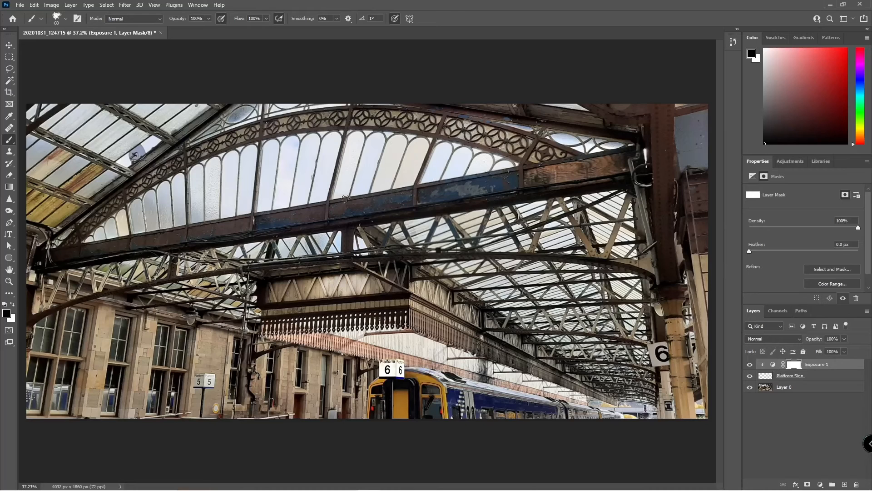
pyautogui.moveTo(466, 287); pyautogui.dragTo(473, 285)
pyautogui.press(']')
pyautogui.press(']')
pyautogui.press(']')
pyautogui.press(']')
pyautogui.press(']')
pyautogui.press(']')
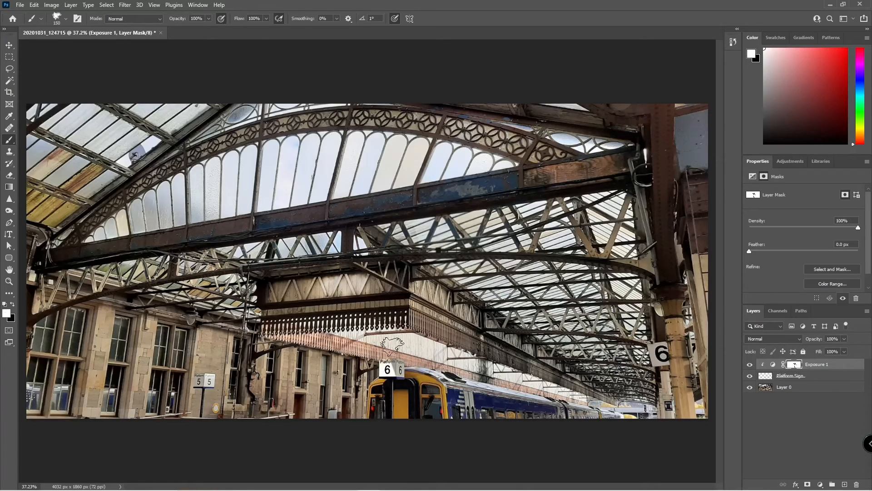
pyautogui.press('x')
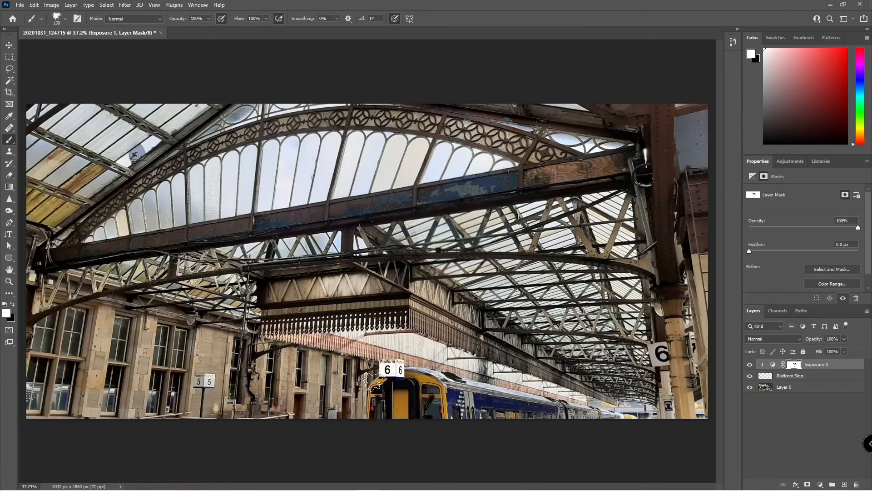
# Try the Rectangular Marquee, dismiss Exposure 1's mask options, and pick the Paint Bucket tool.
pyautogui.press('m')
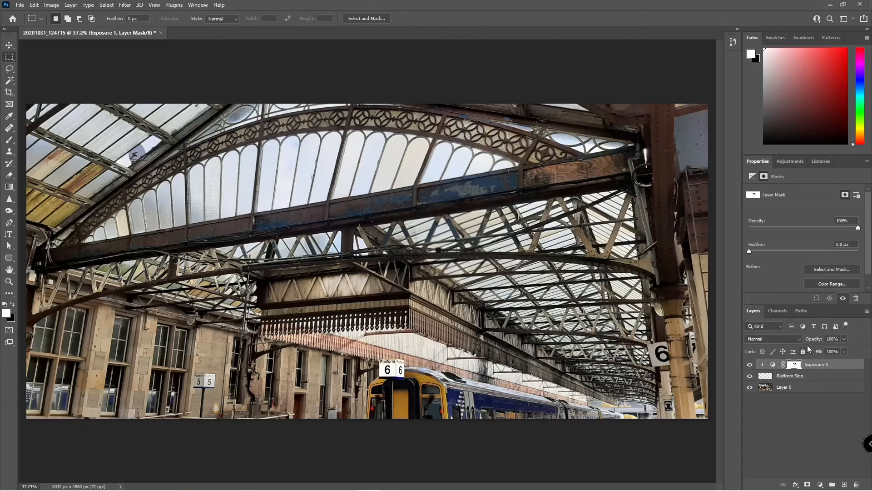
pyautogui.rightClick(795, 365)
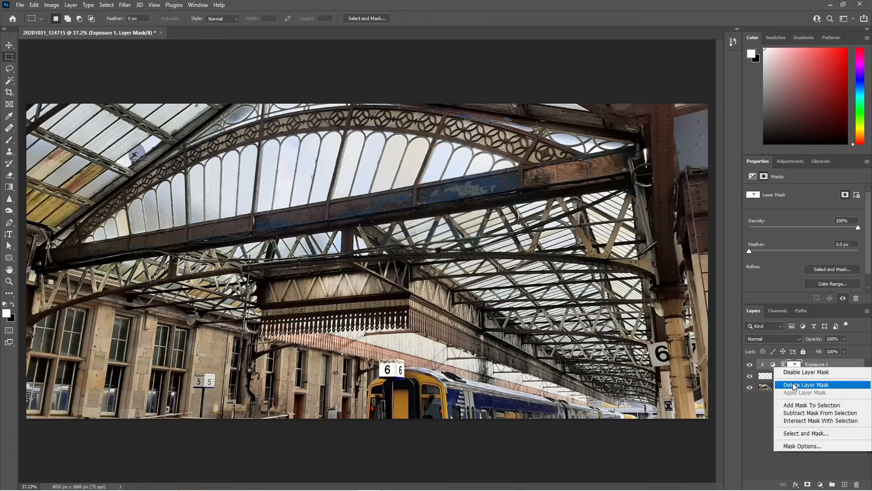
pyautogui.click(11, 187)
pyautogui.rightClick(11, 189)
pyautogui.click(40, 197)
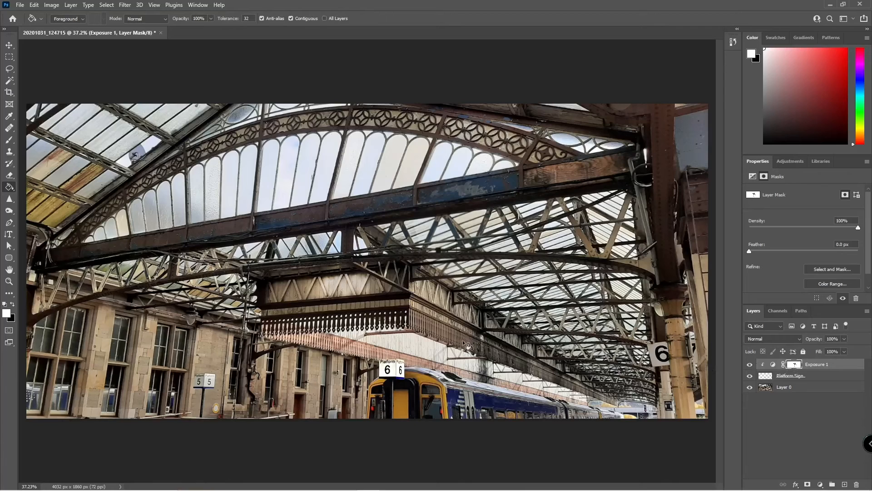
# Delete the Exposure 1 adjustment, merge Platform Sign down into Layer 0, and show Adjustments.
pyautogui.press('v')
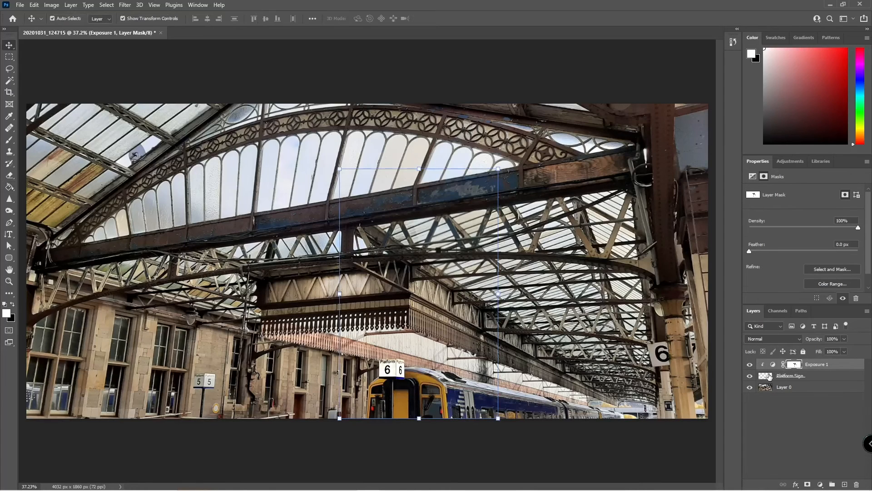
pyautogui.click(832, 376)
pyautogui.click(831, 365)
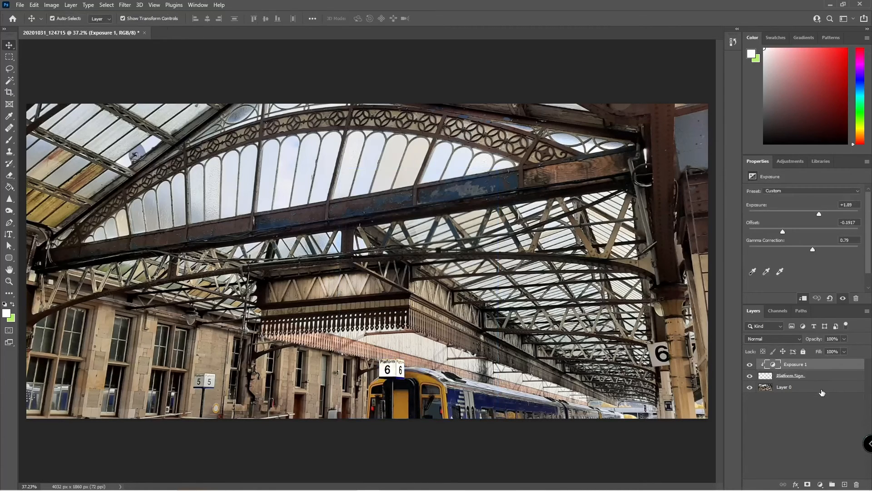
pyautogui.press('Delete')
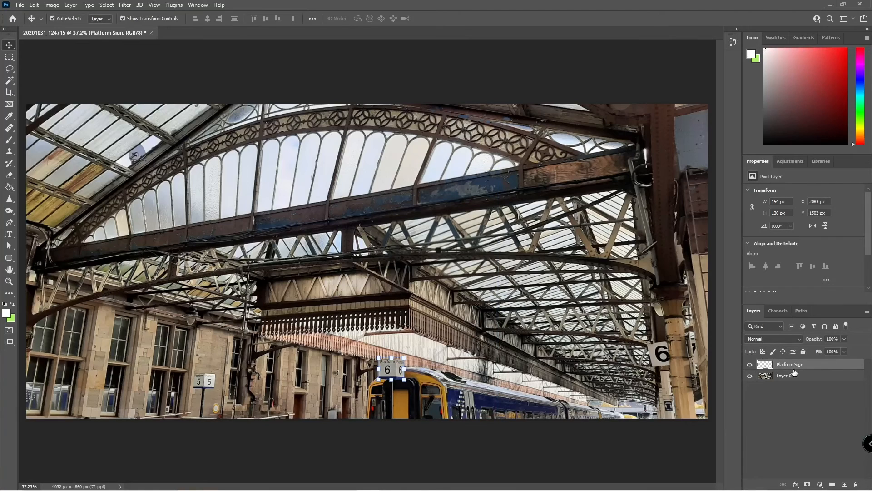
pyautogui.hotkey('ctrl', 'e')
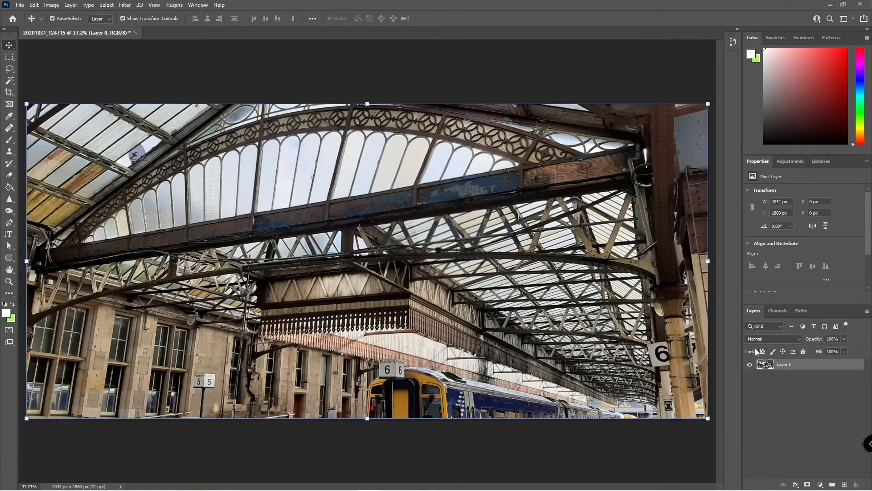
pyautogui.click(786, 160)
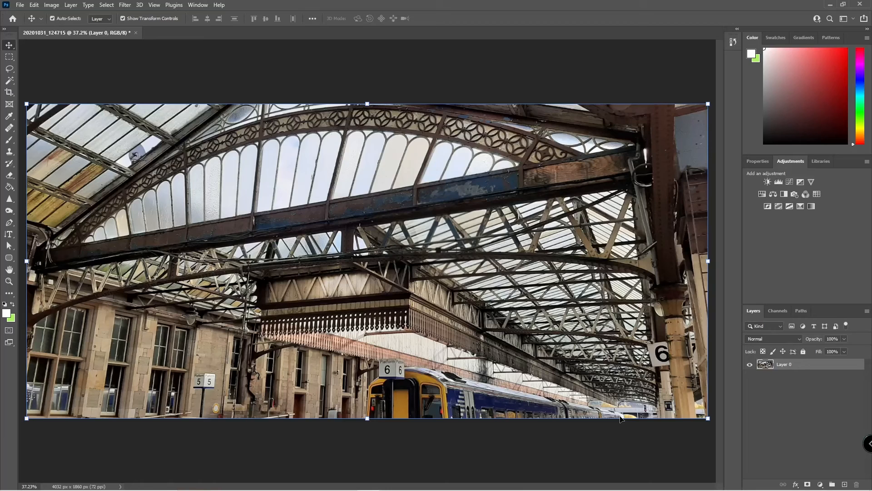
# Look through the 3D menu, then Filter > 3D to reach Generate Normal Map….
pyautogui.click(140, 5)
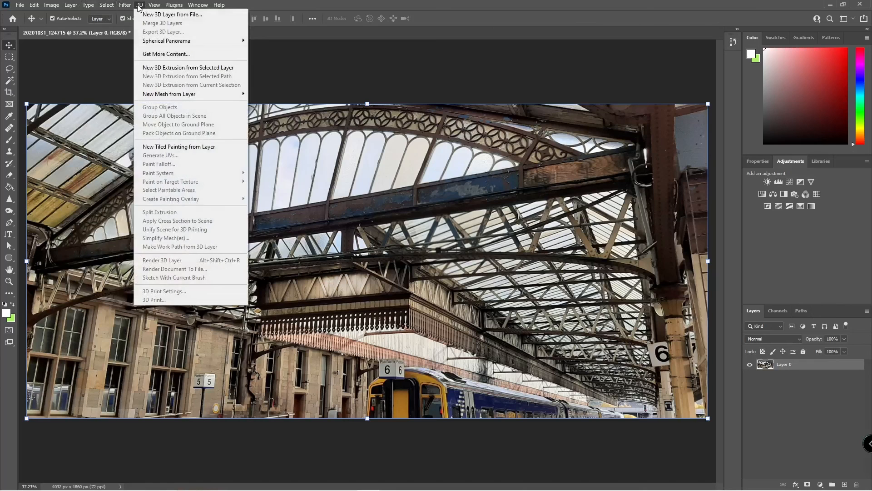
pyautogui.moveTo(127, 5)
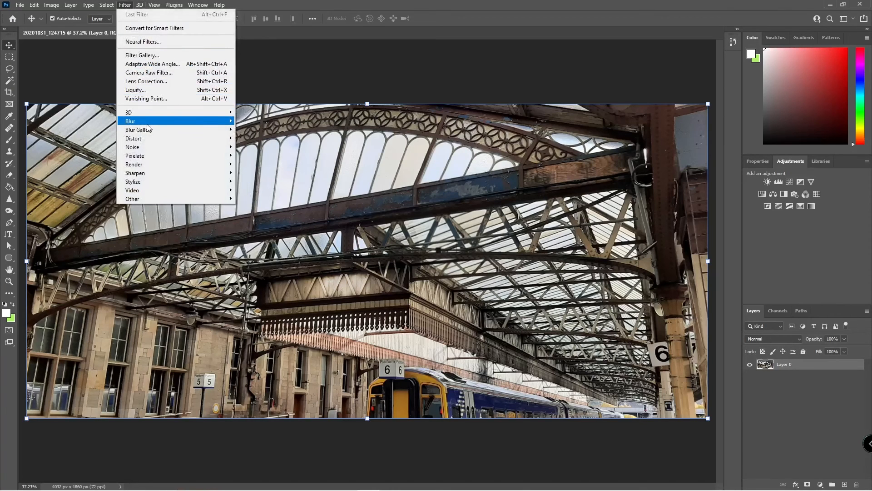
pyautogui.moveTo(157, 129)
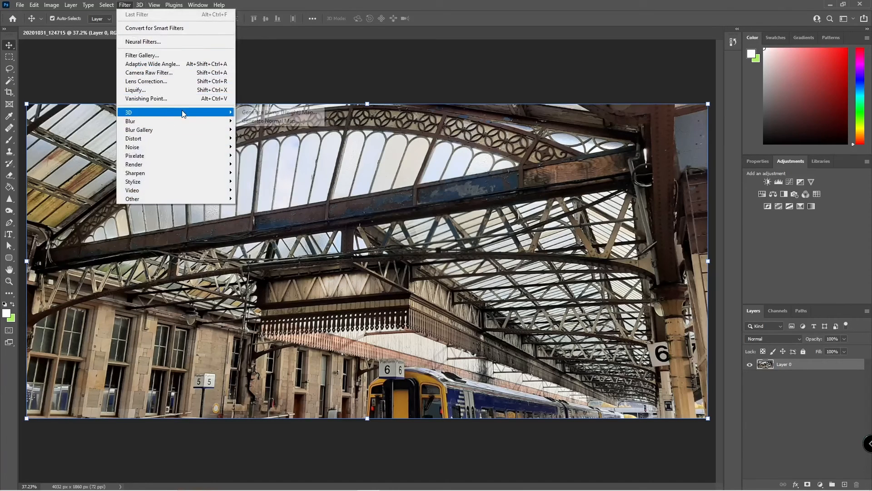
pyautogui.moveTo(200, 113)
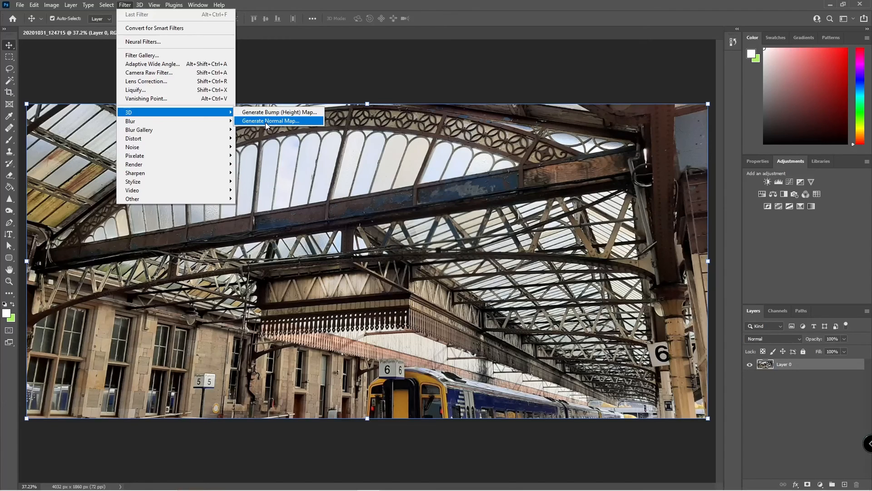
# Preview a normal map with Low 19%, Blur 4.8 and Detail Scale 66%, then cancel it.
pyautogui.click(267, 122)
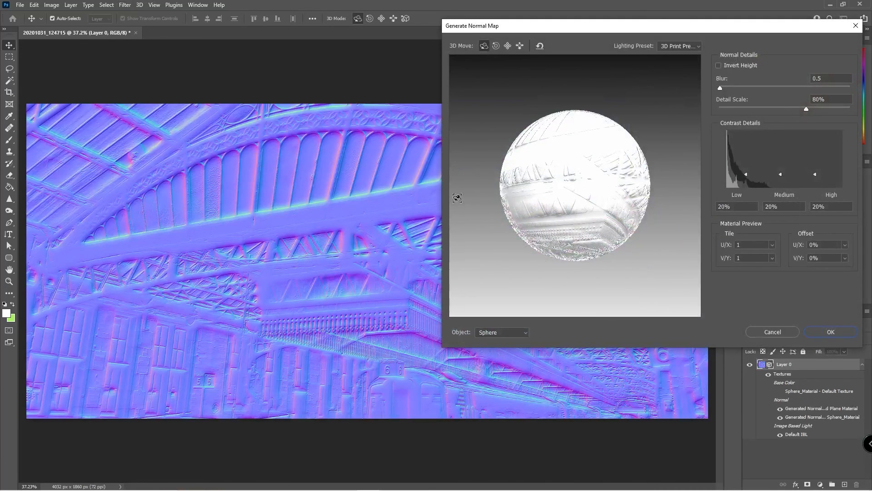
pyautogui.moveTo(523, 190); pyautogui.dragTo(561, 195)
pyautogui.moveTo(746, 173); pyautogui.dragTo(745, 161)
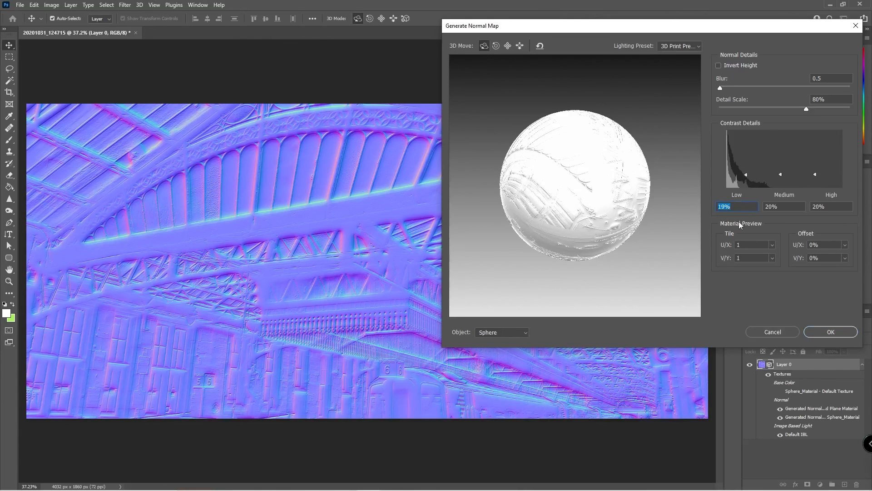
pyautogui.moveTo(720, 86); pyautogui.dragTo(736, 88)
pyautogui.moveTo(806, 109); pyautogui.dragTo(788, 109)
pyautogui.moveTo(584, 188); pyautogui.dragTo(605, 164)
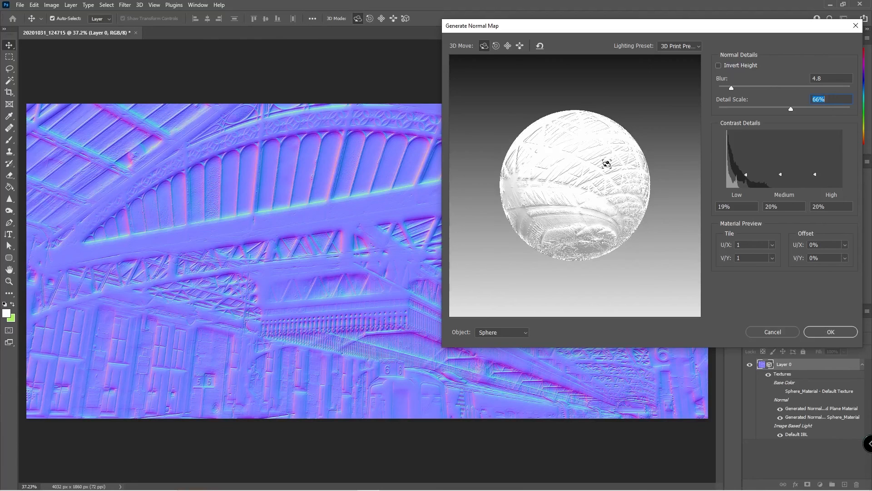
pyautogui.click(767, 329)
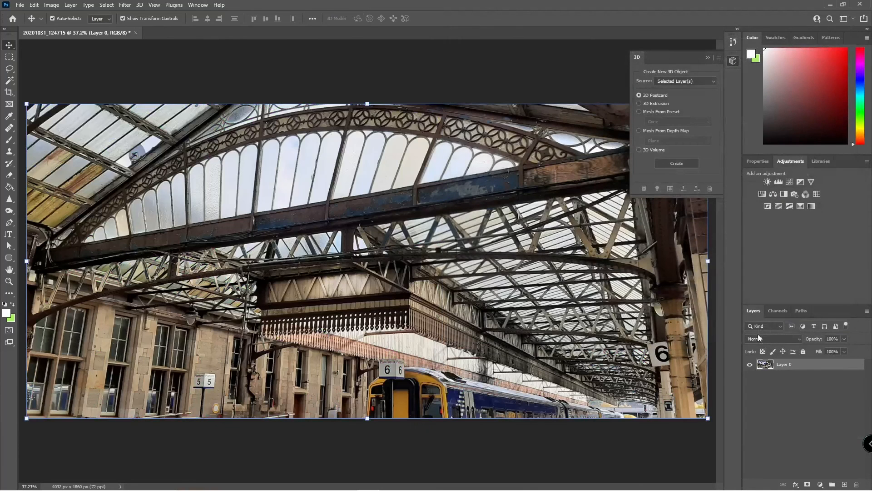
pyautogui.click(40, 62)
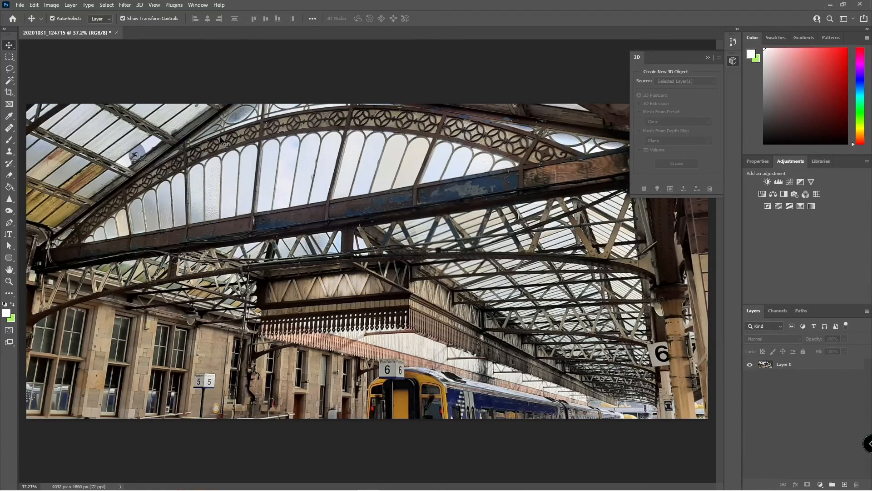